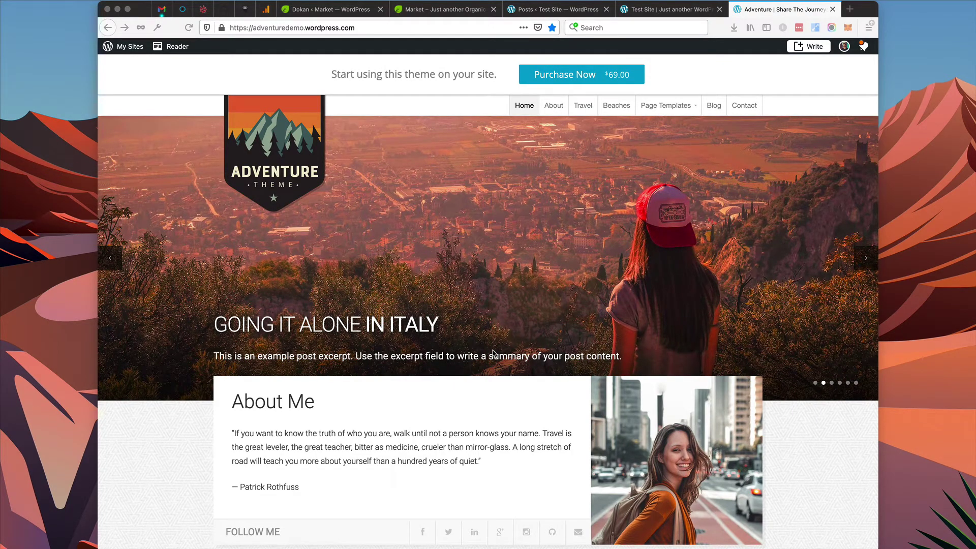
Step: Examine the Adventure theme demo's home page, including its featured slideshow, About Me section, sidebar and posts
scroll(494, 337, "down", 6)
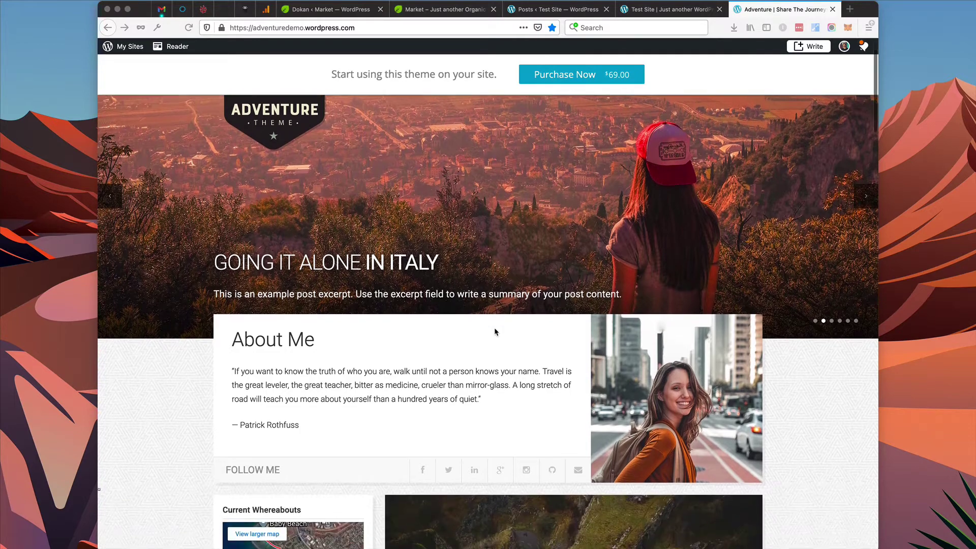
scroll(496, 332, "down", 13)
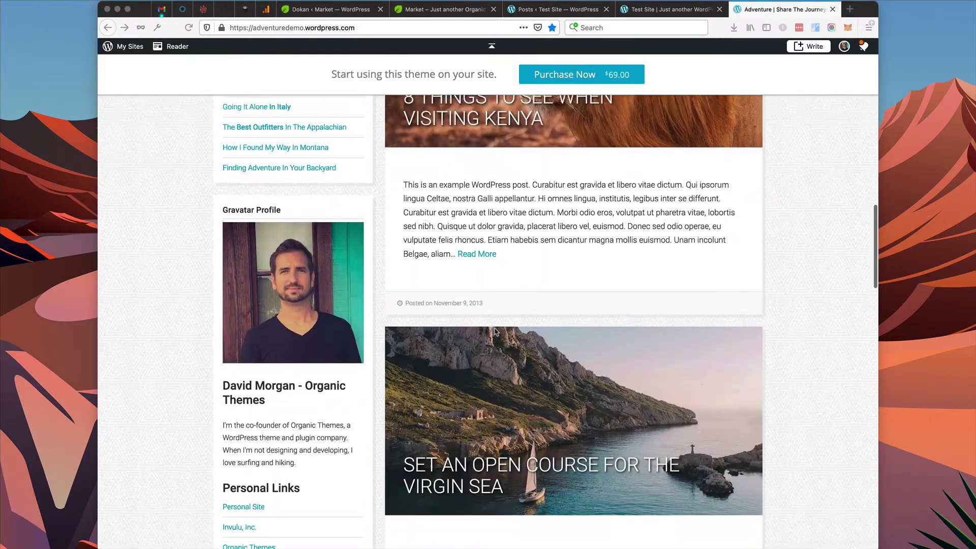
scroll(495, 331, "up", 20)
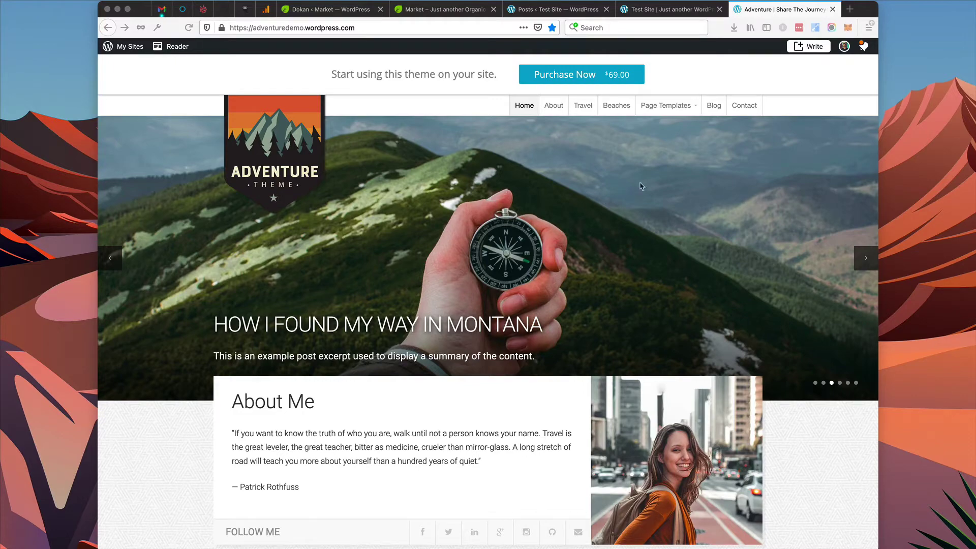
left_click(865, 262)
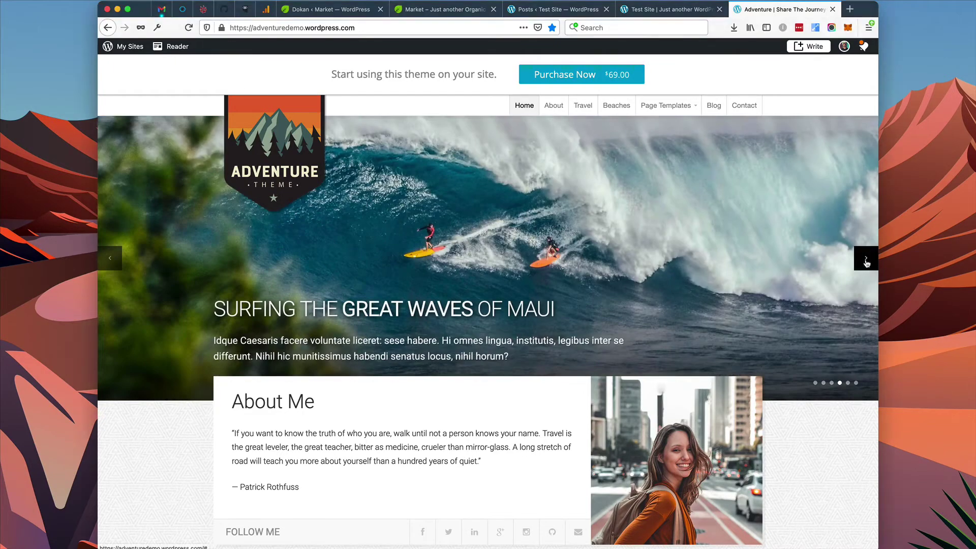
left_click(865, 261)
scroll(225, 282, "down", 5)
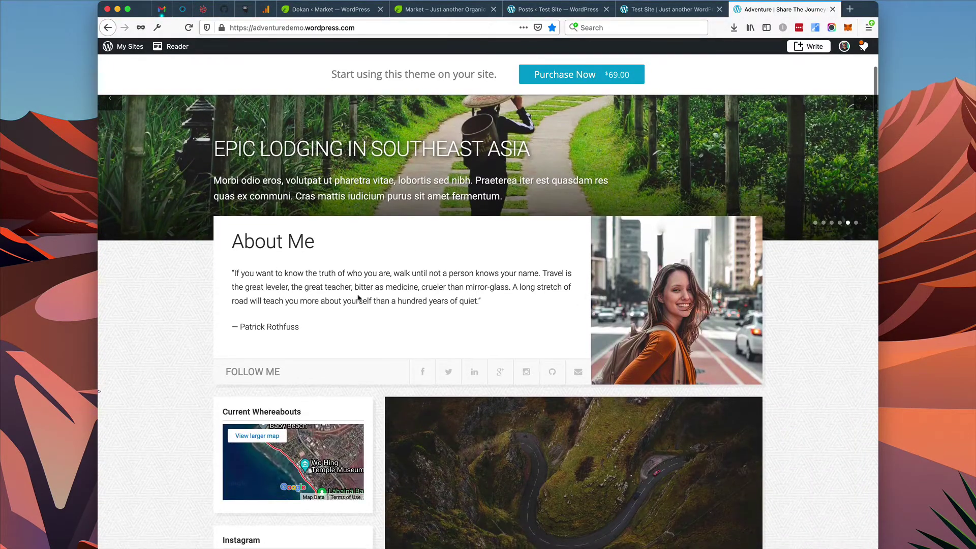
scroll(425, 303, "down", 5)
scroll(493, 455, "up", 10)
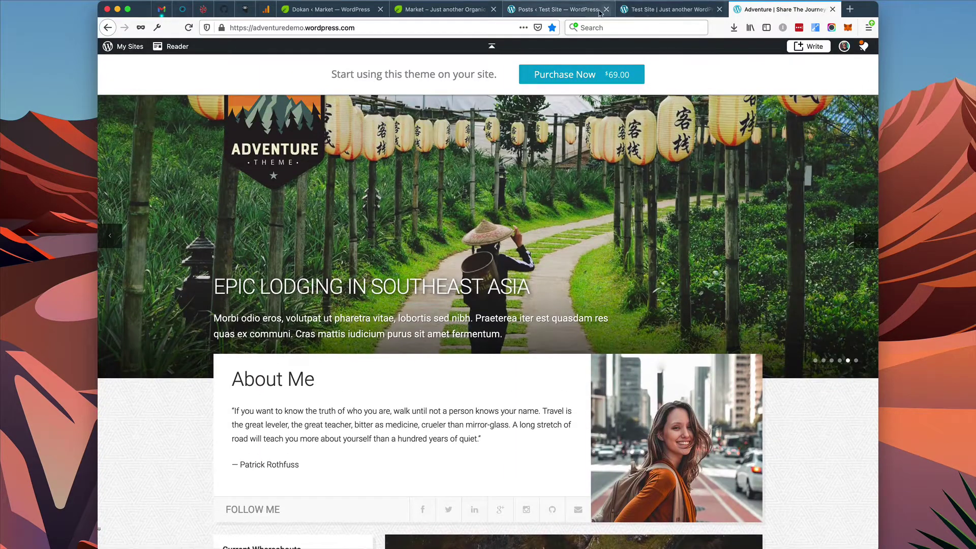
Step: Look at the test site's posts list and its current front page for comparison with the demo
left_click(577, 10)
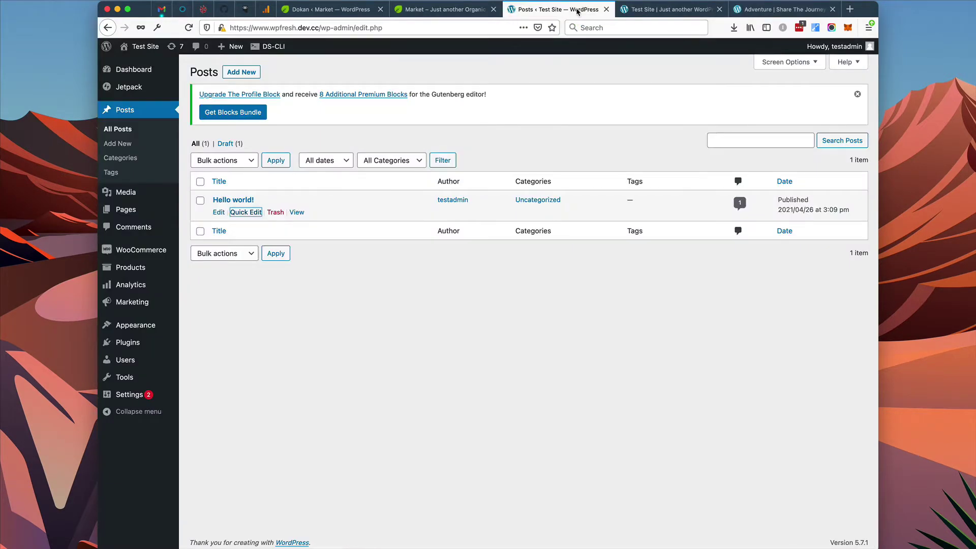
left_click(660, 10)
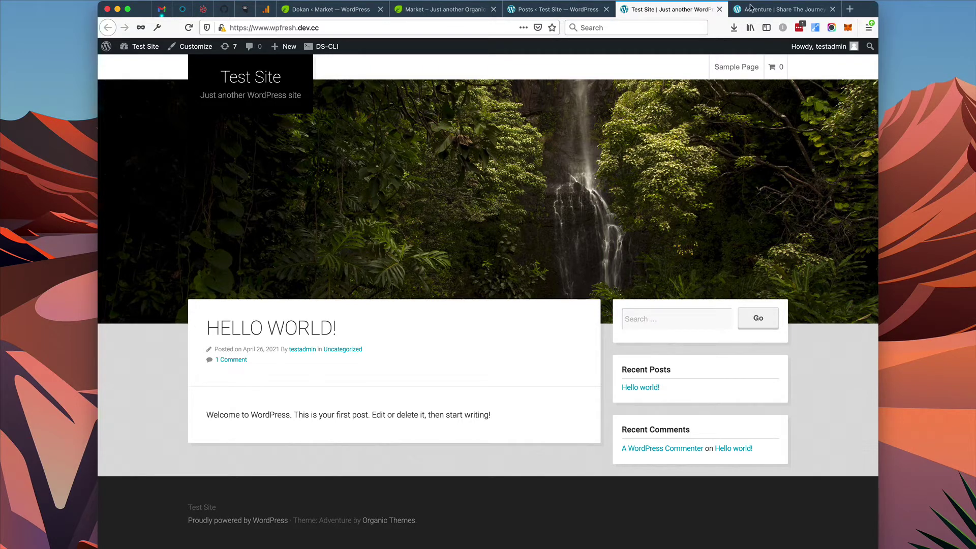
Step: In the test site's admin, create a page titled Home with the Home Page template and publish it
left_click(572, 12)
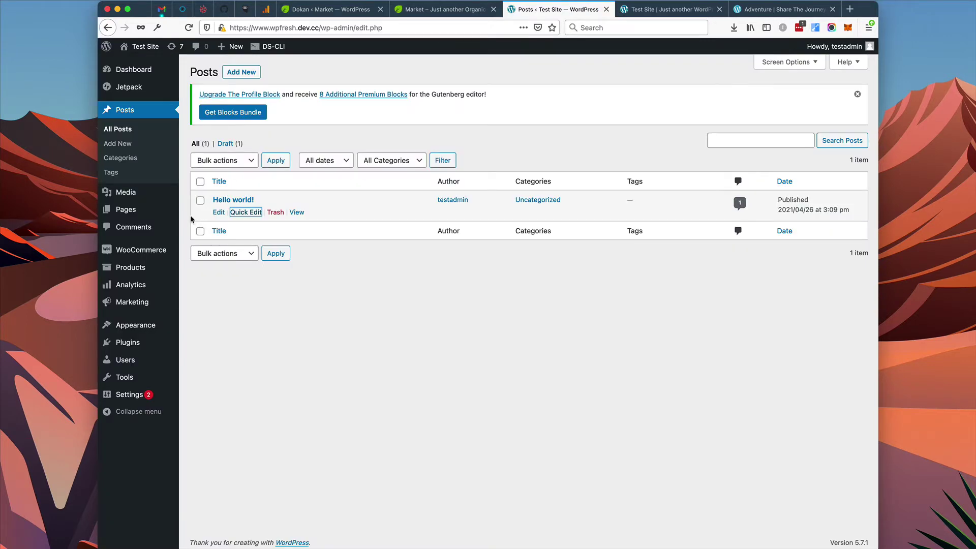
mouse_move(153, 211)
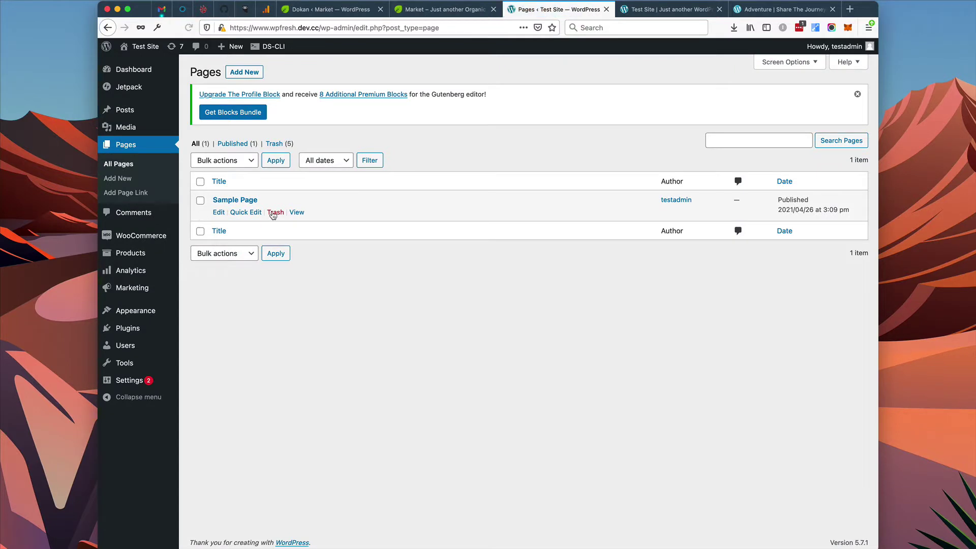
left_click(140, 185)
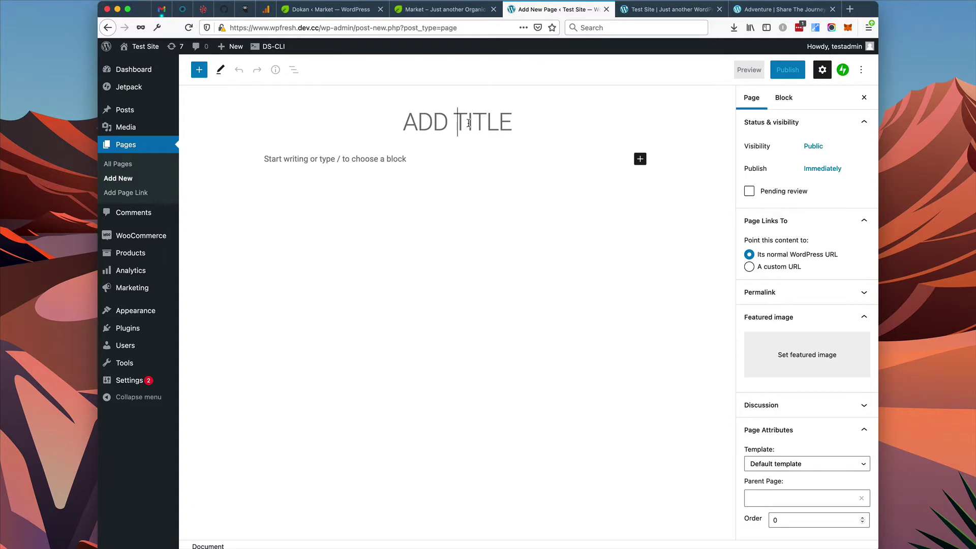
type("HOME")
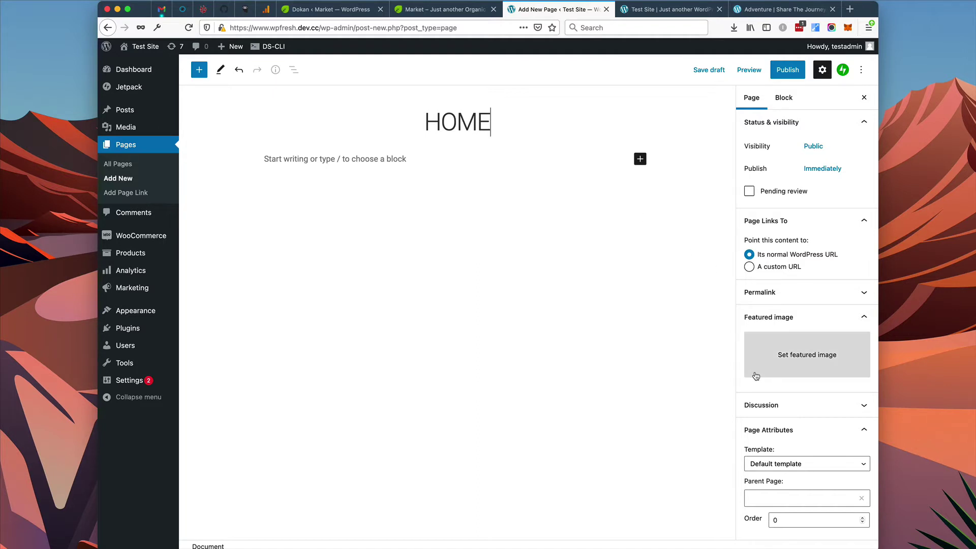
left_click(808, 467)
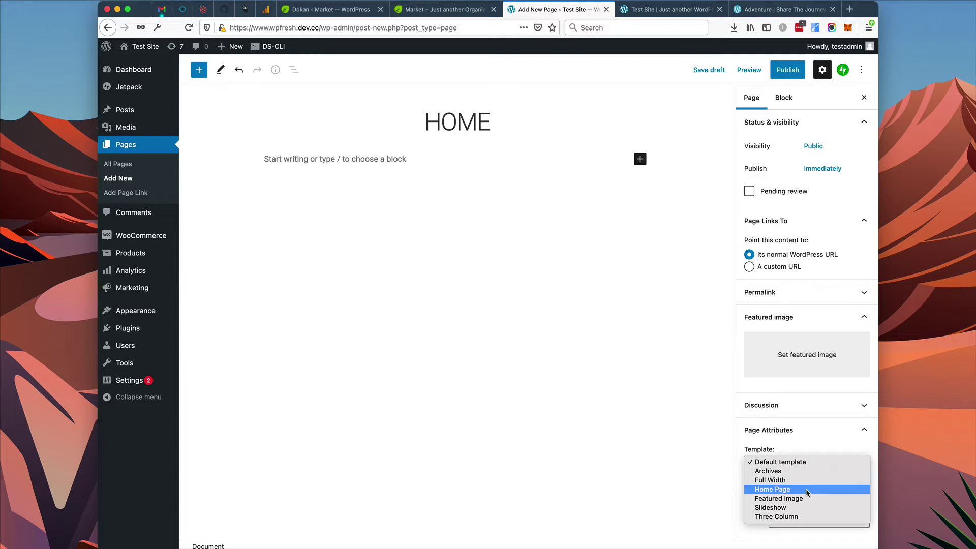
left_click(806, 490)
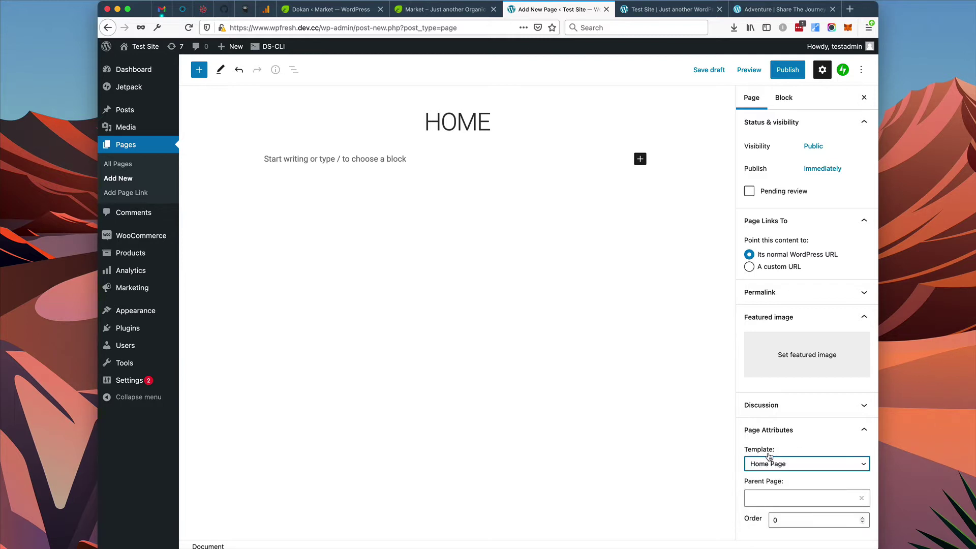
left_click(781, 70)
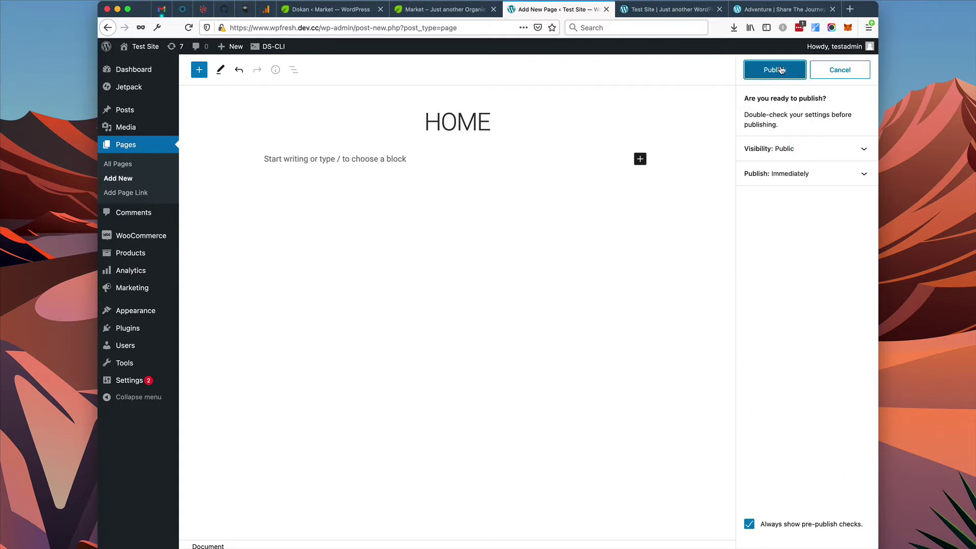
left_click(781, 71)
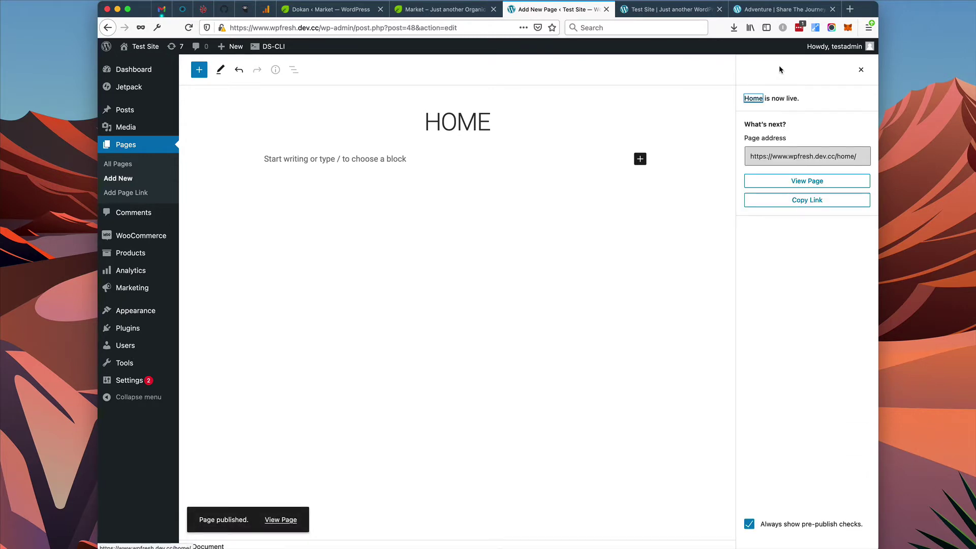
Step: Create a new page titled About and fill its body with four paragraphs of placeholder text beginning "Maecenas sed diam eget risus"
left_click(115, 181)
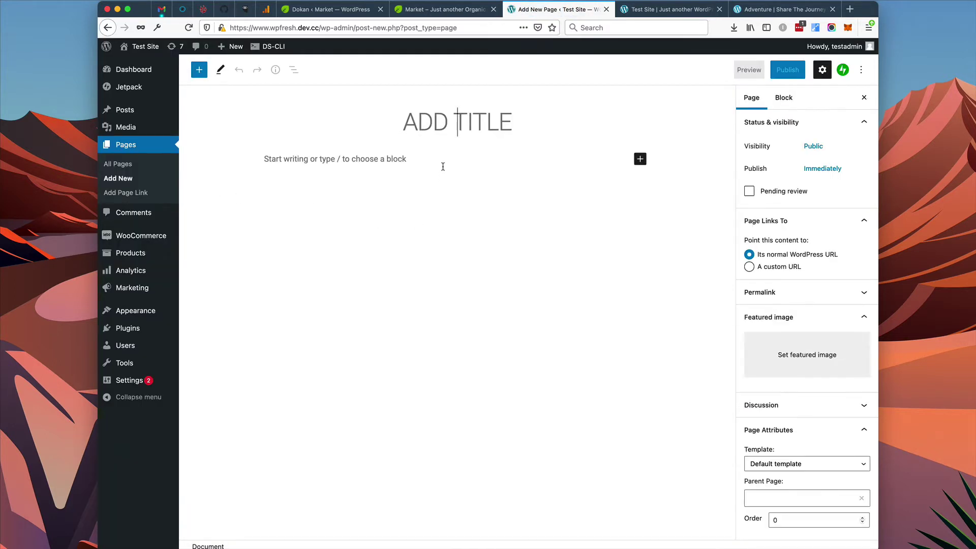
left_click(446, 124)
type("ABOUT")
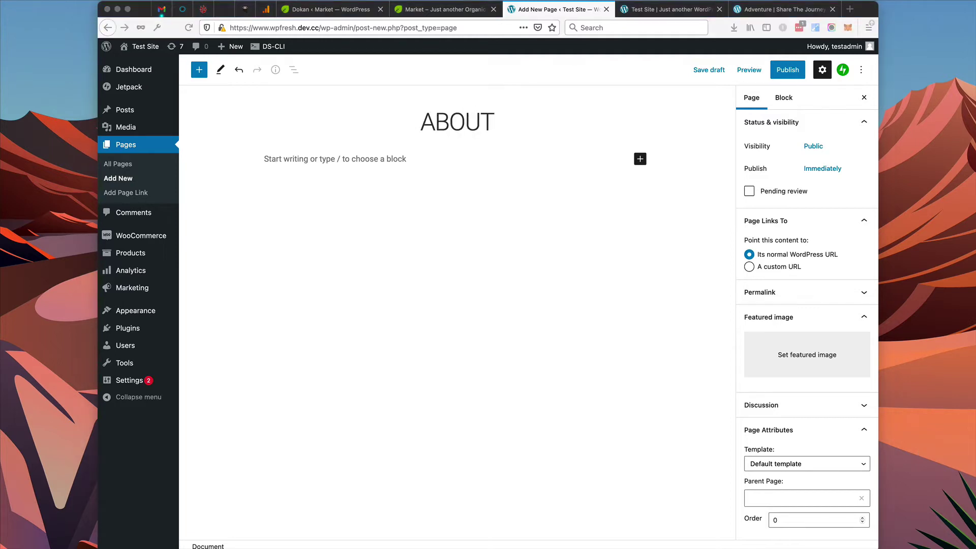
left_click(926, 5)
left_click(527, 192)
left_click(487, 170)
type("Maecenas sed diam eget risus varius blandit sit amet non magna. Cum sociis natoque penatibus et magnis dis parturient montes, nascetur ridiculus mus. Donec sed odio dui. Nullam id dolor id nibh ultricies vehicula ut id elit.  Integer posuere erat a ante venenatis dapibus posuere velit aliquet. Curabitur blandit tempus porttitor. Integer posuere erat a ante venenatis dapibus posuere velit aliquet. Maecenas sed diam eget risus varius blandit sit amet non magna. Lorem ipsum dolor sit amet, consectetur adipiscing elit. Praesent commodo cursus magna, vel scelerisque nisl consectetur et.  Cum sociis natoque penatibus et magnis dis parturient montes, nascetur ridiculus mus. Cum sociis natoque penatibus et magnis dis parturient montes, nascetur ridiculus mus. Lorem ipsum dolor sit amet, consectetur adipiscing elit. Morbi leo risus, porta ac consectetur ac, vestibulum at eros. Maecenas sed diam eget risus varius blandit sit amet non magna. Donec sed odio dui. Cras mattis consectetur purus sit amet fermentum.  Fusce dapibus, tellus ac cursus commodo, tortor mauris condimentum nibh, ut fermentum massa justo sit amet risus. Cum sociis natoque penatibus et magnis dis parturient montes, nascetur ridiculus mus. Vestibulum id ligula porta felis euismod semper. Donec id elit non mi porta gravida at eget metus.")
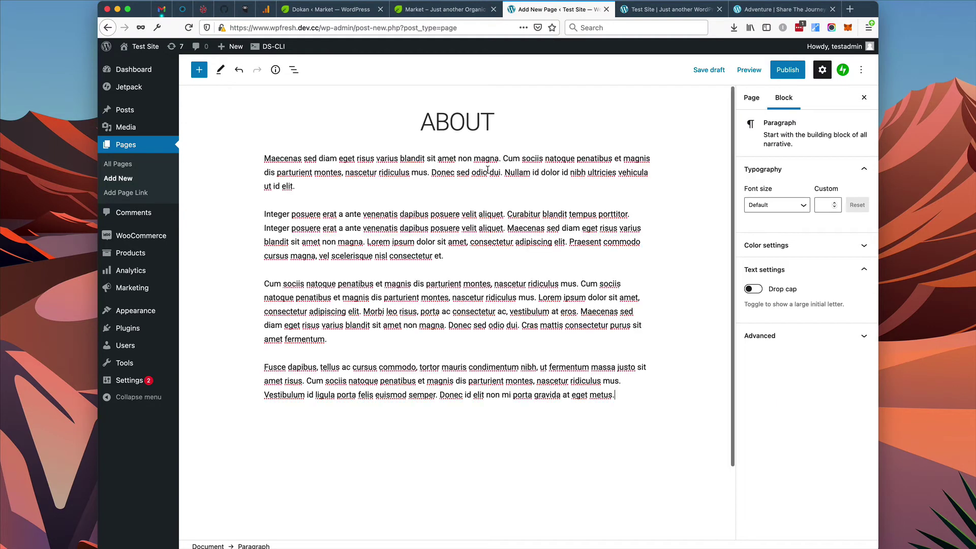
Step: Set adventure-profile-02.jpg from the media library as the About page's featured image
left_click(751, 99)
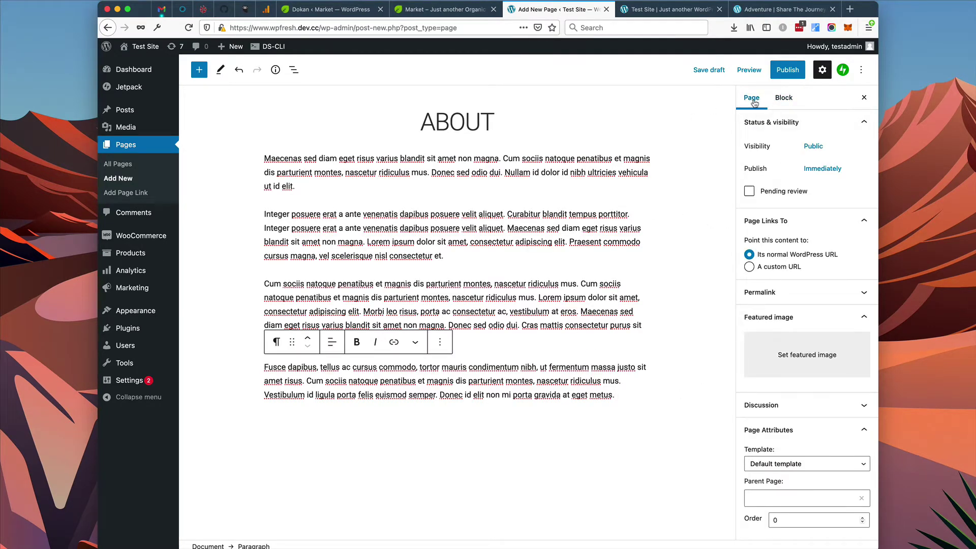
left_click(806, 365)
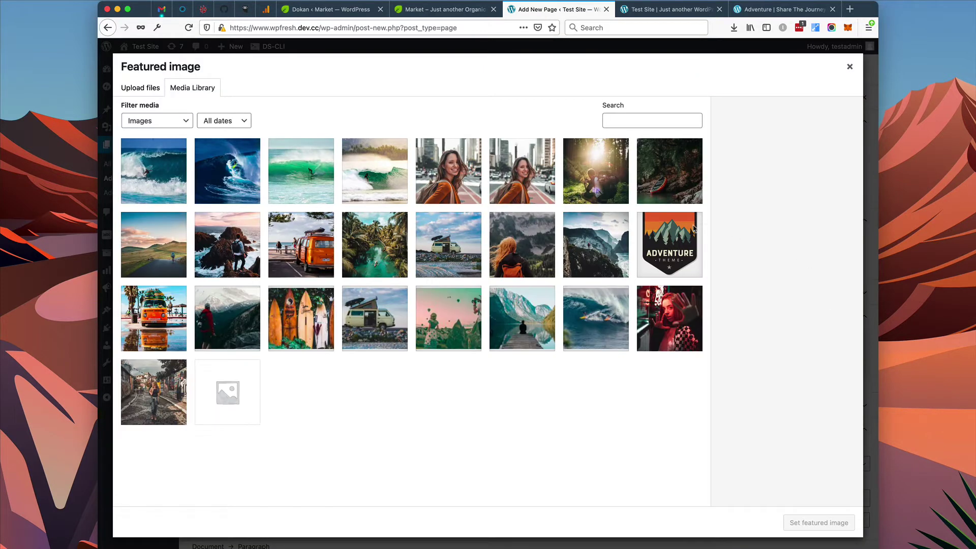
left_click(525, 166)
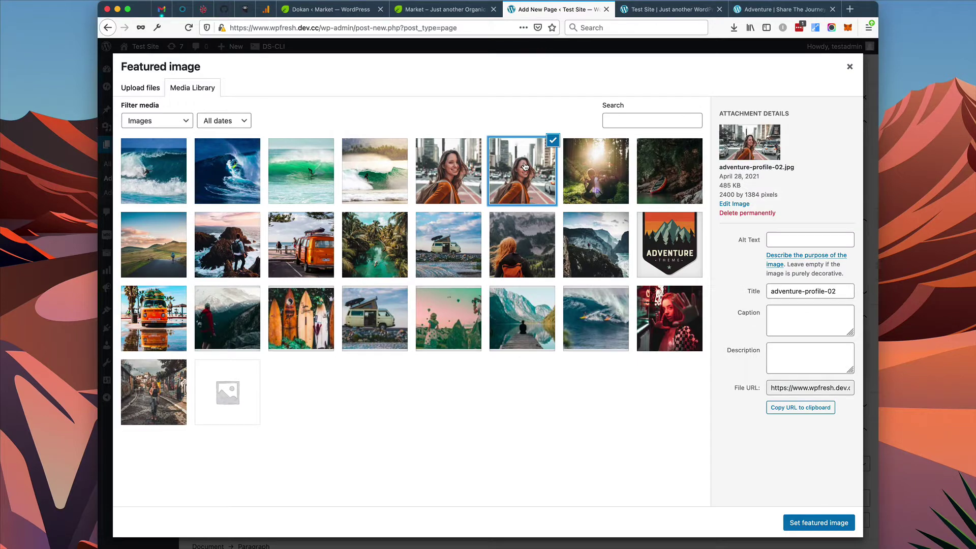
left_click(477, 168)
left_click(521, 166)
left_click(816, 522)
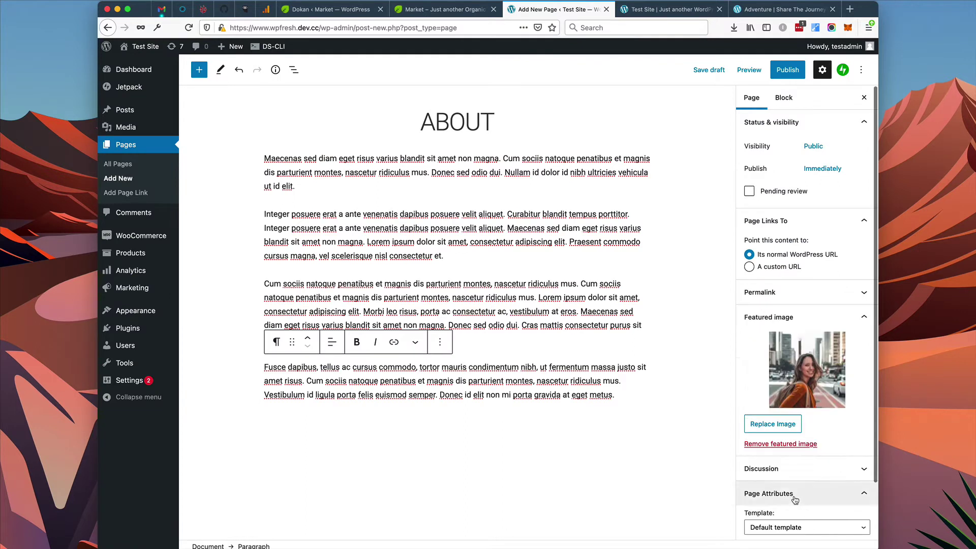
Step: Assign the Featured Image template to the About page and publish it
scroll(808, 503, "down", 3)
left_click(801, 466)
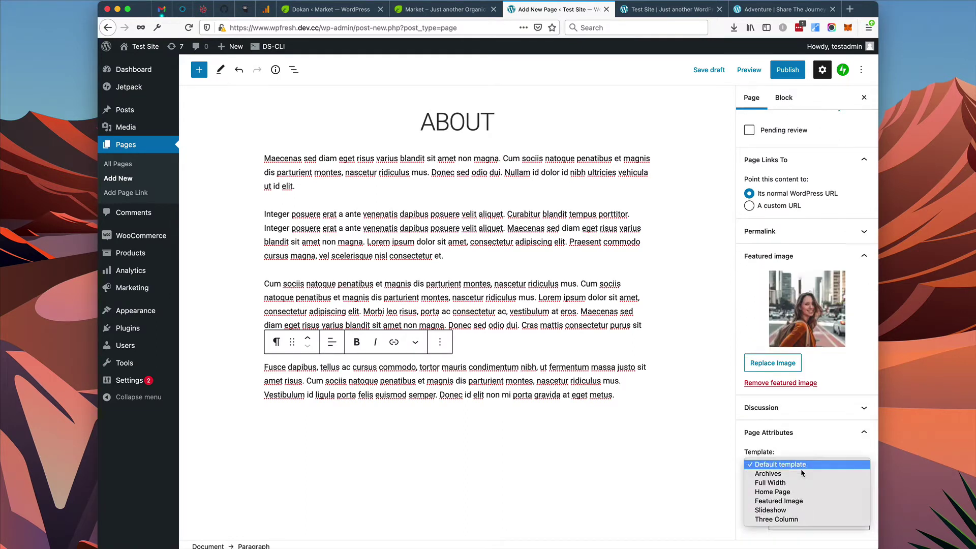
left_click(805, 501)
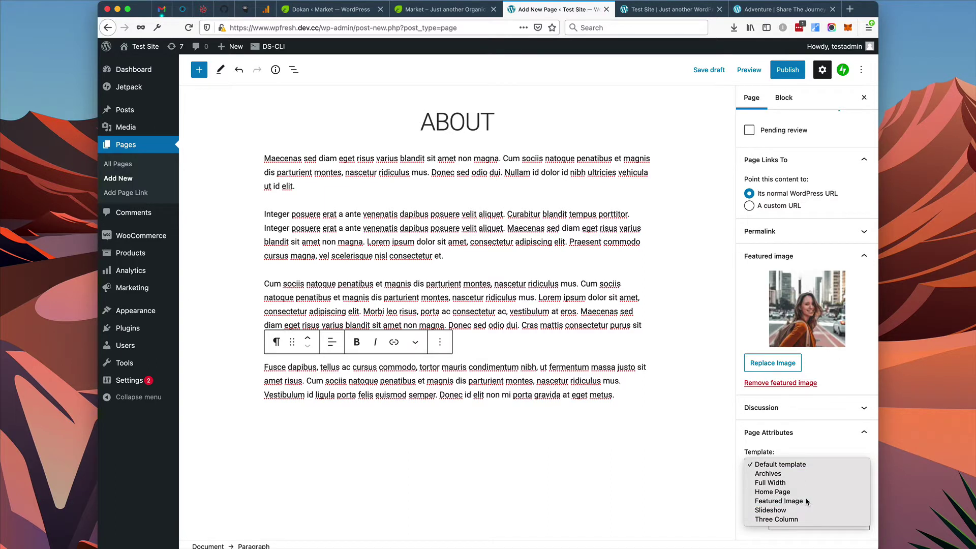
left_click(785, 75)
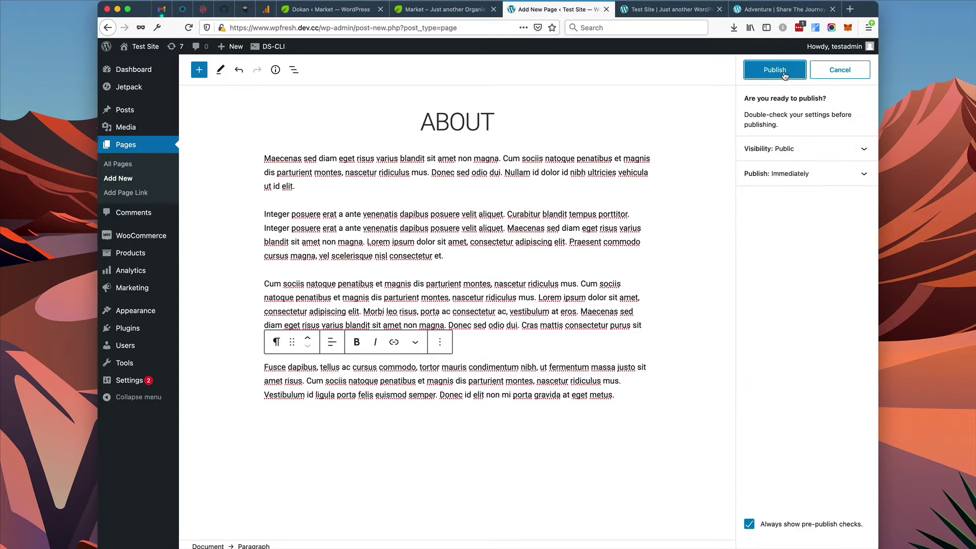
left_click(785, 75)
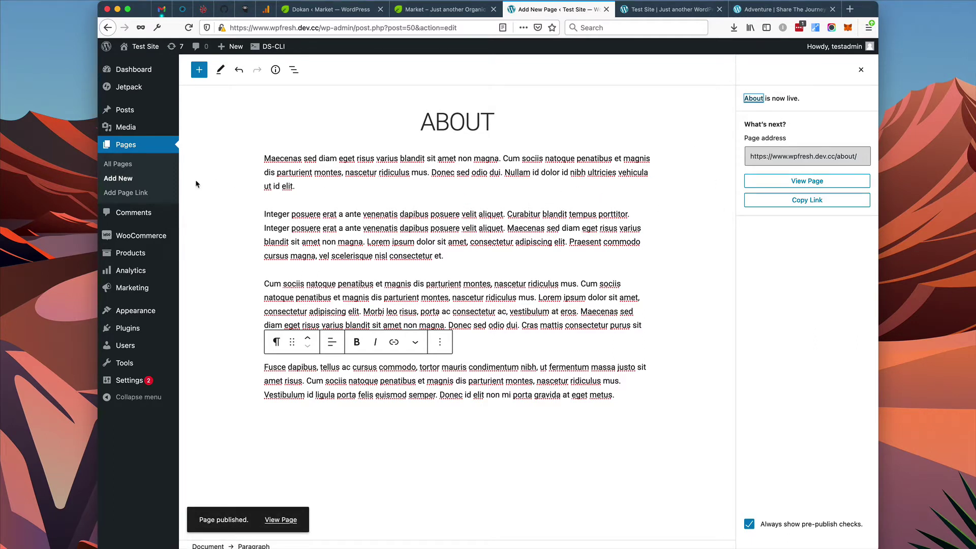
Step: Create a page titled Blog, keep the default template, and publish it
left_click(143, 184)
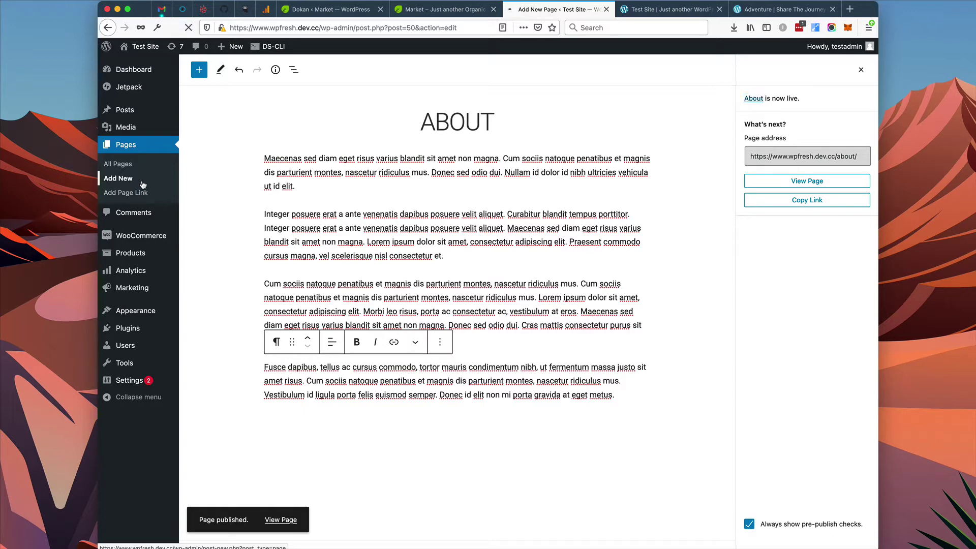
left_click(460, 121)
type("BLOG")
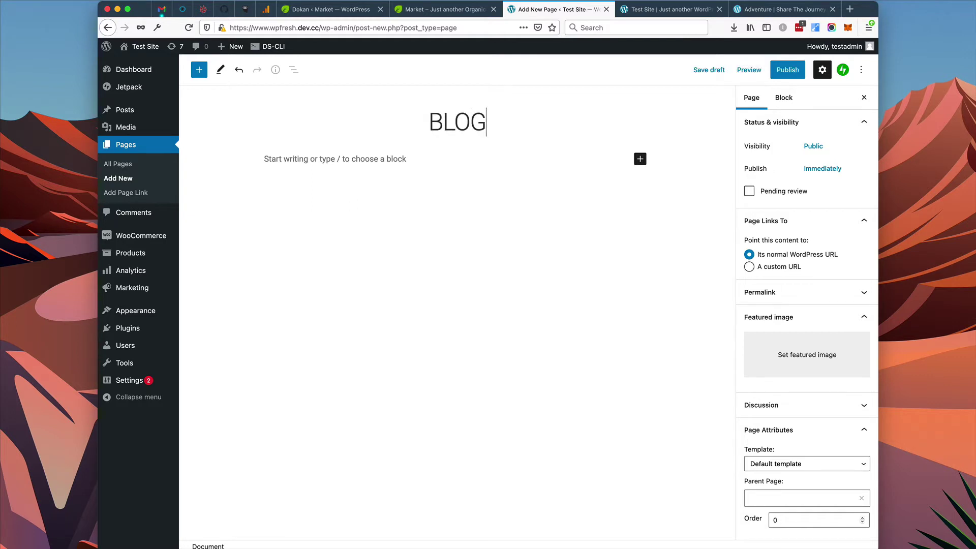
left_click(819, 463)
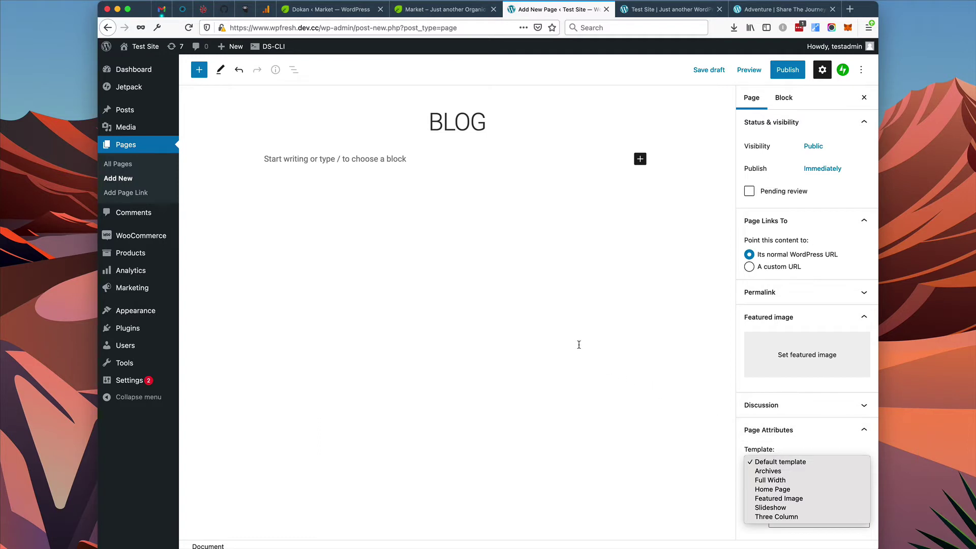
left_click(541, 125)
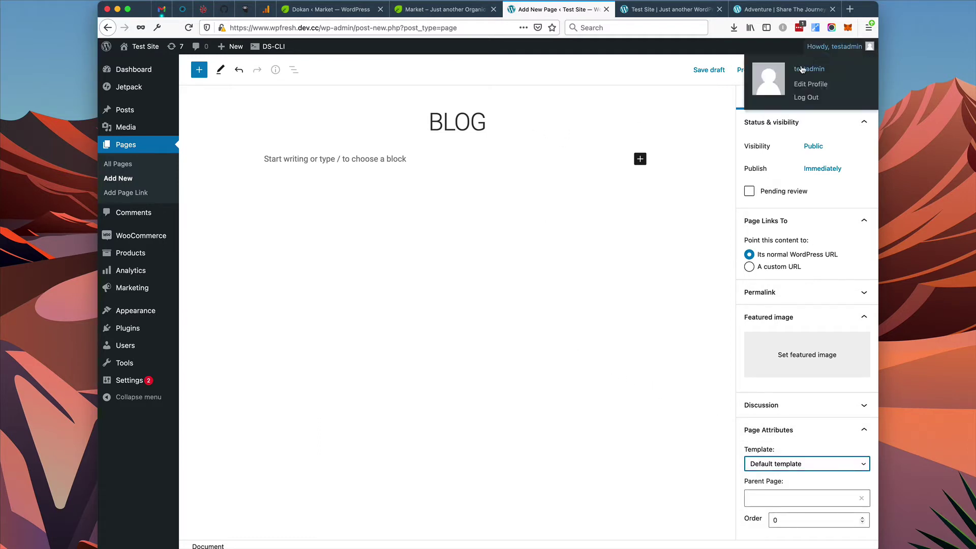
left_click(801, 67)
left_click(802, 66)
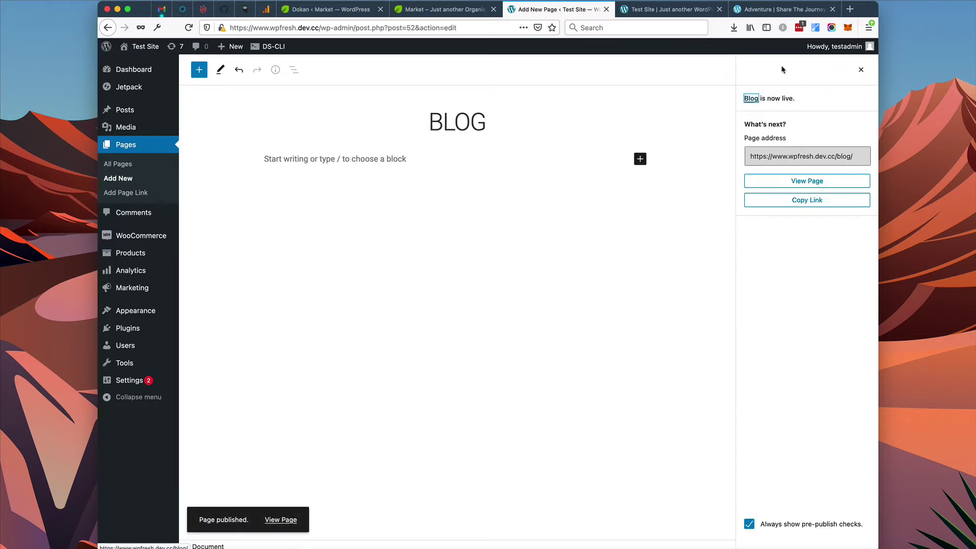
Step: Create a new page titled Contact and fill its body with four placeholder paragraphs beginning "Maecenas sed diam eget risus"
left_click(126, 179)
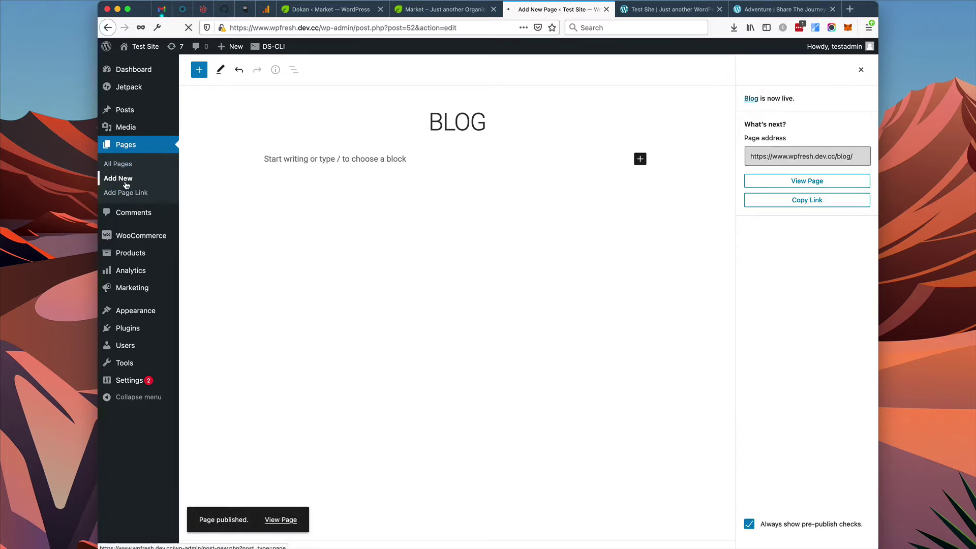
left_click(460, 122)
type("Contact")
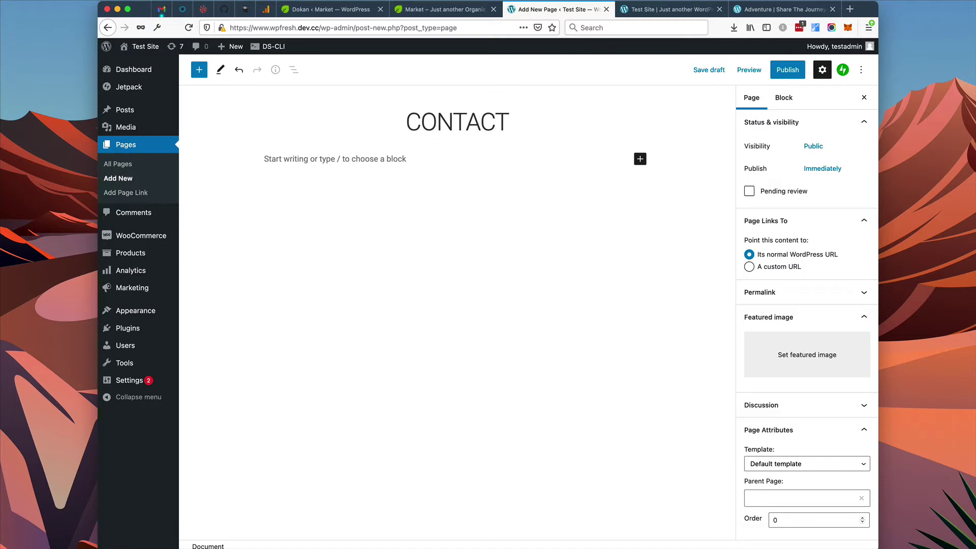
left_click(375, 162)
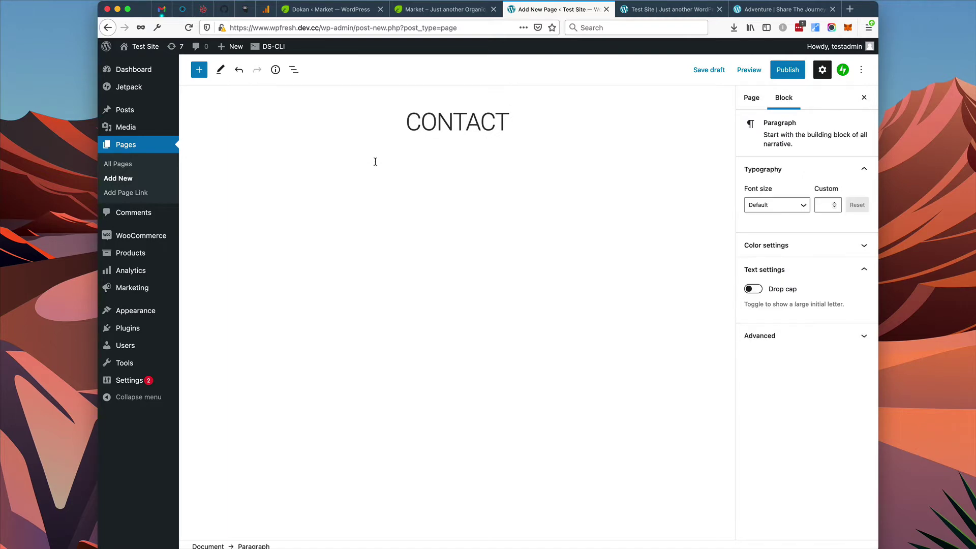
type("Maecenas sed diam eget risus varius blandit sit amet non magna. Cum sociis natoque penatibus et magnis dis parturient montes, nascetur ridiculus mus. Donec sed odio dui. Nullam id dolor id nibh ultricies vehicula ut id elit.  Integer posuere erat a ante venenatis dapibus posuere velit aliquet. Curabitur blandit tempus porttitor. Integer posuere erat a ante venenatis dapibus posuere velit aliquet. Maecenas sed diam eget risus varius blandit sit amet non magna. Lorem ipsum dolor sit amet, consectetur adipiscing elit. Praesent commodo cursus magna, vel scelerisque nisl consectetur et.  Cum sociis natoque penatibus et magnis dis parturient montes, nascetur ridiculus mus. Cum sociis natoque penatibus et magnis dis parturient montes, nascetur ridiculus mus. Lorem ipsum dolor sit amet, consectetur adipiscing elit. Morbi leo risus, porta ac consectetur ac, vestibulum at eros. Maecenas sed diam eget risus varius blandit sit amet non magna. Donec sed odio dui. Cras mattis consectetur purus sit amet fermentum.  Fusce dapibus, tellus ac cursus commodo, tortor mauris condimentum nibh, ut fermentum massa justo sit amet risus. Cum sociis natoque penatibus et magnis dis parturient montes, nascetur ridiculus mus. Vestibulum id ligula porta felis euismod semper. Donec id elit non mi porta gravida at eget metus.")
Step: Set adventure-banner-03.jpg from the media library as the Contact page's featured image and publish the page
left_click(751, 101)
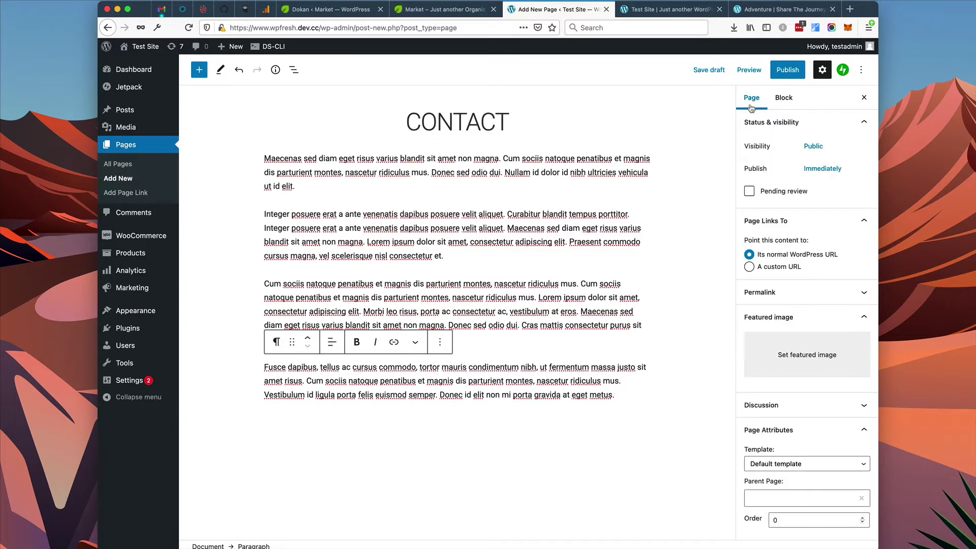
left_click(812, 347)
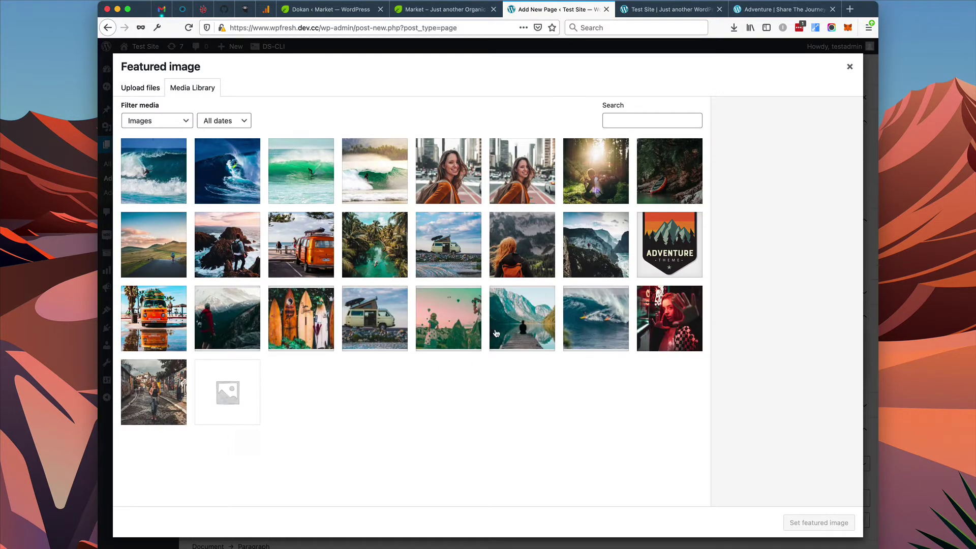
left_click(454, 325)
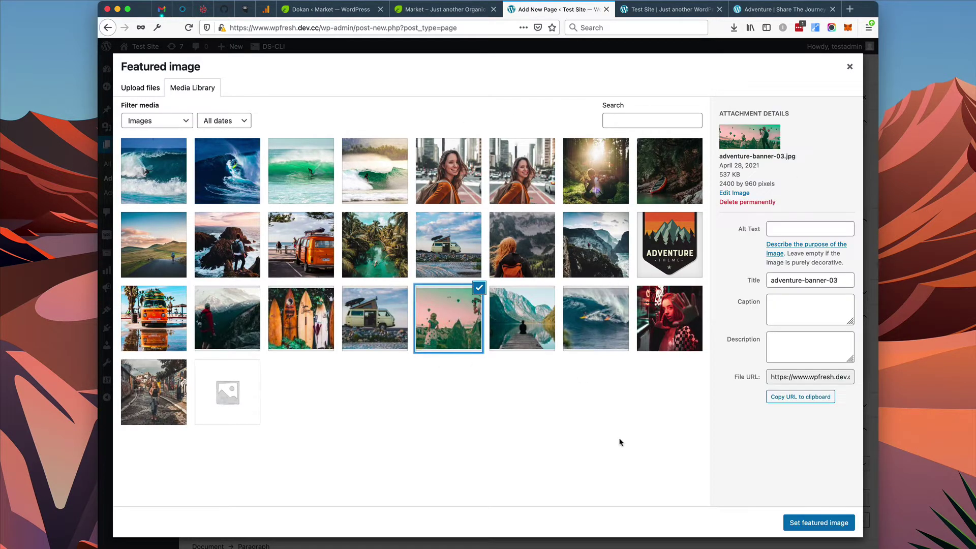
left_click(821, 523)
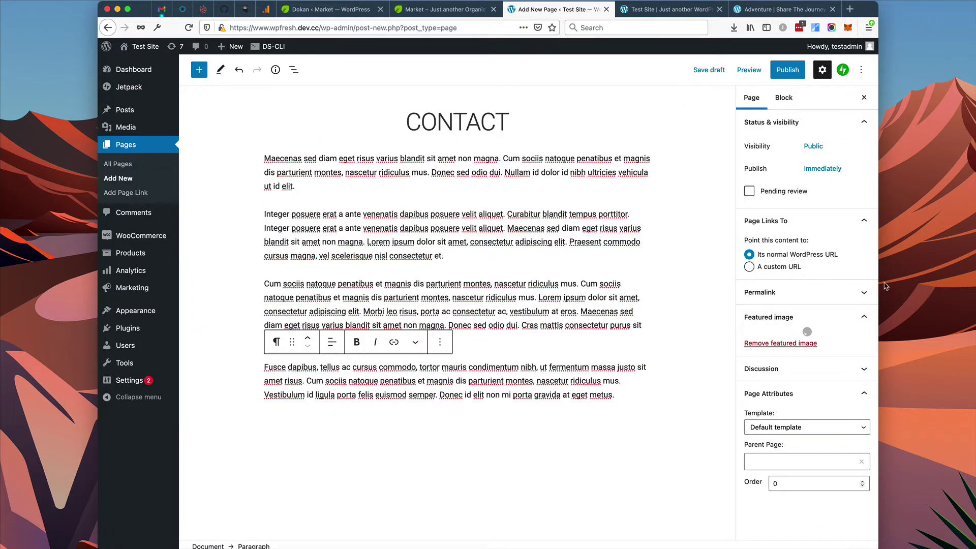
left_click(790, 72)
left_click(793, 75)
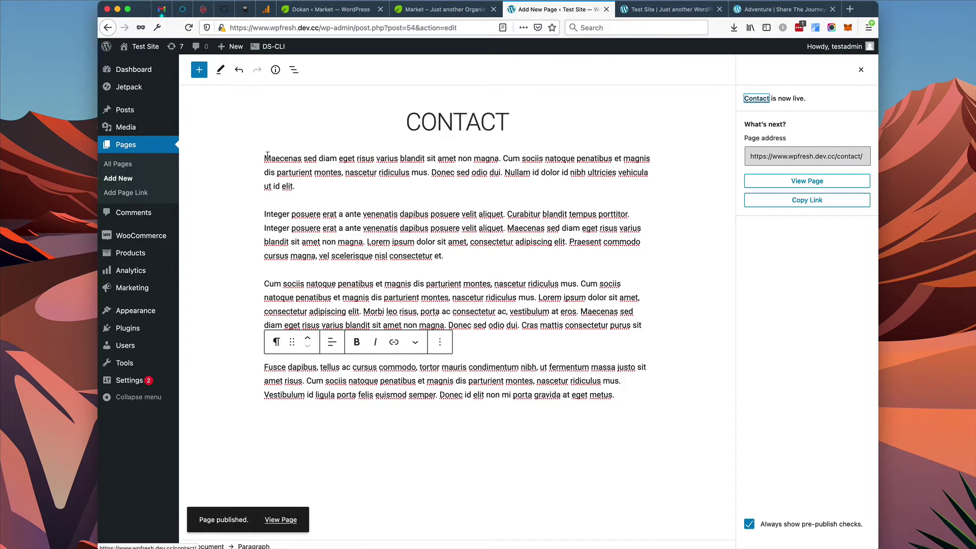
Step: Review the list of all pages and reload the test site's front page to examine its navigation
left_click(122, 167)
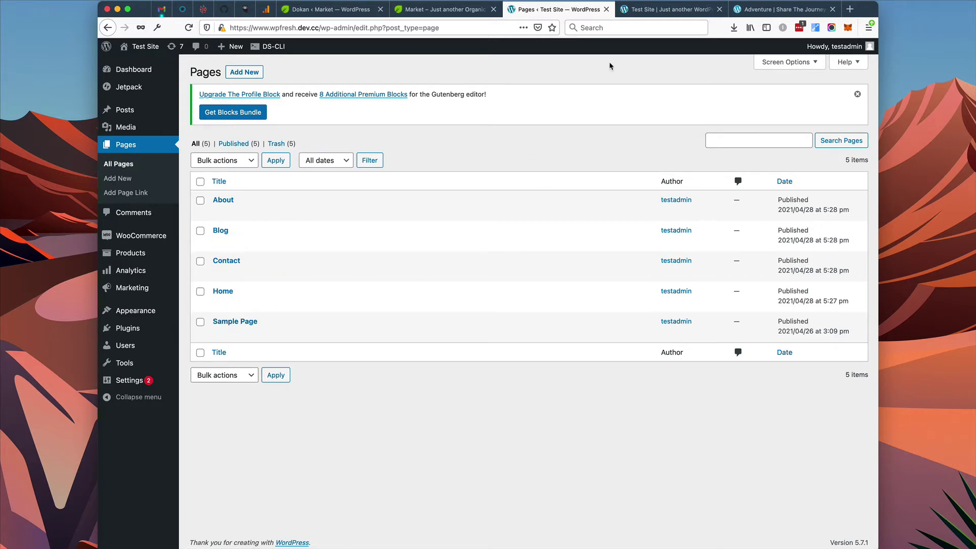
left_click(666, 10)
left_click(183, 32)
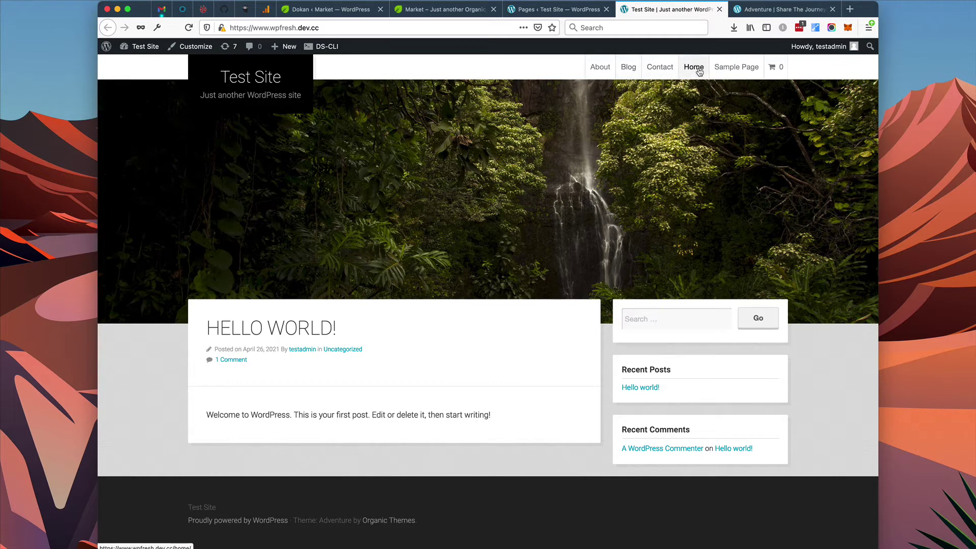
left_click(564, 10)
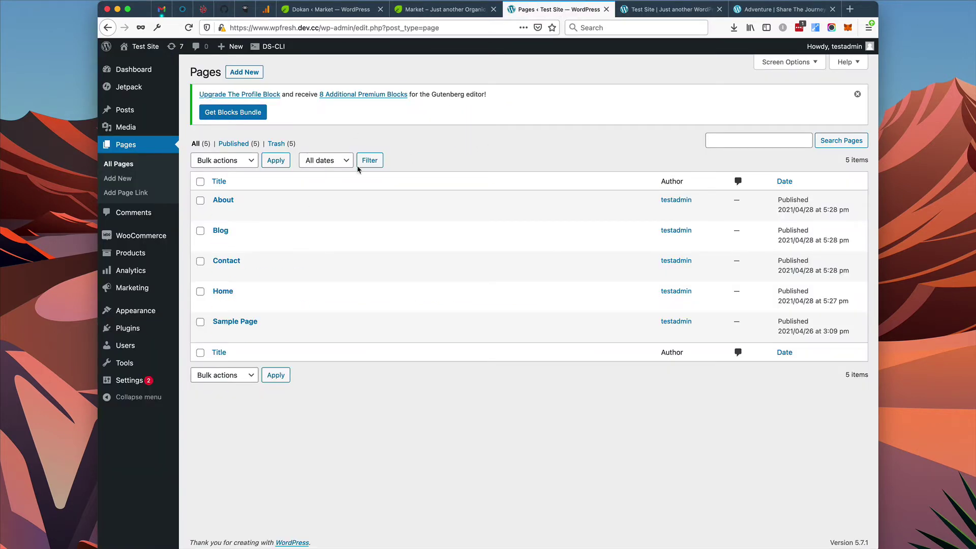
Step: Create a navigation menu named Main Menu from the default page items
mouse_move(151, 310)
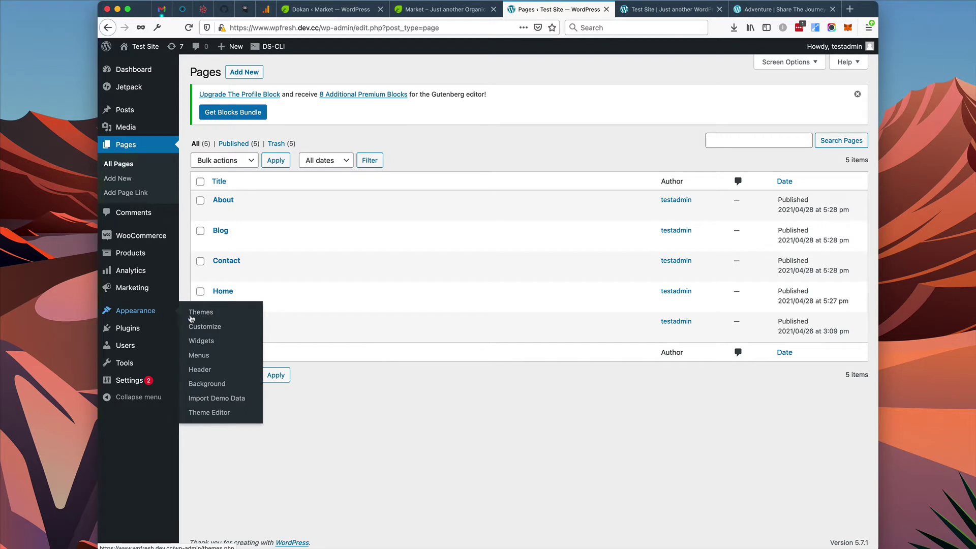
left_click(195, 355)
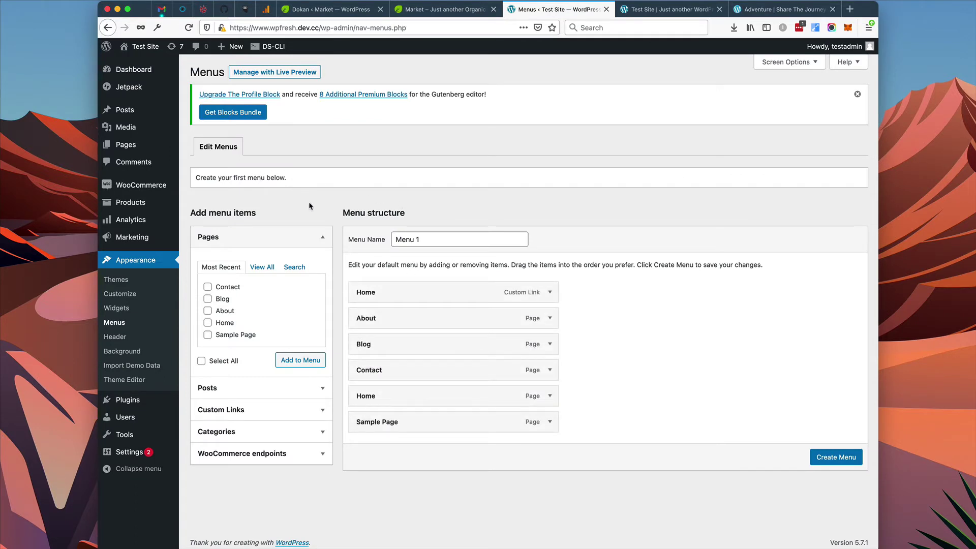
left_click(446, 241)
triple_click(446, 242)
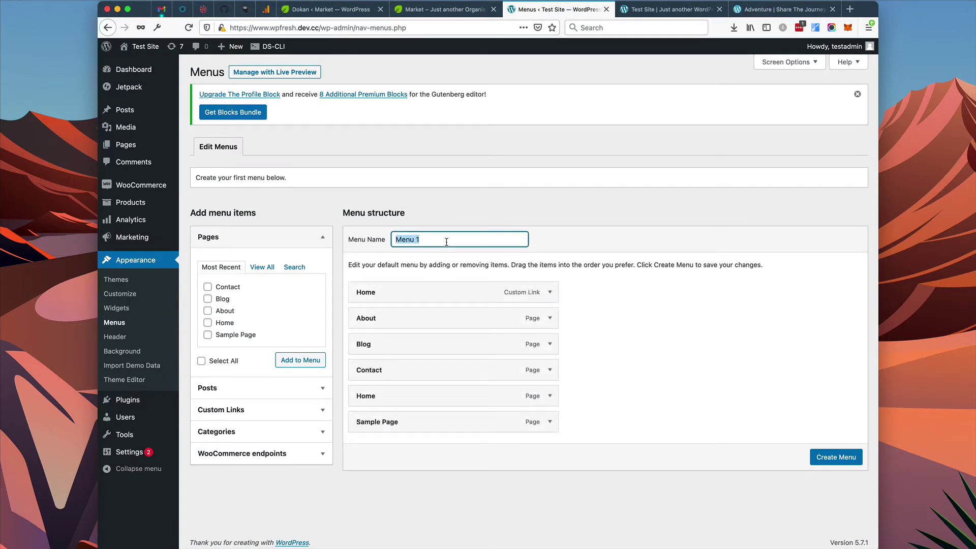
type("Main")
left_click(823, 454)
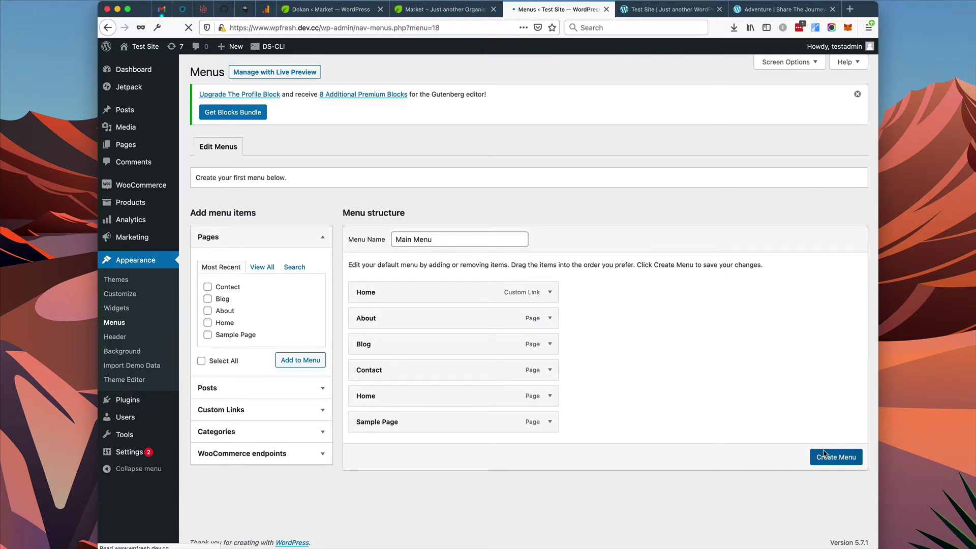
Step: Remove the custom-link Home item and order the menu pages as Home, About, Blog, Sample Page, Contact
left_click(554, 298)
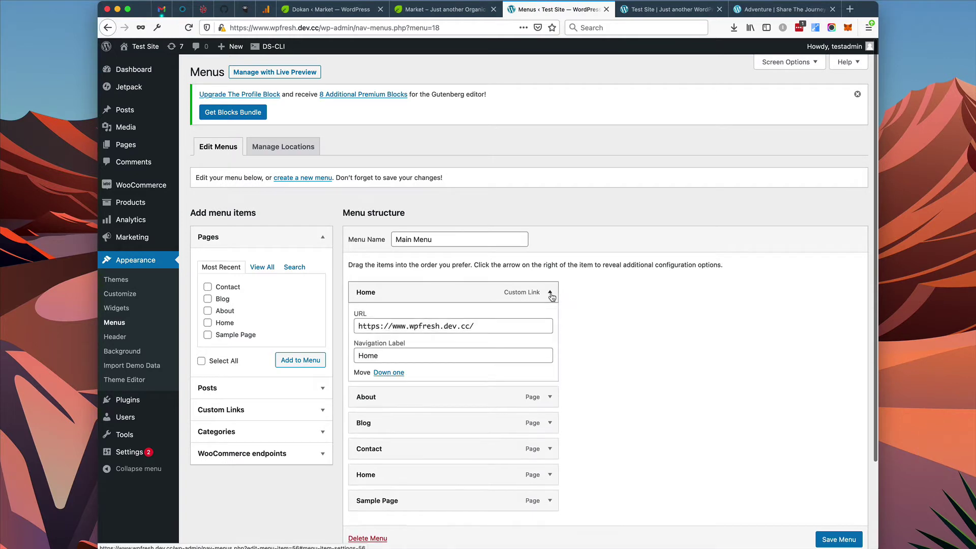
left_click(364, 391)
left_click_drag(398, 370, 399, 288)
left_click_drag(413, 394, 442, 368)
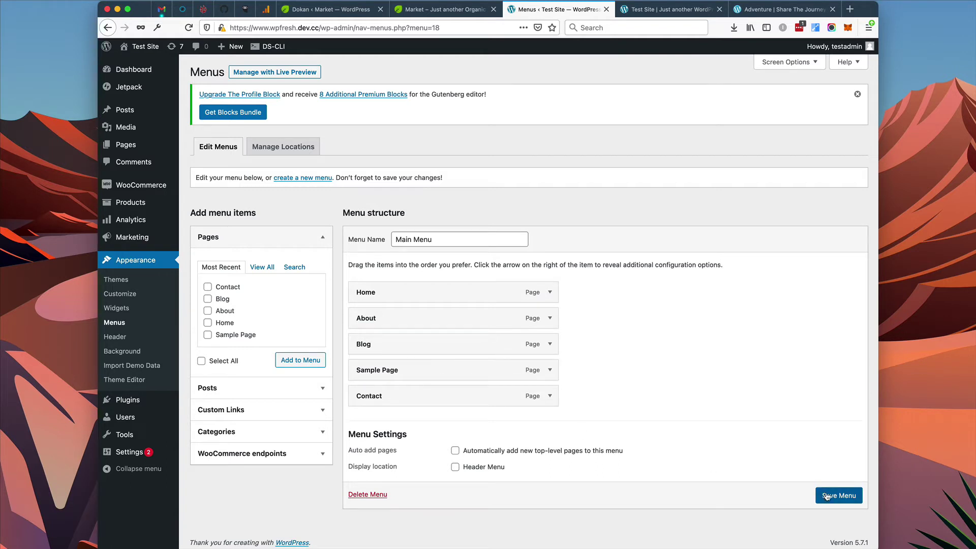
Step: Assign Main Menu to the Header Menu display location and save the menu
left_click(485, 468)
left_click(854, 497)
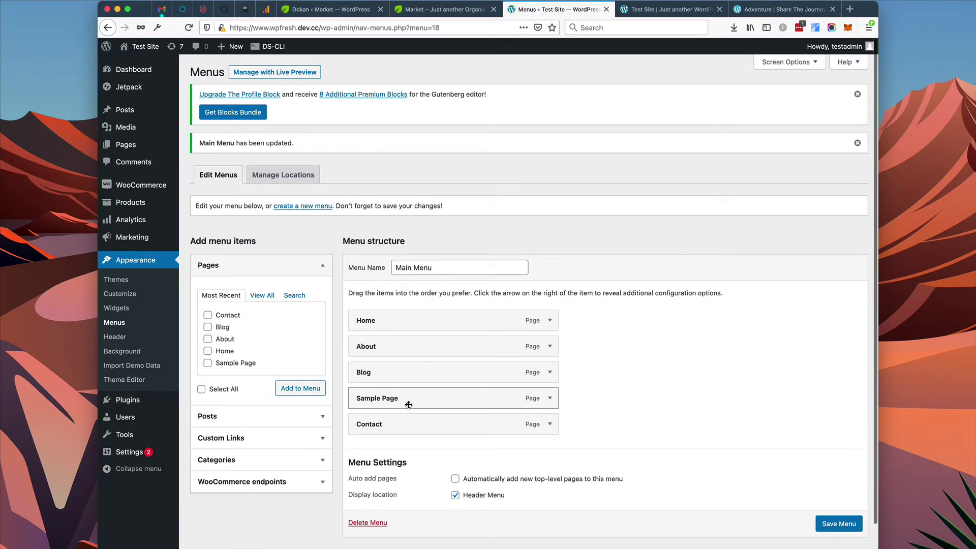
Step: Reload the test site's front page and examine its header menu order and homepage content
left_click(680, 14)
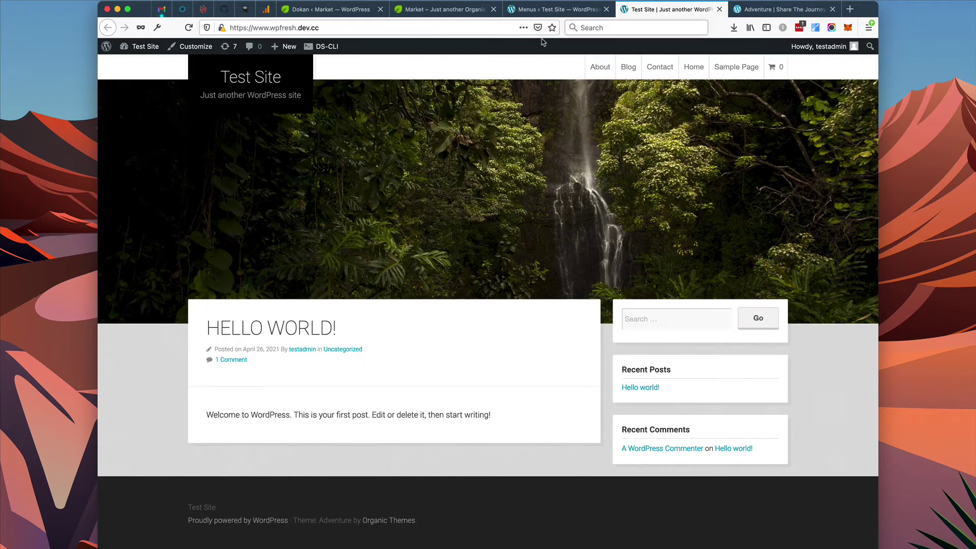
left_click(694, 67)
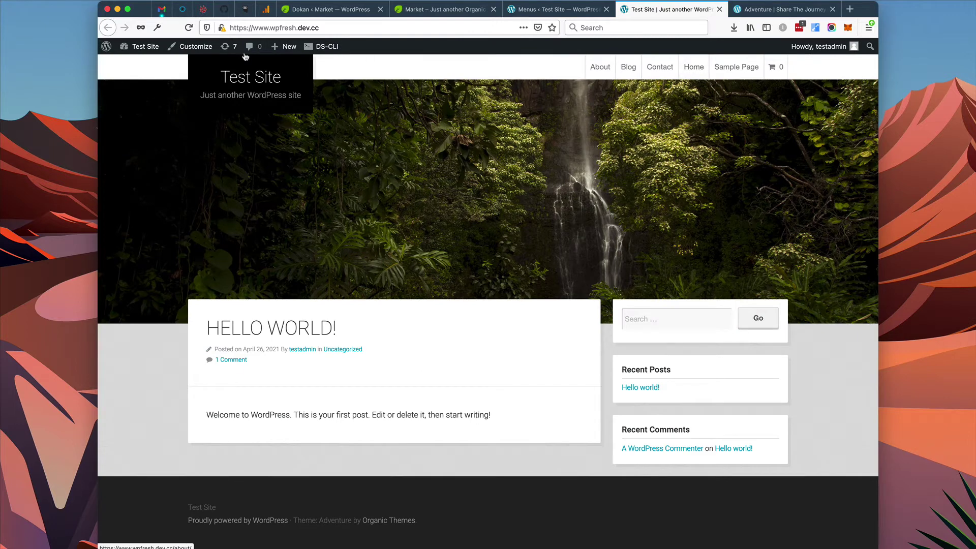
left_click(189, 28)
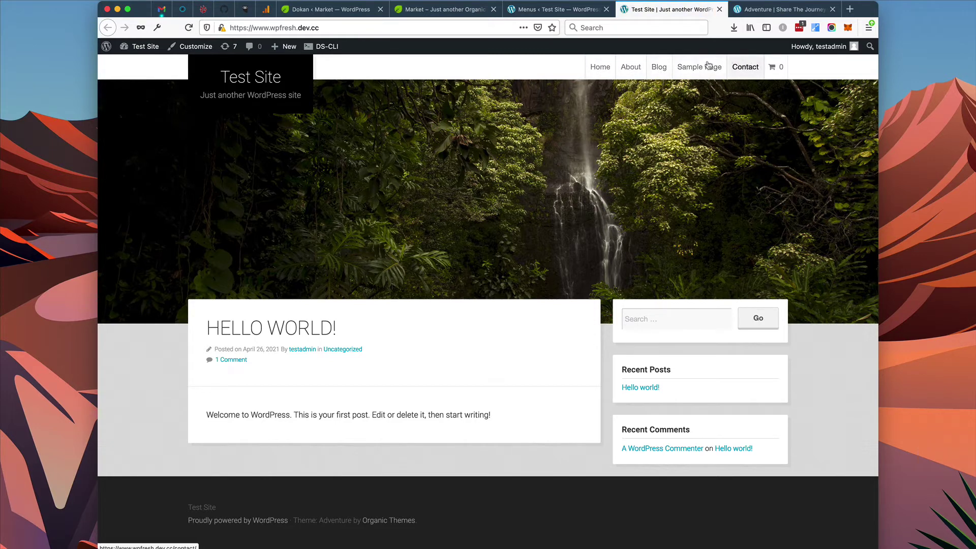
left_click(555, 9)
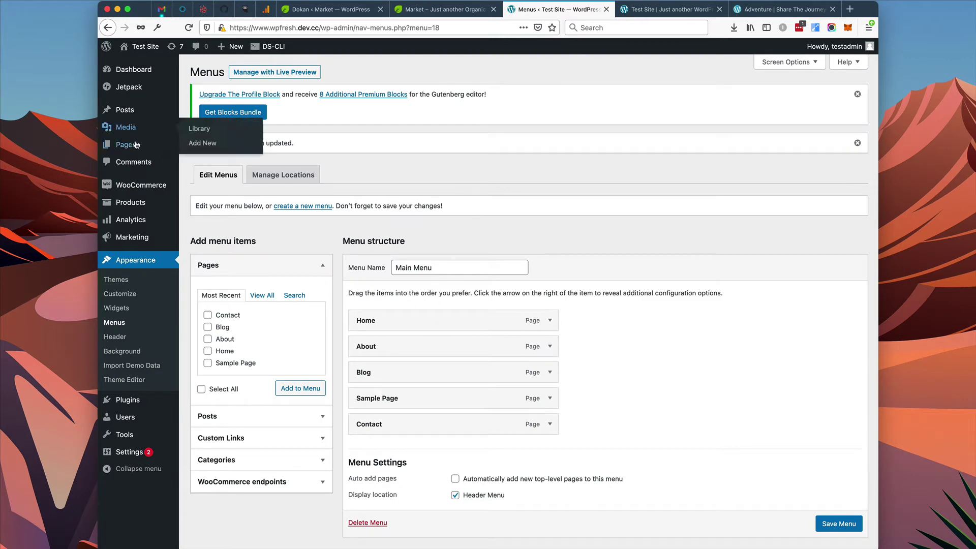
left_click(646, 10)
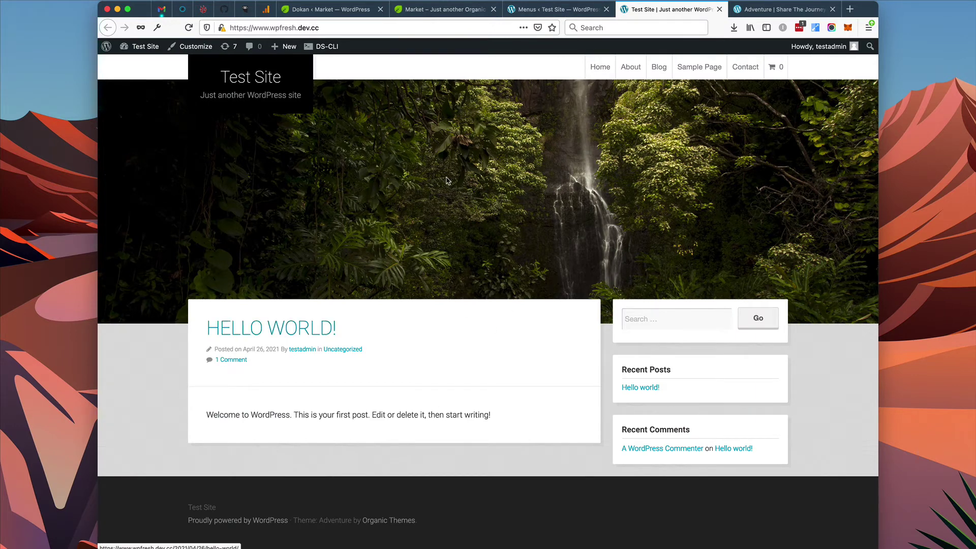
Step: In the Reading settings, display a static homepage with Home as the homepage and Blog as the posts page, and save
left_click(544, 9)
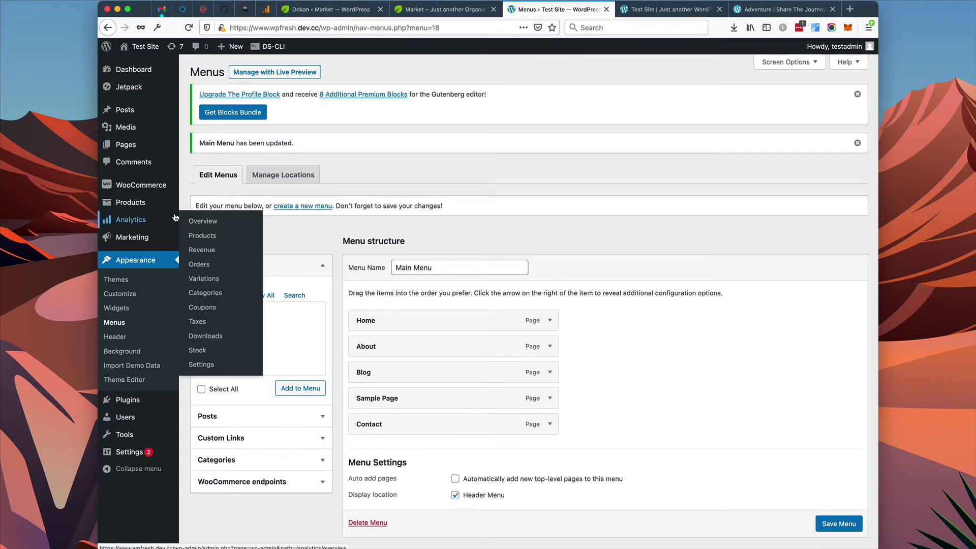
mouse_move(154, 451)
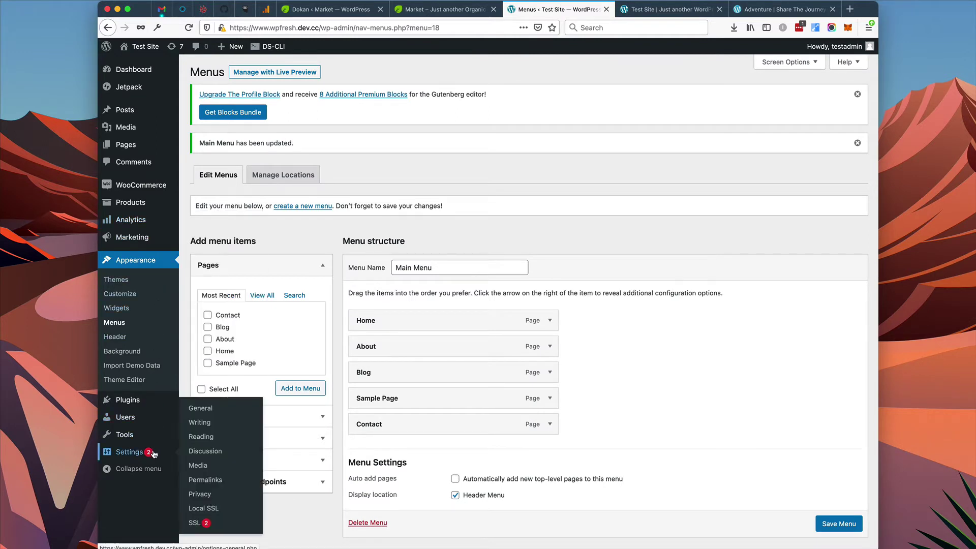
left_click(203, 440)
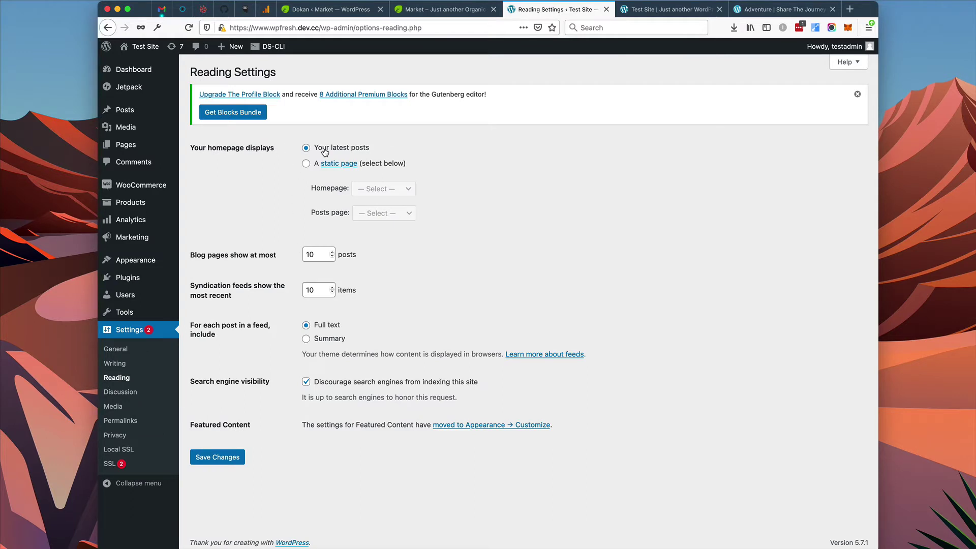
left_click(306, 164)
left_click(392, 193)
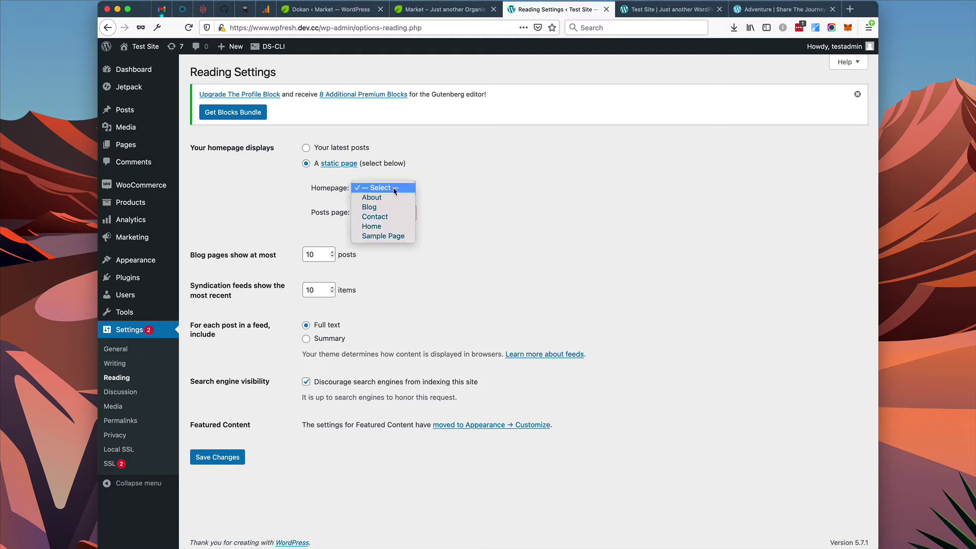
left_click(392, 226)
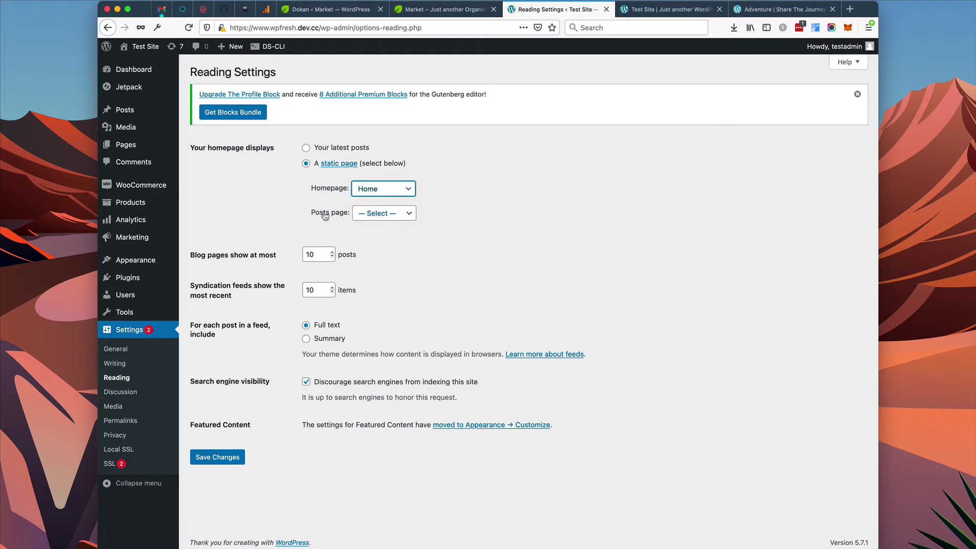
left_click(383, 213)
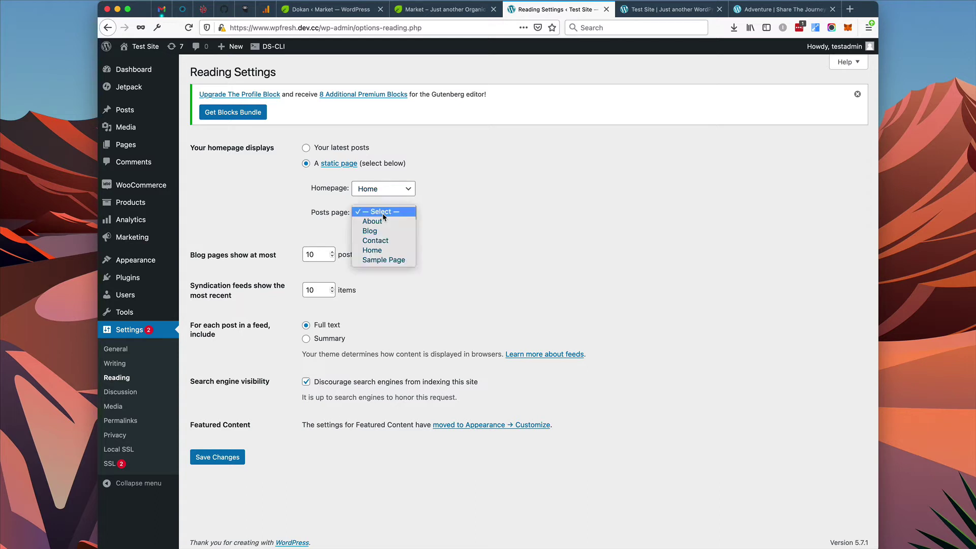
left_click(379, 231)
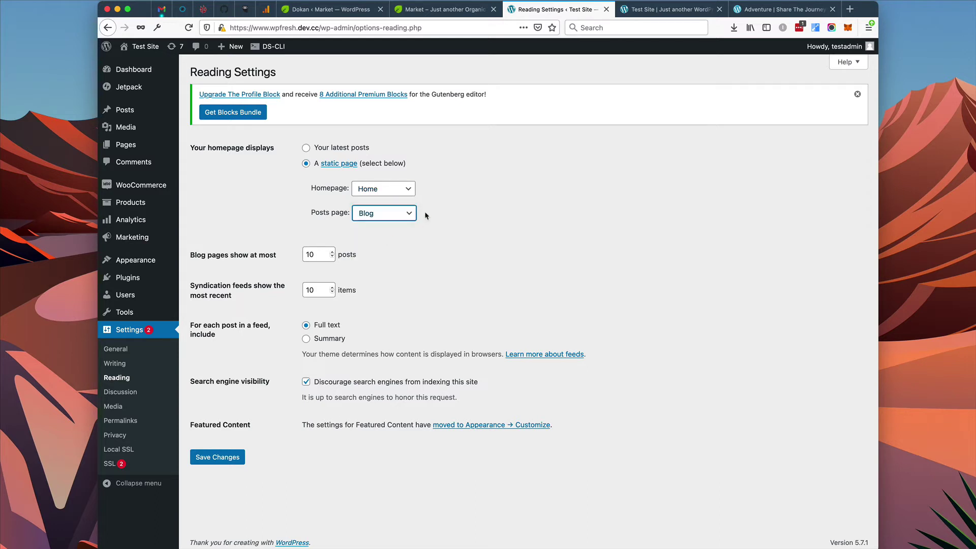
left_click(226, 461)
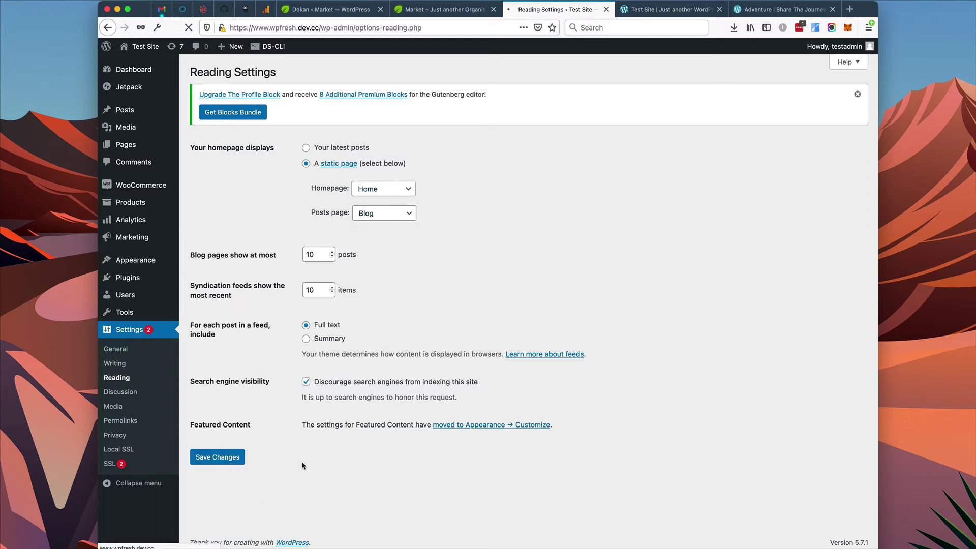
Step: Reload the test site's front page to check how the static homepage displays
left_click(690, 14)
left_click(188, 27)
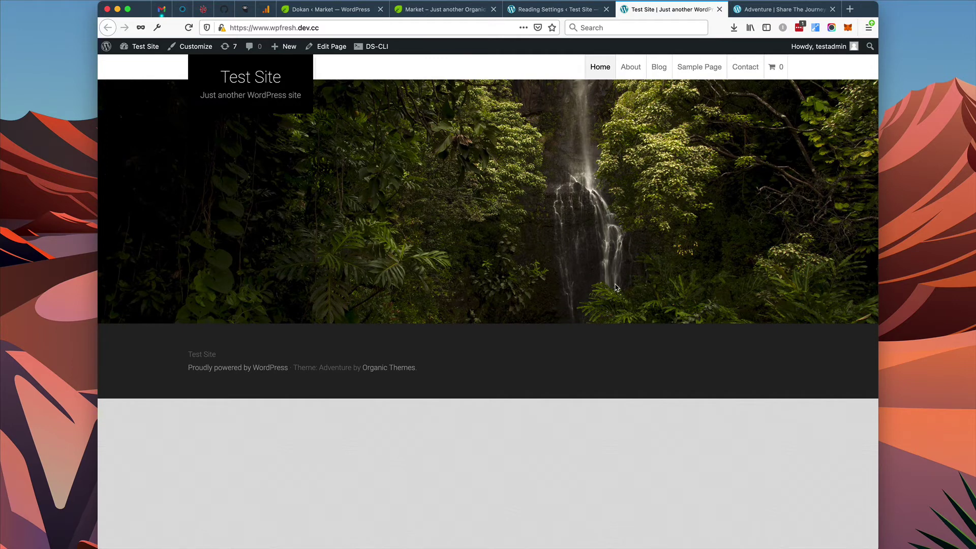
left_click(551, 8)
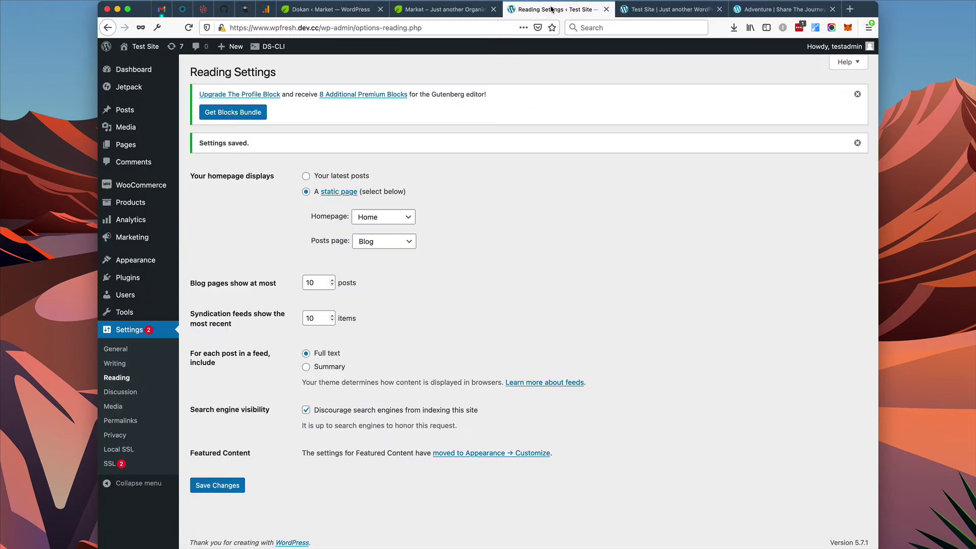
Step: Start a new blog post on the test site
mouse_move(132, 110)
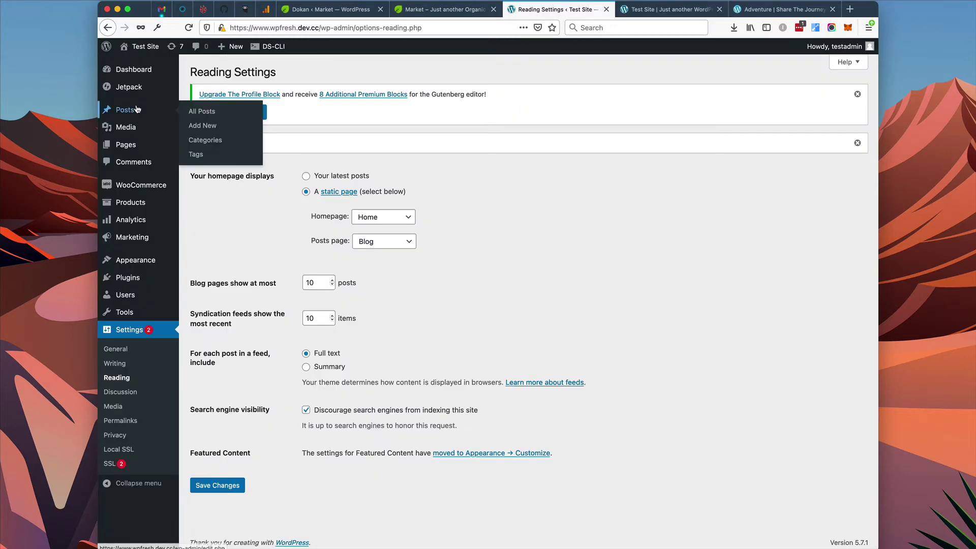
left_click(201, 127)
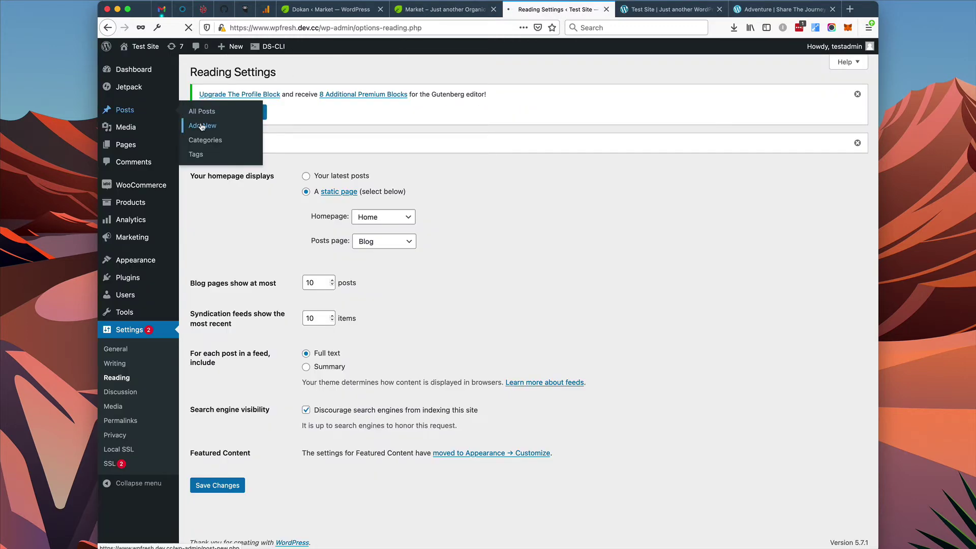
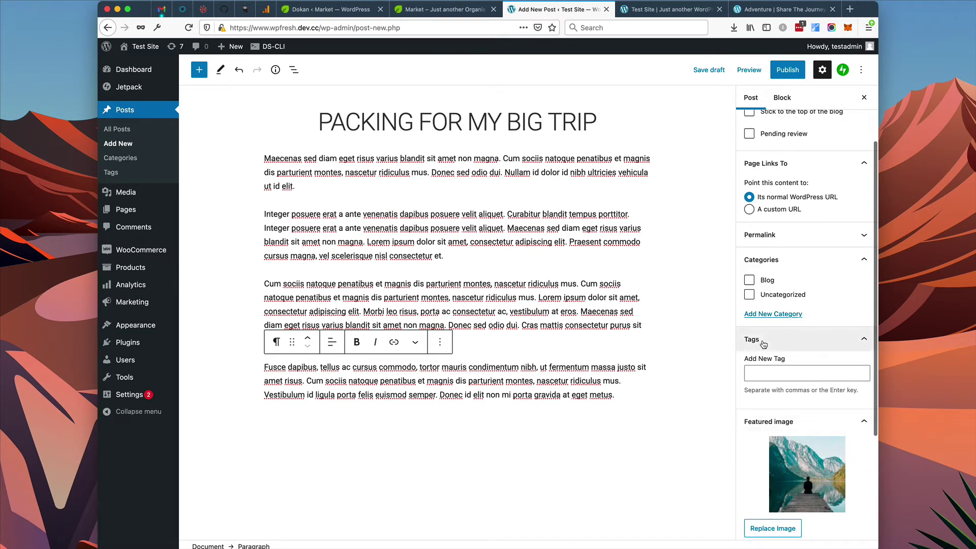
Step: Assign the Packing For My Big Trip post to the Blog category and to a newly added category named Featured
left_click(749, 281)
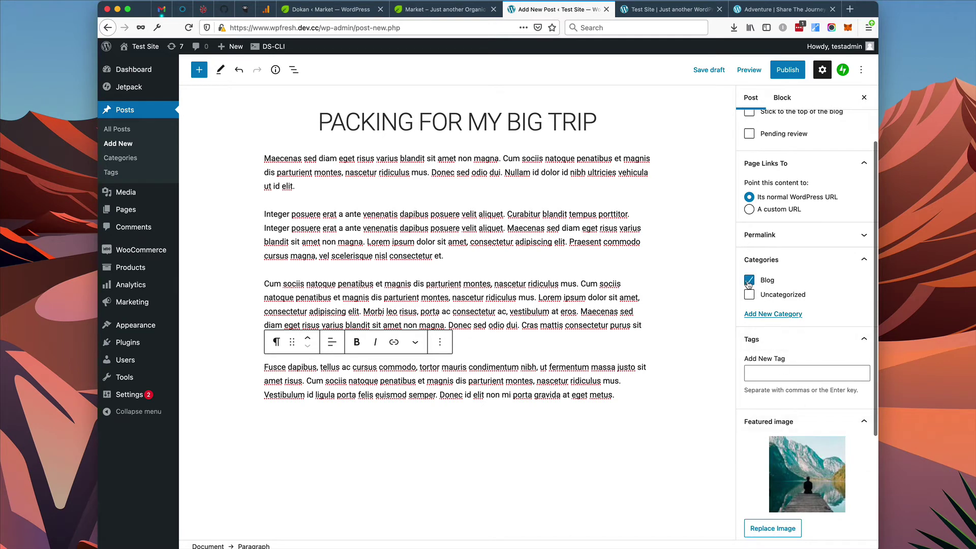
left_click(772, 315)
left_click(776, 344)
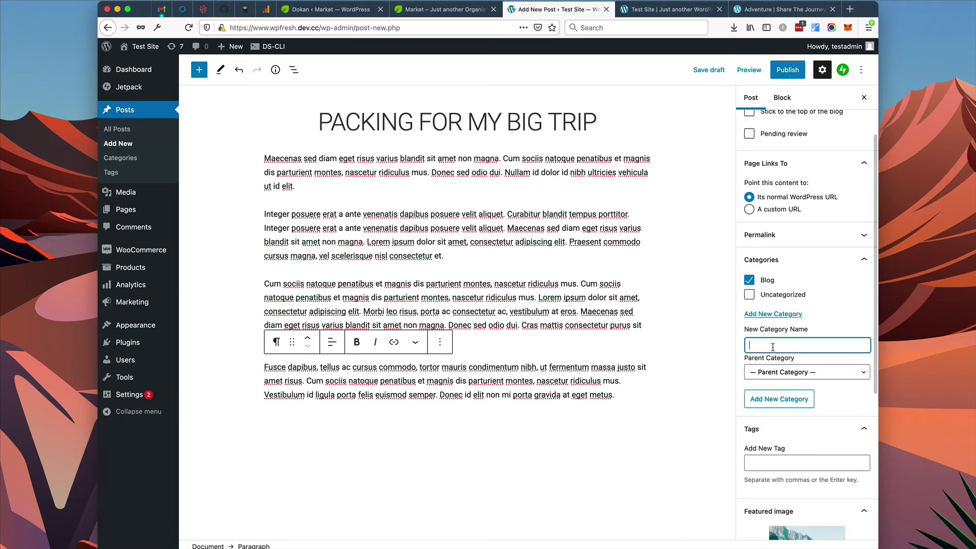
type("Featured")
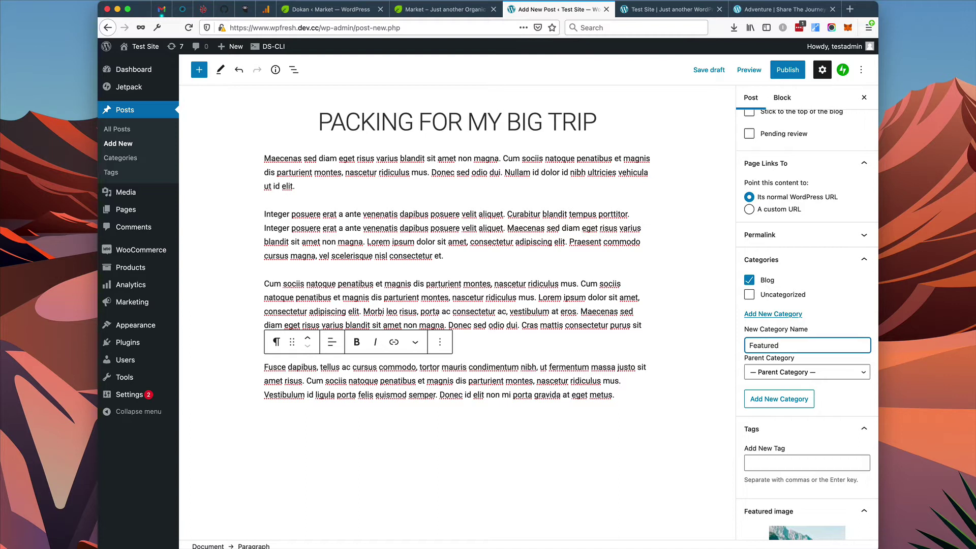
left_click(777, 401)
Step: Add the tag slider to the Packing For My Big Trip post and publish it
scroll(813, 315, "down", 4)
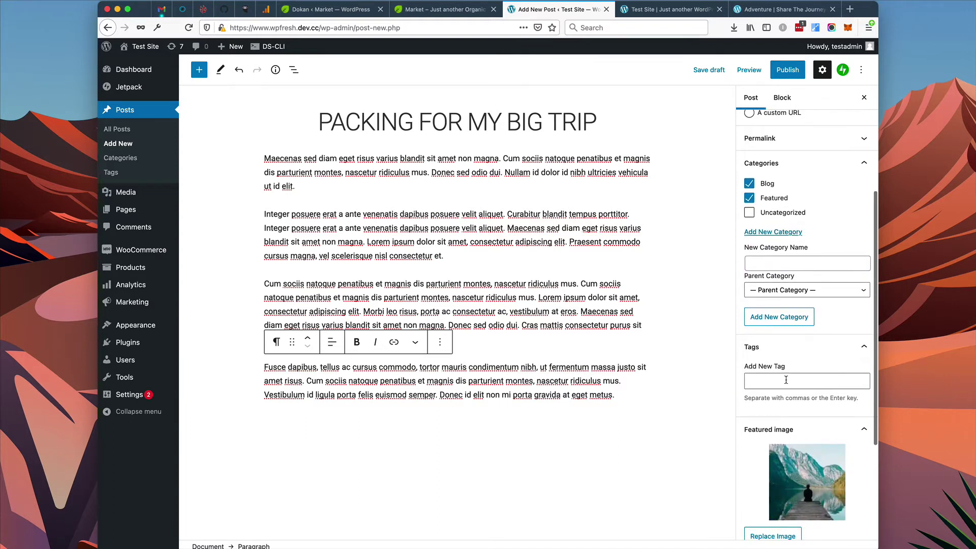
left_click(786, 380)
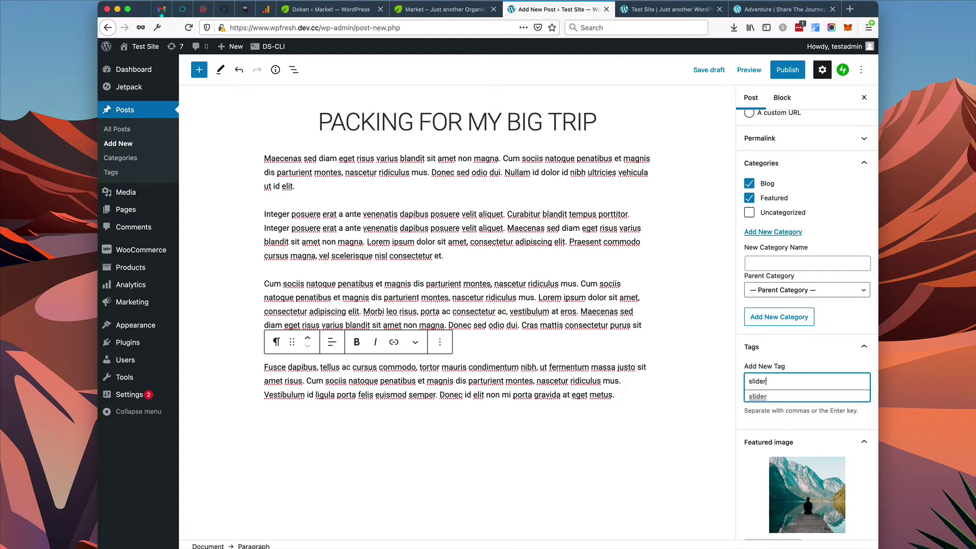
key("Return")
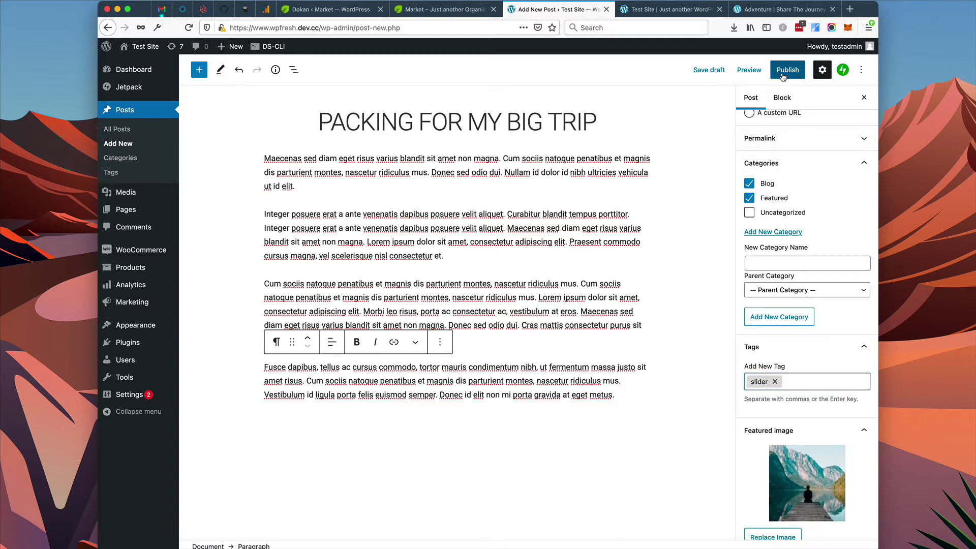
left_click(782, 76)
left_click(782, 77)
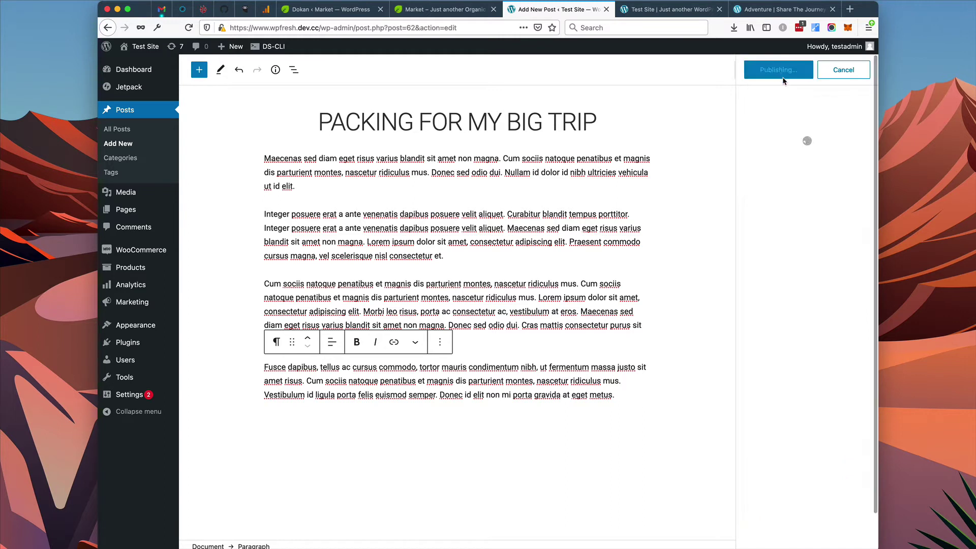
Step: Create another post titled Best Cities For Walking and paste the copied Lorem Ipsum paragraphs as its body
left_click(122, 146)
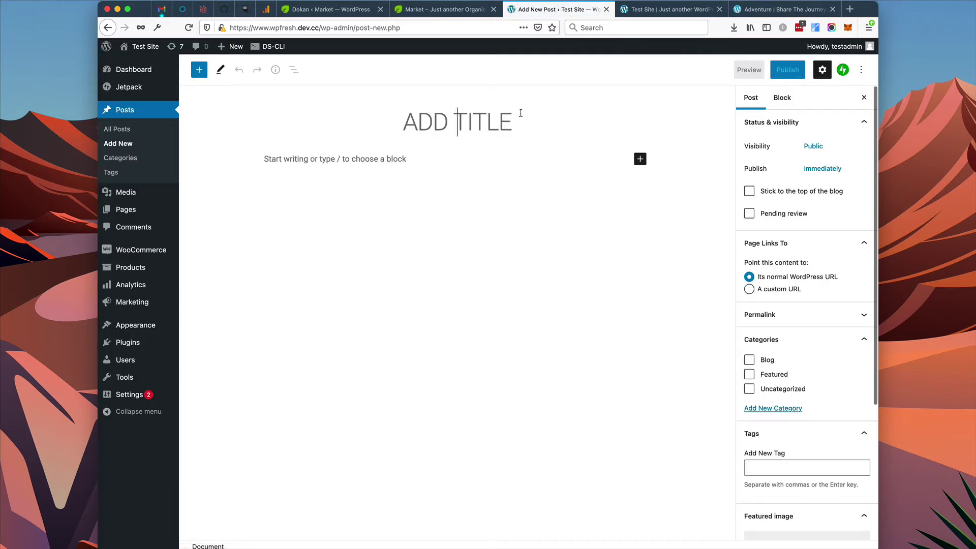
left_click(468, 121)
type("BEST C")
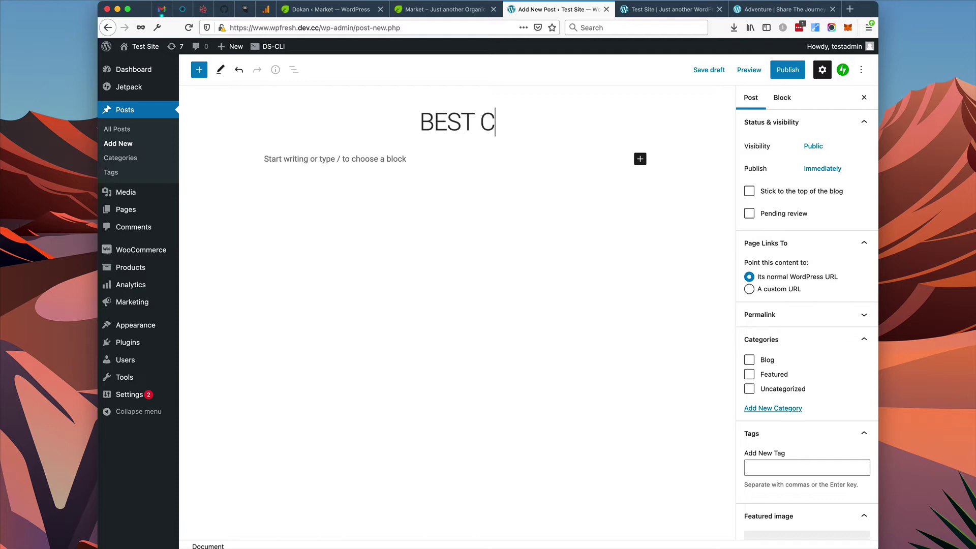
type("ITIES FOR W")
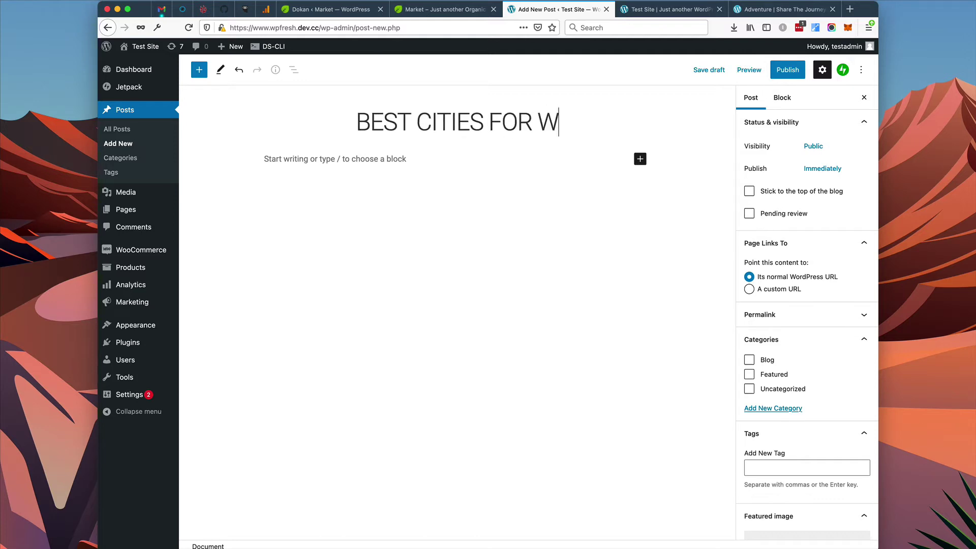
type("ALKING")
key("Return")
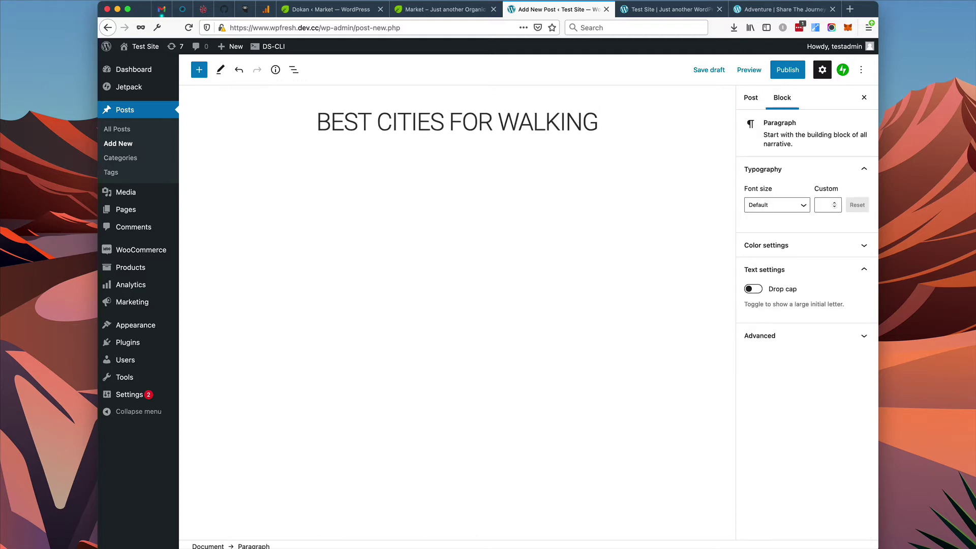
key("super+v")
Step: Set adventure-about-01.jpg, the woman on a cobbled street, as the featured image of the Best Cities For Walking post
left_click(751, 97)
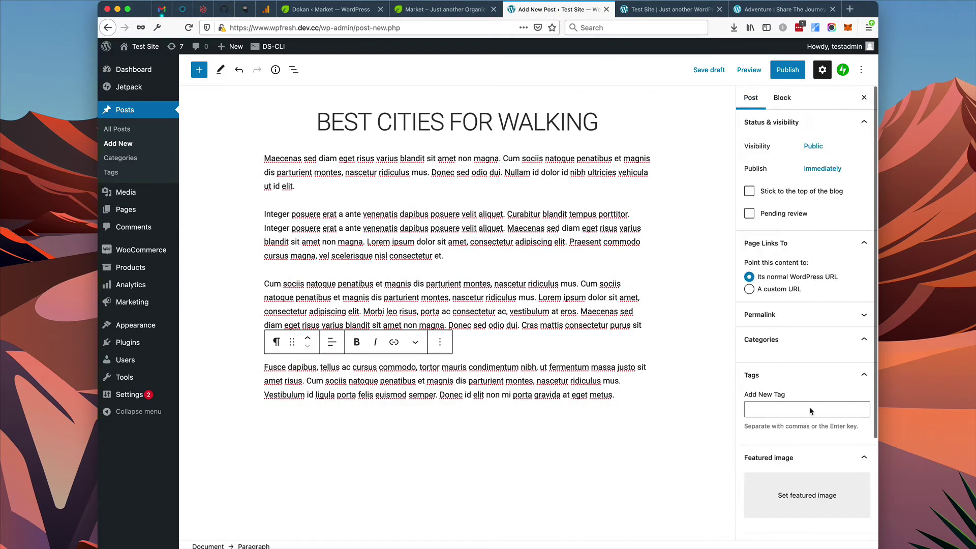
scroll(803, 458, "down", 3)
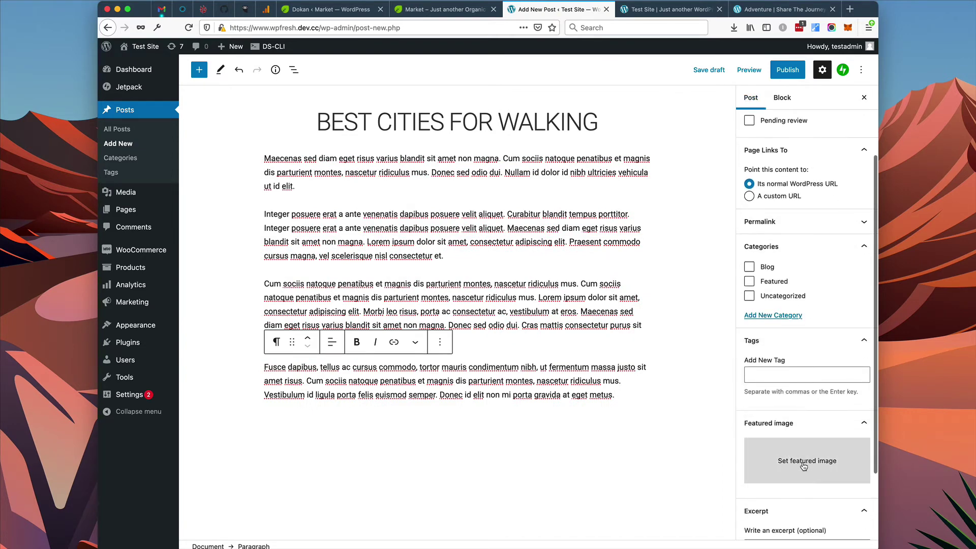
left_click(803, 465)
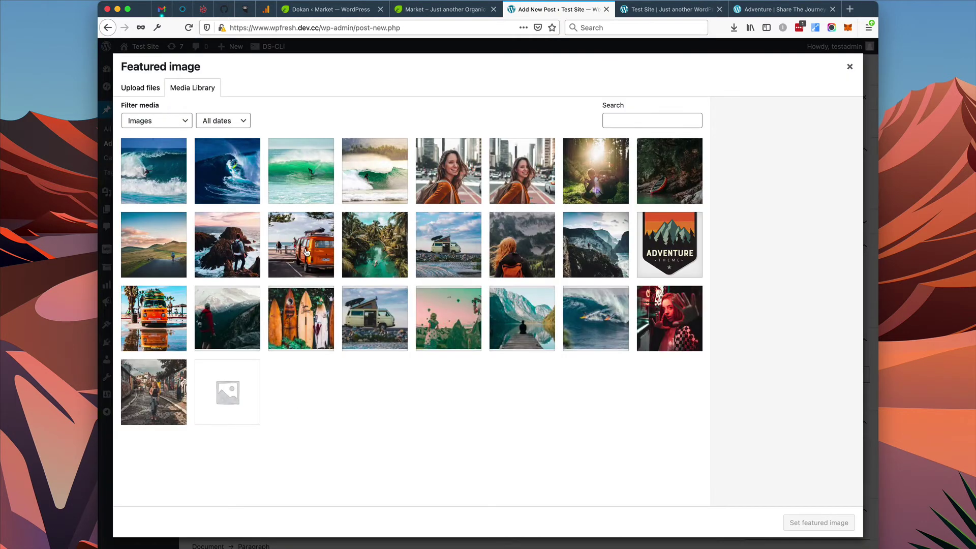
left_click(513, 183)
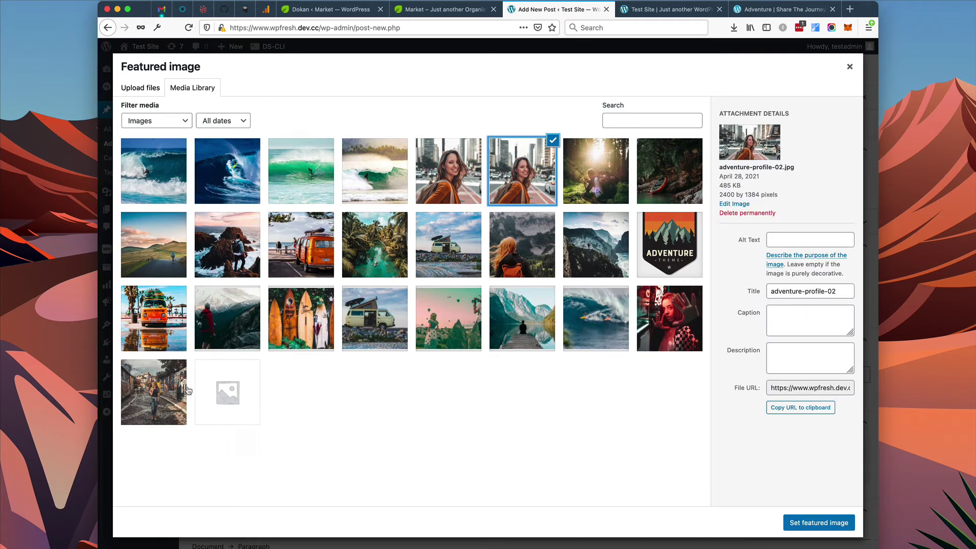
left_click(168, 399)
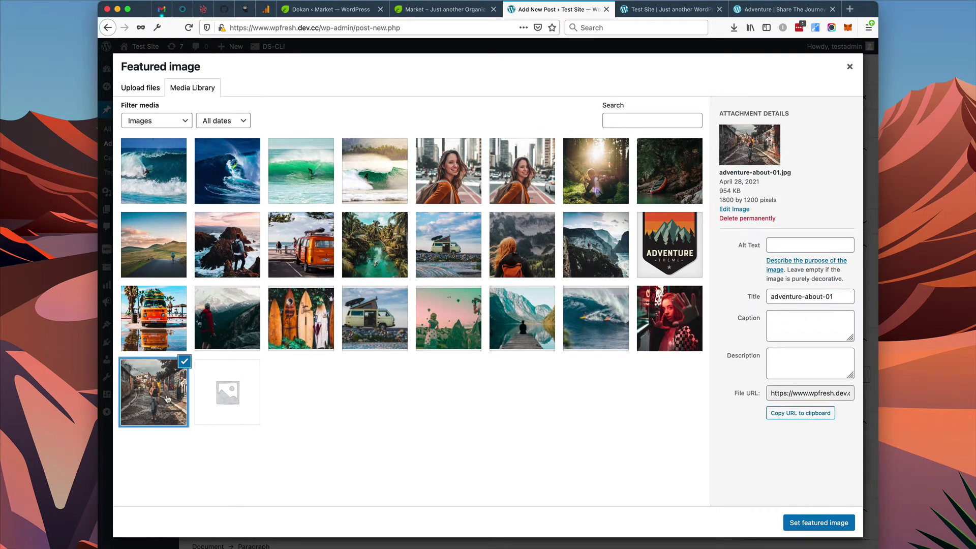
left_click(808, 524)
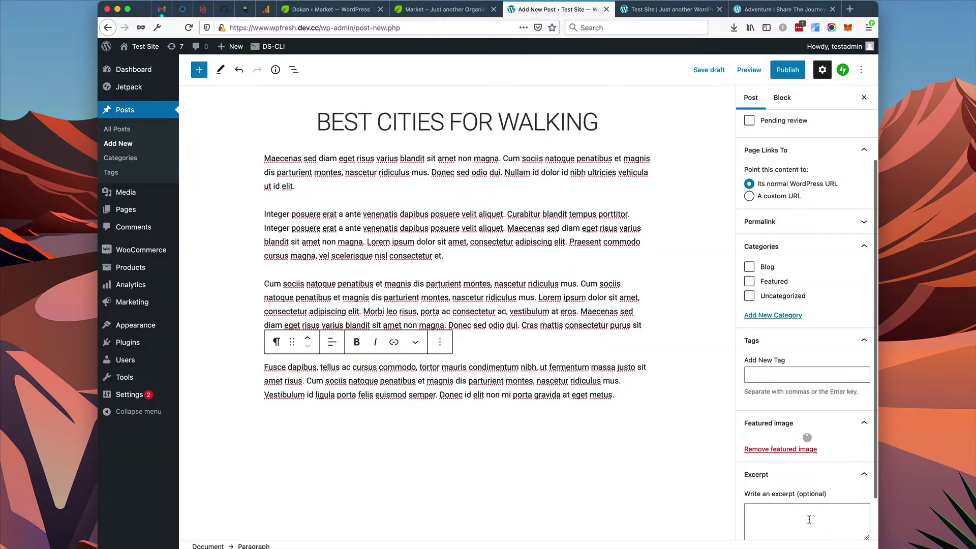
Step: Assign the Best Cities For Walking post to the Blog and Featured categories and publish it
left_click(748, 267)
left_click(749, 281)
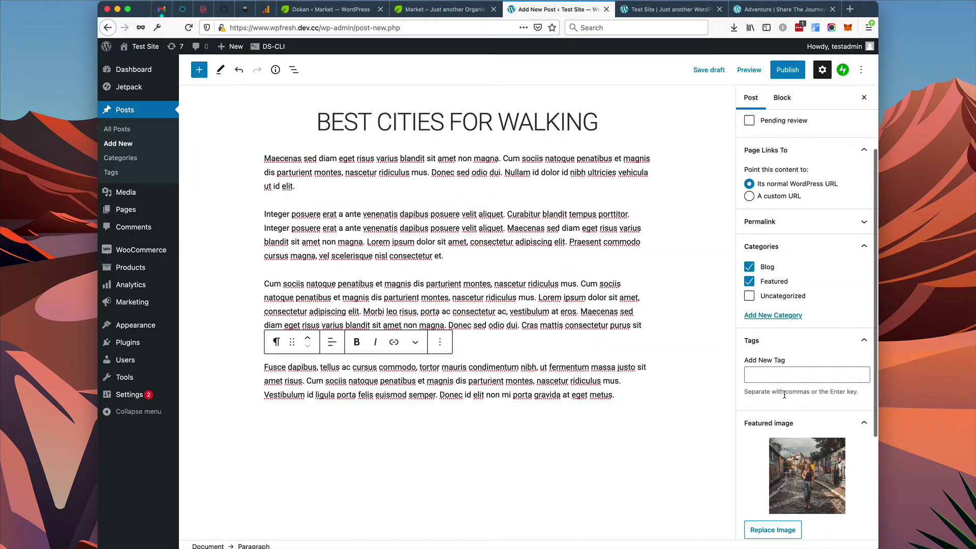
left_click(788, 73)
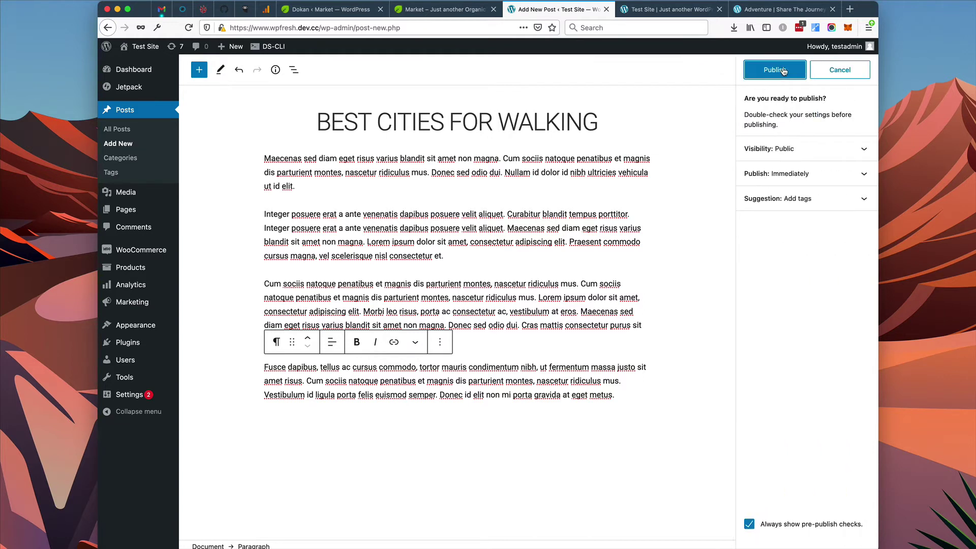
left_click(783, 71)
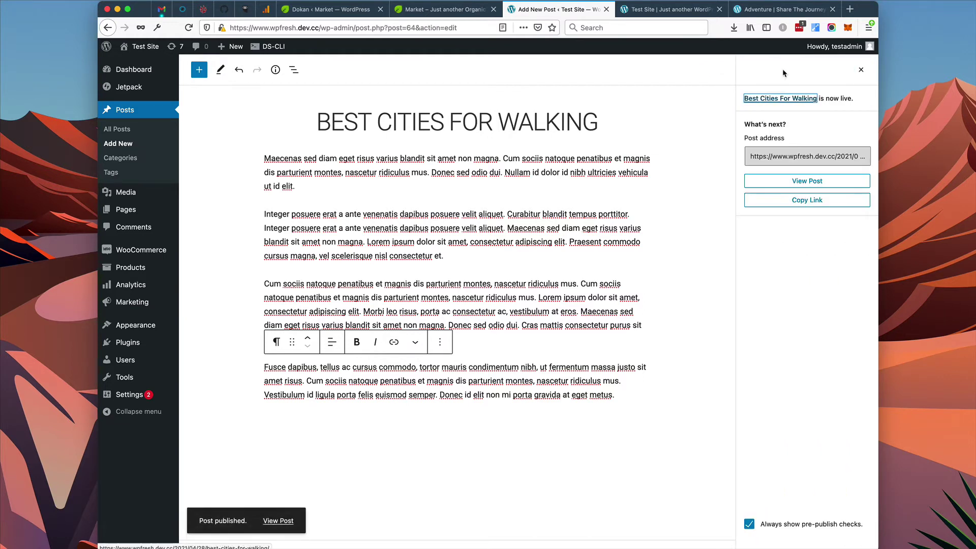
Step: Create another post titled Surfing The Hawaiian Islands and fill its body with the same Lorem Ipsum paragraphs
left_click(117, 145)
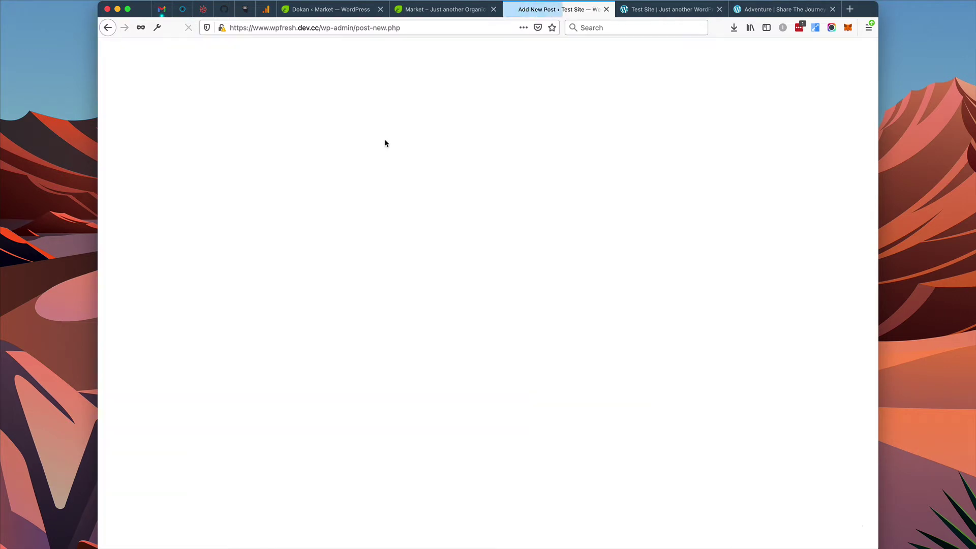
type("S")
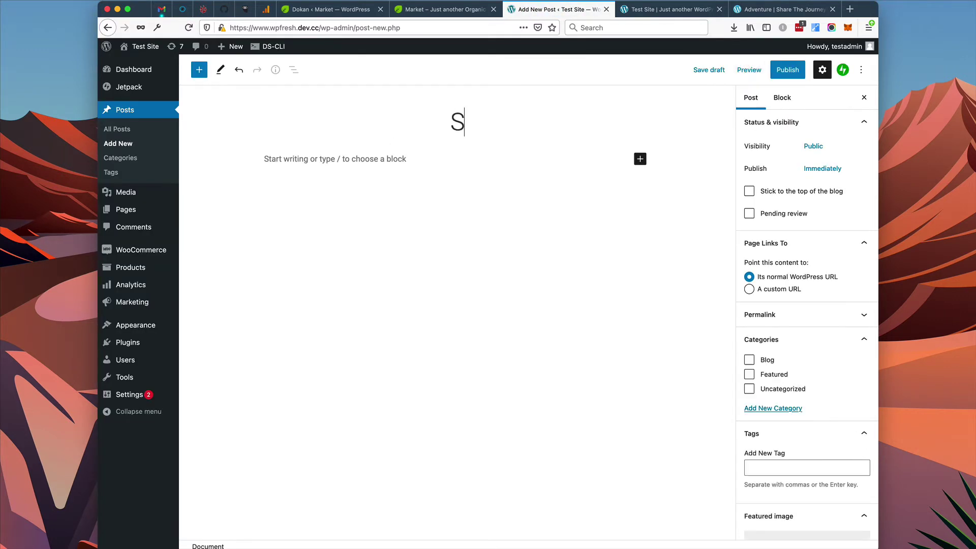
type("URFING THE HA")
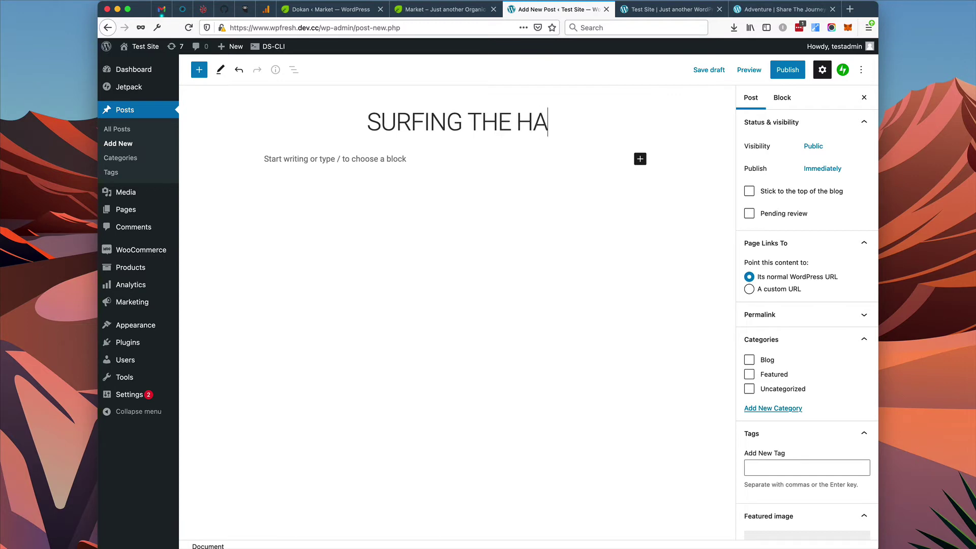
type("WAIIAN ISLANDS")
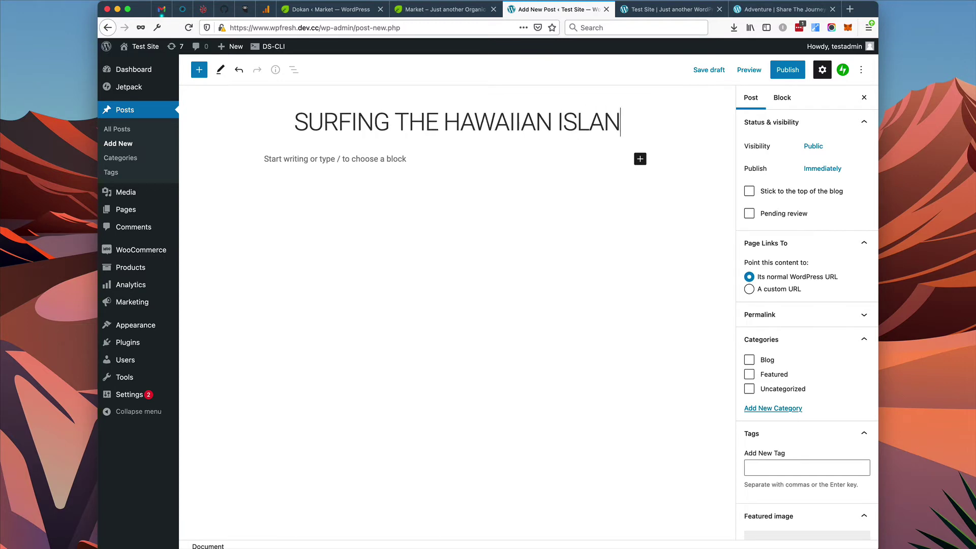
left_click(372, 156)
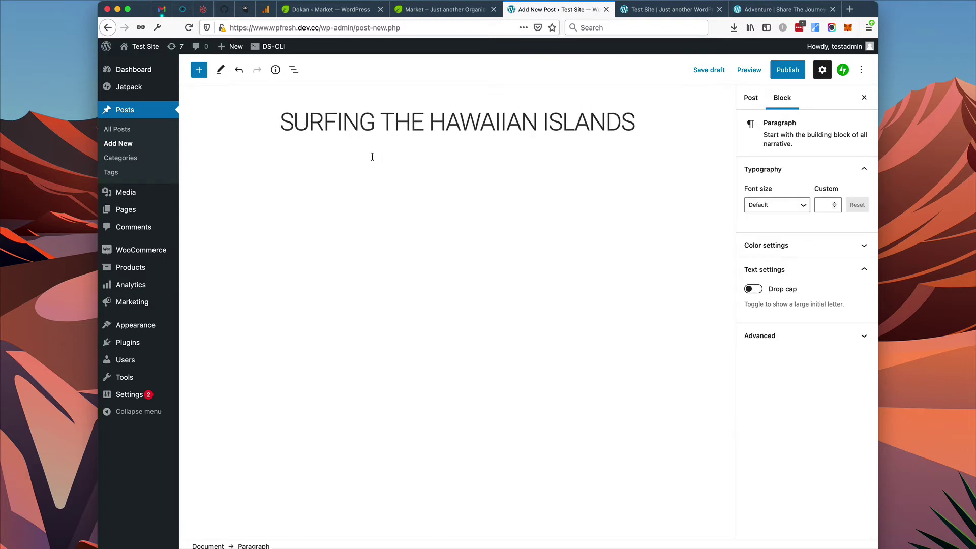
type("Maecenas sed diam eget risus varius blandit sit amet non magna. Cum sociis natoque penatibus et magnis dis parturient montes, nascetur ridiculus mus. Donec sed odio dui. Nullam id dolor id nibh ultricies vehicula ut id elit.  Integer posuere erat a ante venenatis dapibus posuere velit aliquet. Curabitur blandit tempus porttitor. Integer posuere erat a ante venenatis dapibus posuere velit aliquet. Maecenas sed diam eget risus varius blandit sit amet non magna. Lorem ipsum dolor sit amet, consectetur adipiscing elit. Praesent commodo cursus magna, vel scelerisque nisl consectetur et.  Cum sociis natoque penatibus et magnis dis parturient montes, nascetur ridiculus mus. Cum sociis natoque penatibus et magnis dis parturient montes, nascetur ridiculus mus. Lorem ipsum dolor sit amet, consectetur adipiscing elit. Morbi leo risus, porta ac consectetur ac, vestibulum at eros. Maecenas sed diam eget risus varius blandit sit amet non magna. Donec sed odio dui. Cras mattis consectetur purus sit amet fermentum.  Fusce dapibus, tellus ac cursus commodo, tortor mauris condimentum nibh, ut fermentum massa justo sit amet risus. Cum sociis natoque penatibus et magnis dis parturient montes, nascetur ridiculus mus. Vestibulum id ligula porta felis euismod semper. Donec id elit non mi porta gravida at eget metus.")
Step: Set the media library photo of surfers under a large breaking wave as the featured image of the Hawaiian Islands post
left_click(761, 109)
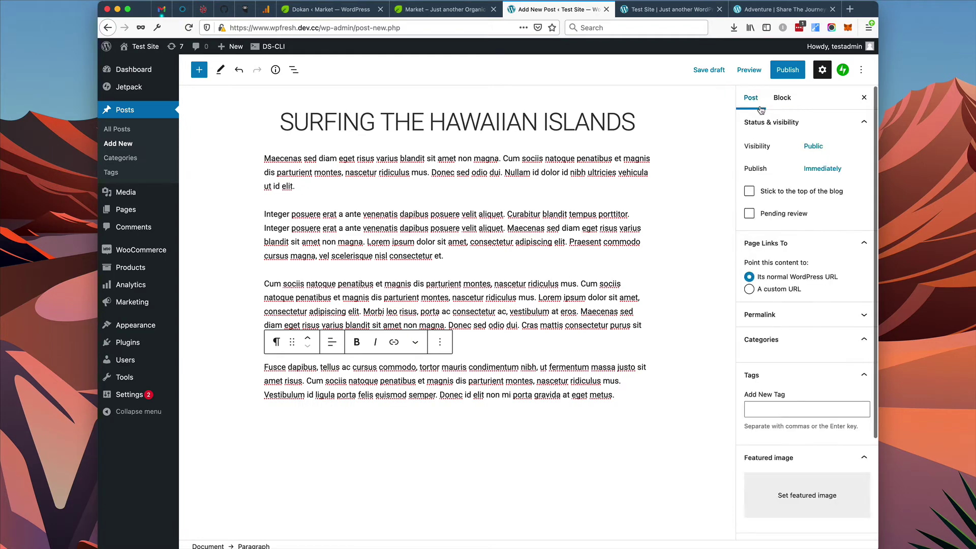
scroll(802, 457, "down", 3)
left_click(801, 469)
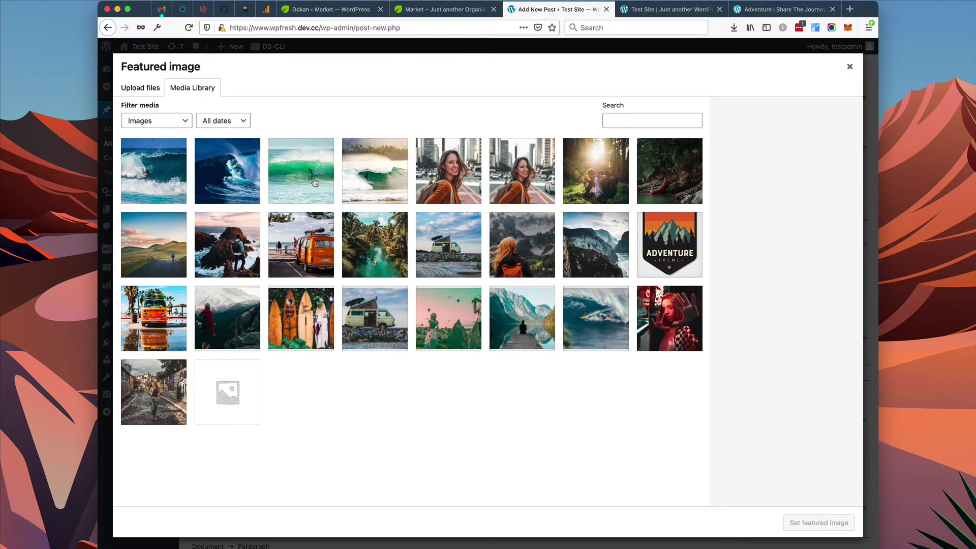
left_click(577, 317)
left_click(826, 529)
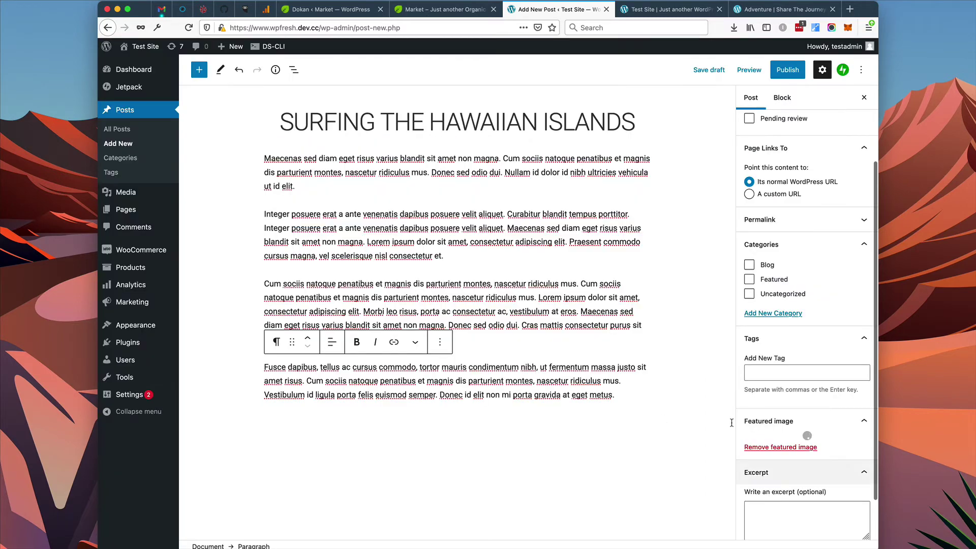
Step: Assign the Surfing The Hawaiian Islands post to the Blog and Featured categories and add the tag slider
left_click(749, 264)
left_click(749, 279)
left_click(794, 373)
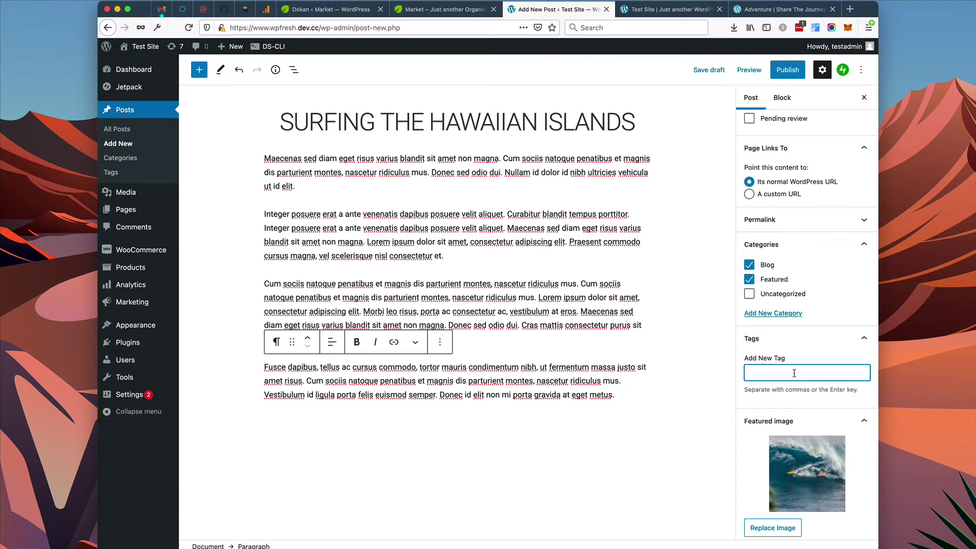
type("slider")
key("Return")
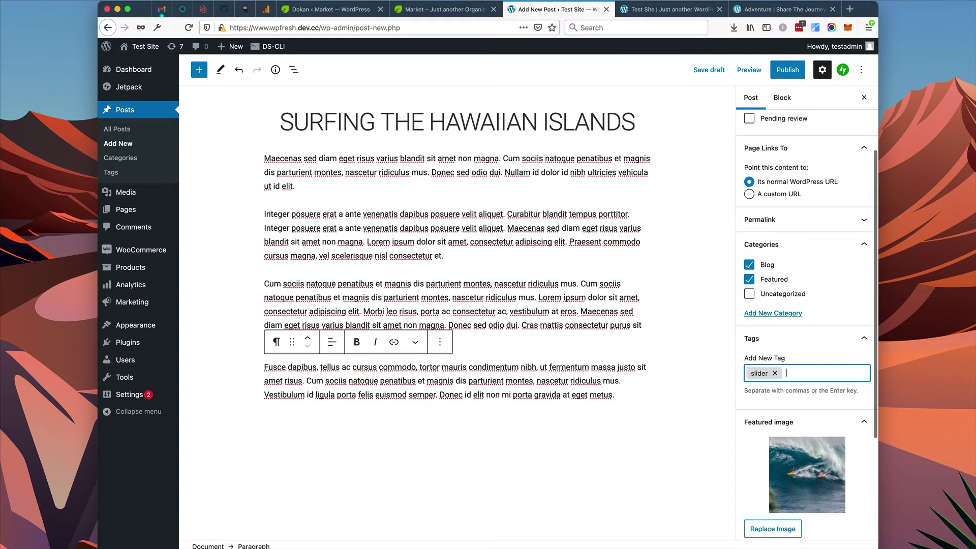
Step: Publish the Surfing The Hawaiian Islands post
left_click(782, 65)
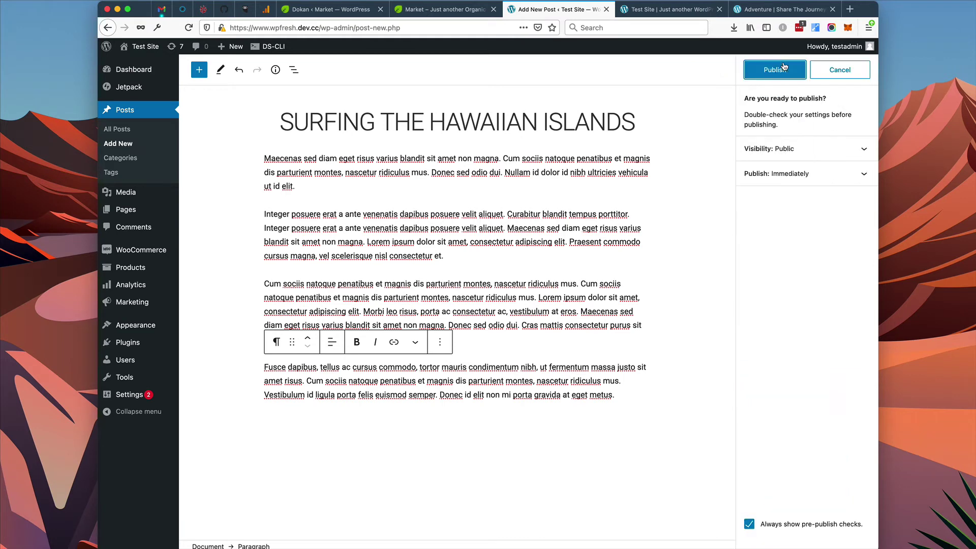
left_click(776, 69)
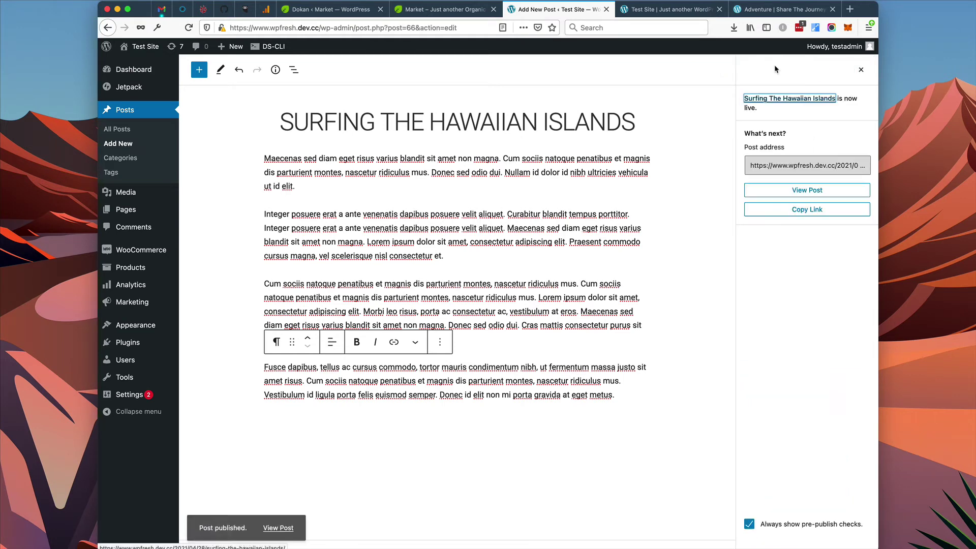
Step: Create another post titled Backpacking The Grand Canyon and fill its body with the same Lorem Ipsum paragraphs
left_click(118, 145)
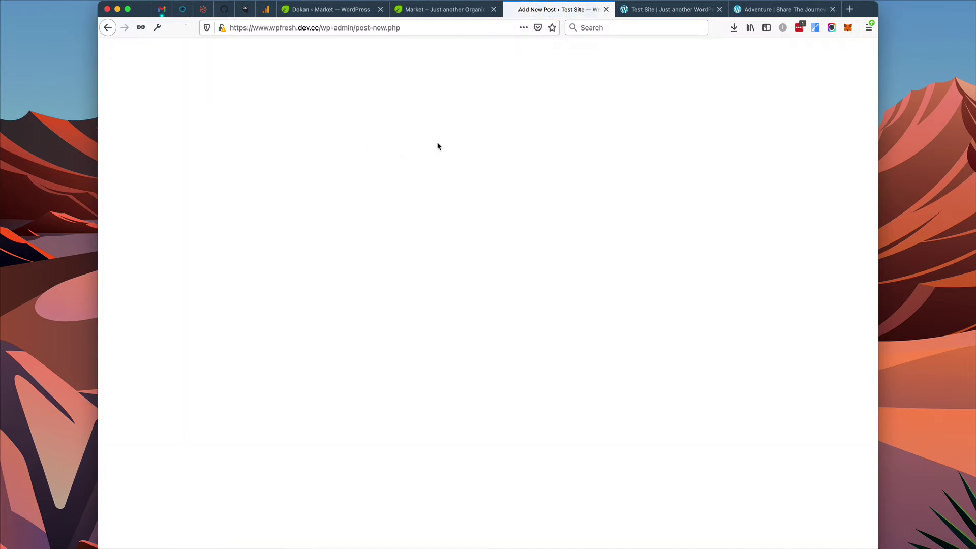
type("BA")
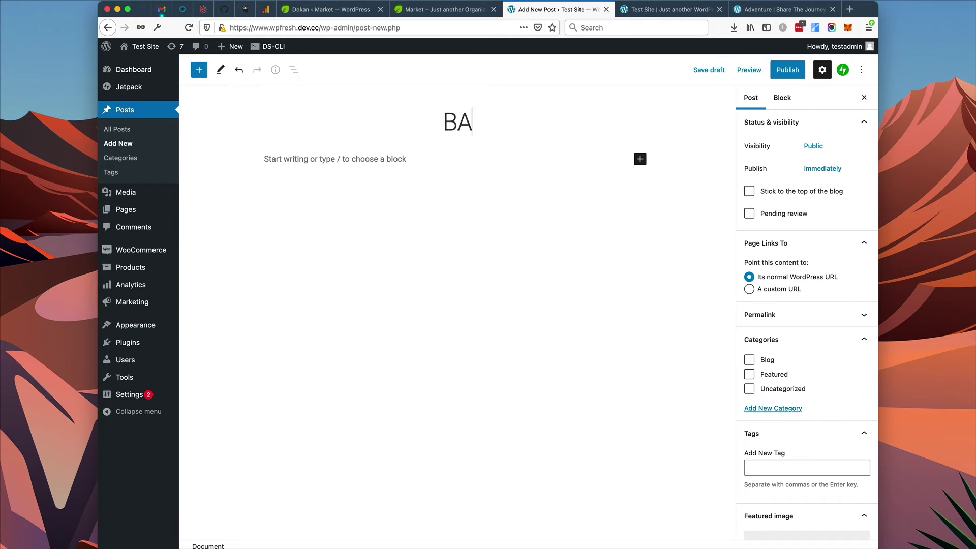
type("CKPACKING ")
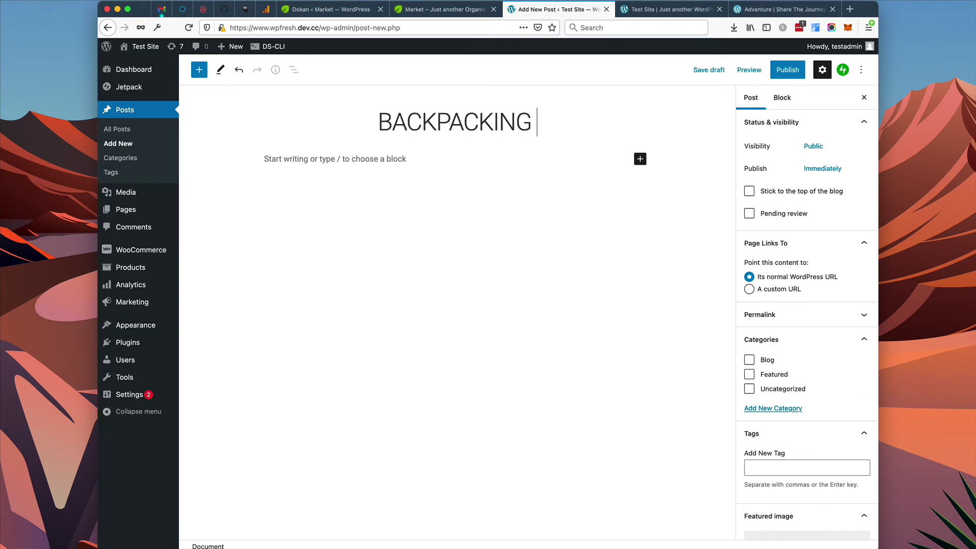
type("THE GRA")
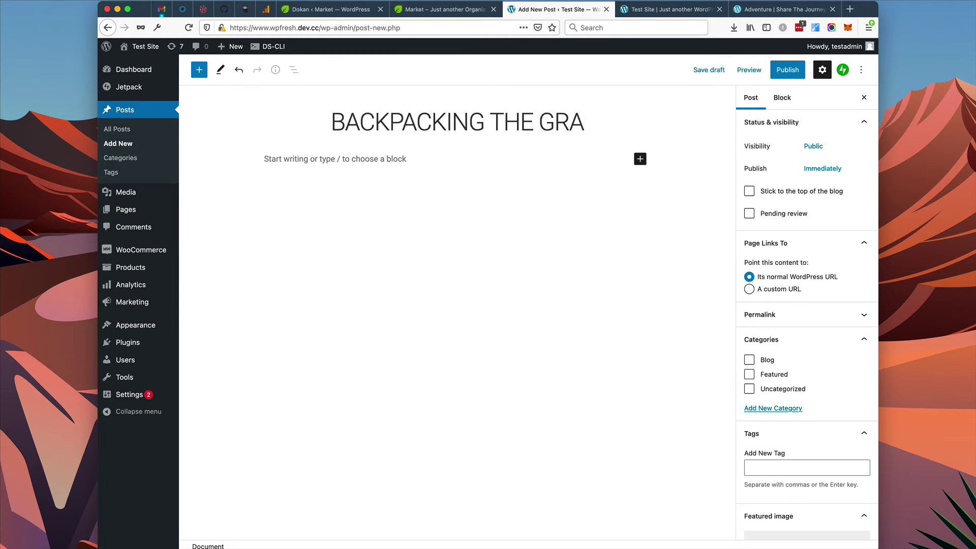
type("ND CANYON")
key("Return")
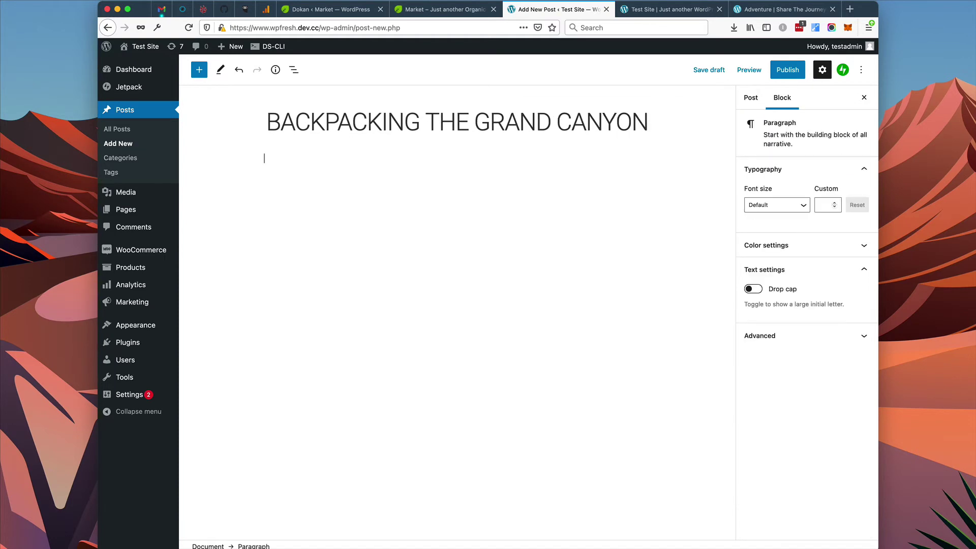
key("super+v")
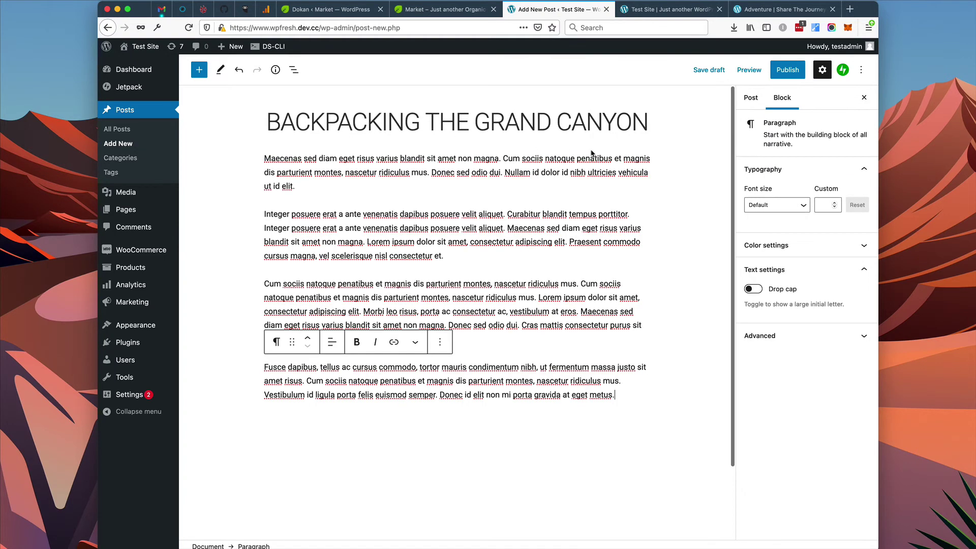
Step: Set the rocky coastal cliffs photo adventure-page-02.jpg as the featured image of the Grand Canyon post
left_click(751, 98)
scroll(815, 366, "down", 5)
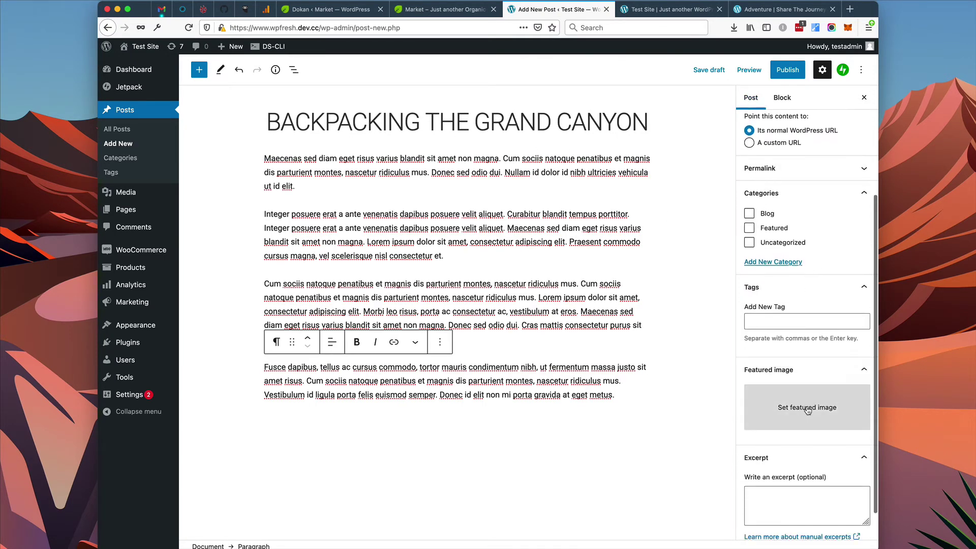
left_click(807, 408)
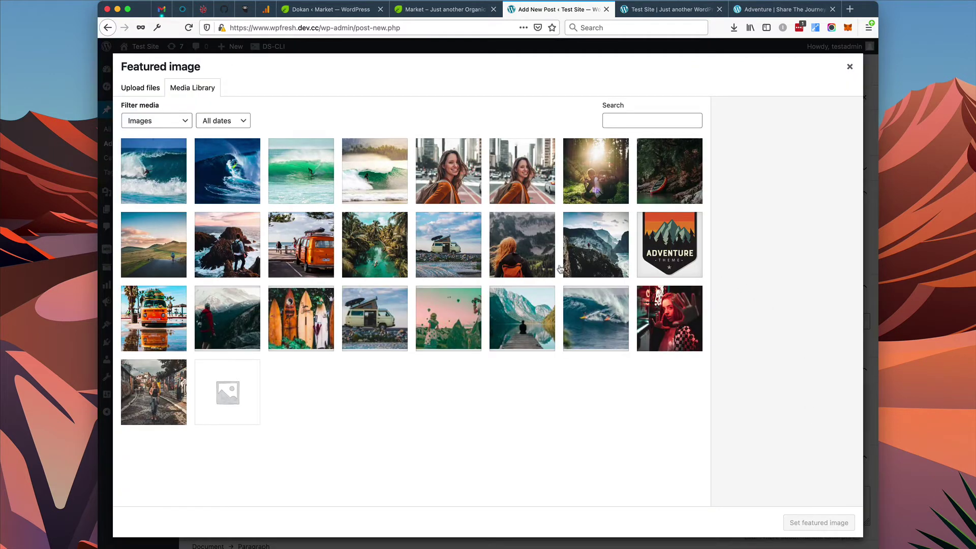
left_click(562, 261)
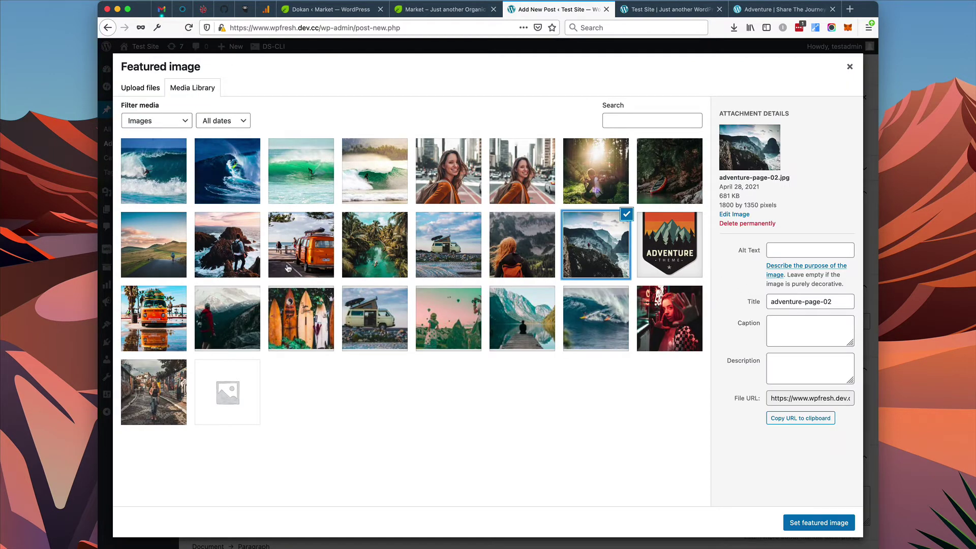
left_click(254, 250)
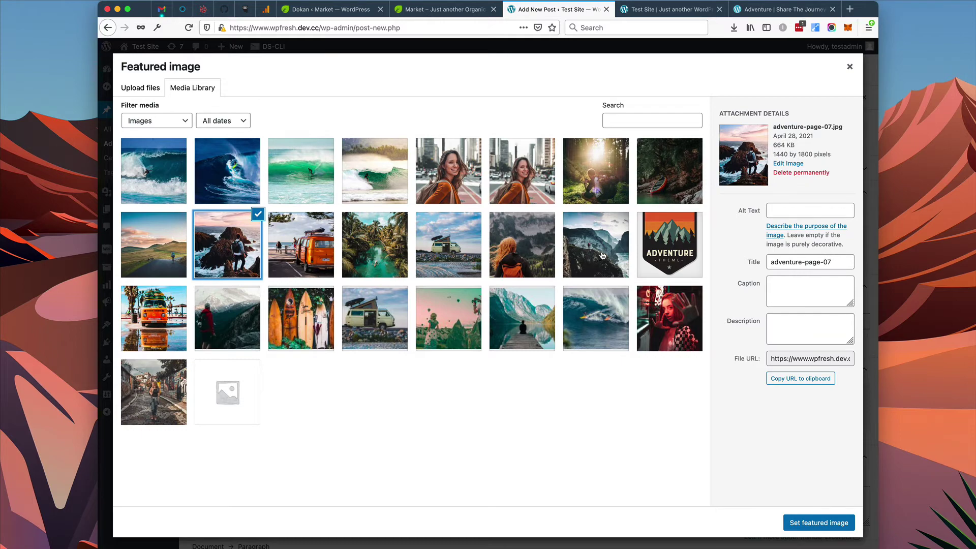
left_click(812, 522)
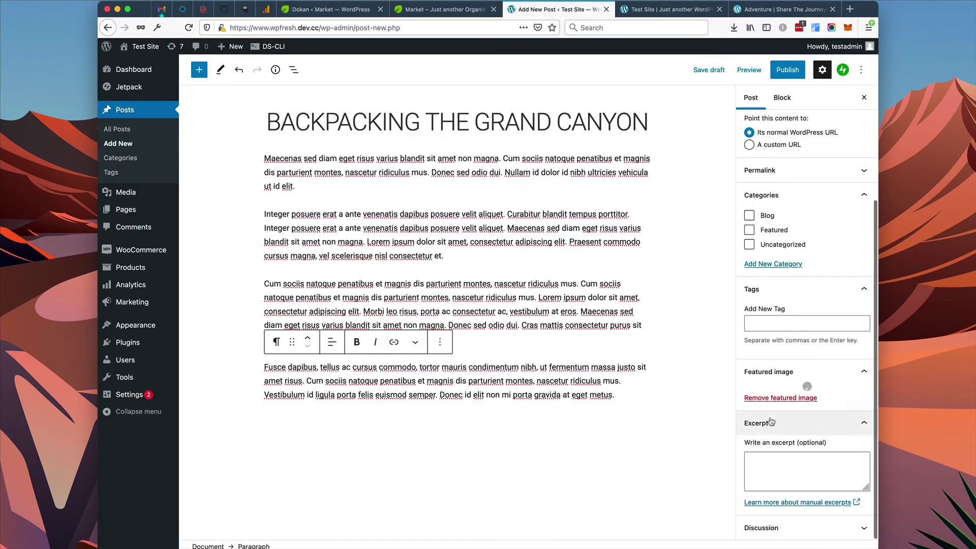
Step: Assign the Backpacking The Grand Canyon post to the Blog and Featured categories and publish it
left_click(749, 215)
left_click(749, 230)
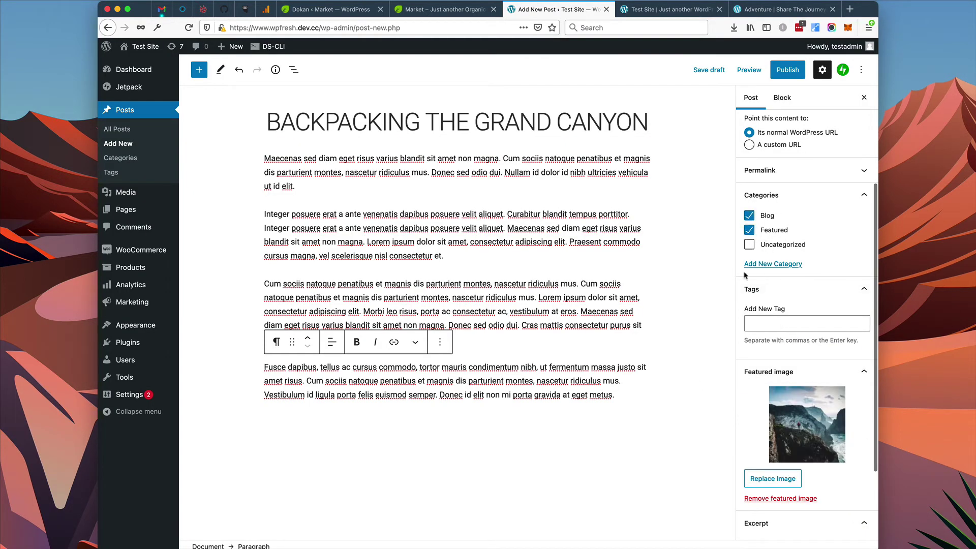
left_click(787, 70)
left_click(784, 71)
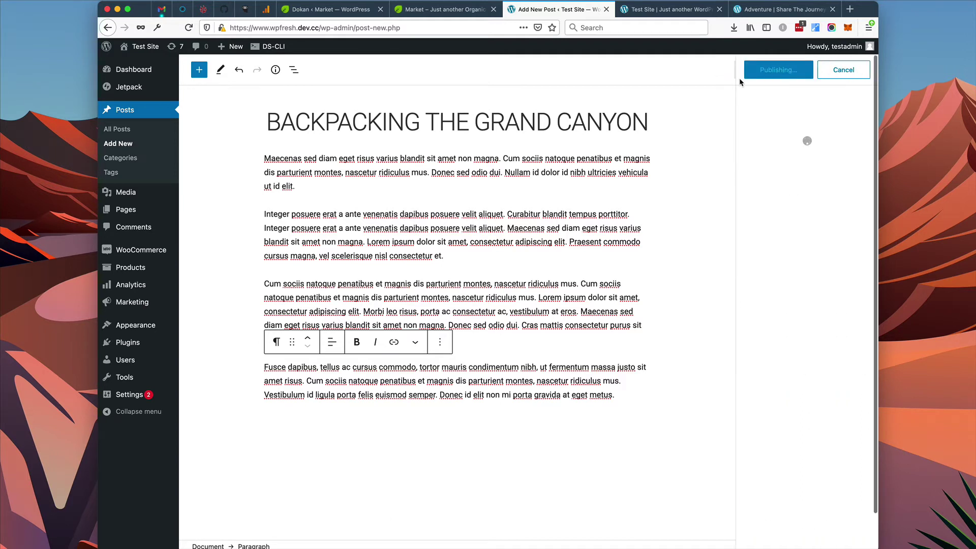
Step: Create another post titled What I Learned Traveling and fill its body with the same Lorem Ipsum paragraphs
left_click(133, 145)
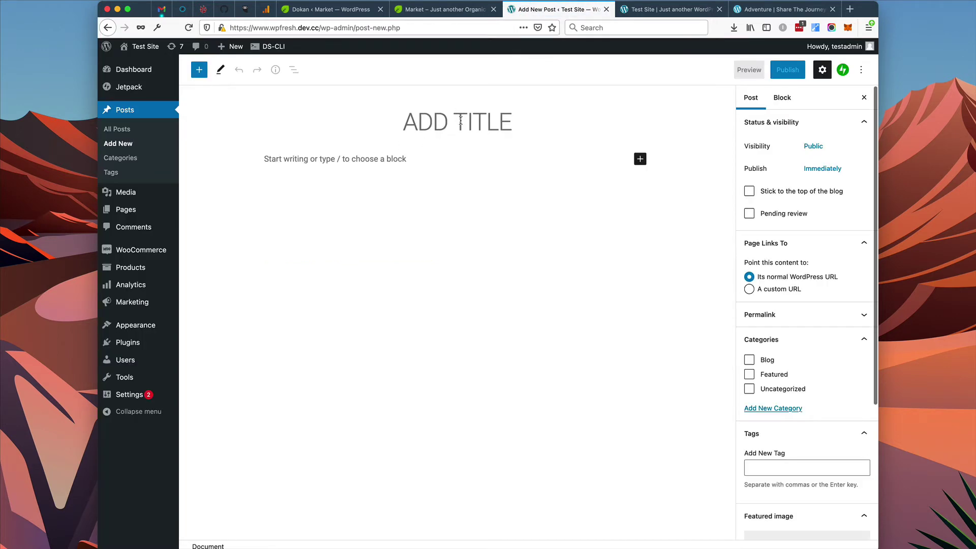
type("WHAT I LE")
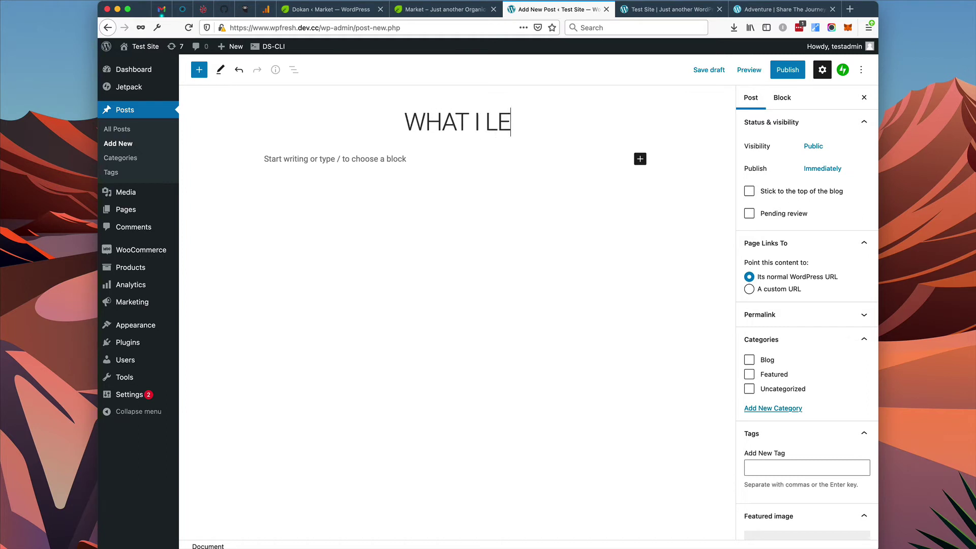
type("ARNED TRAV")
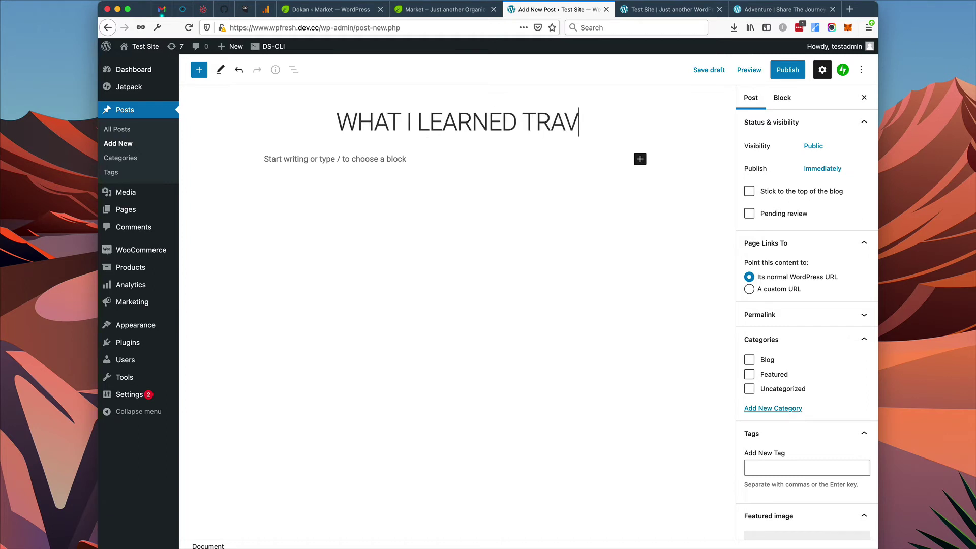
type("ELING")
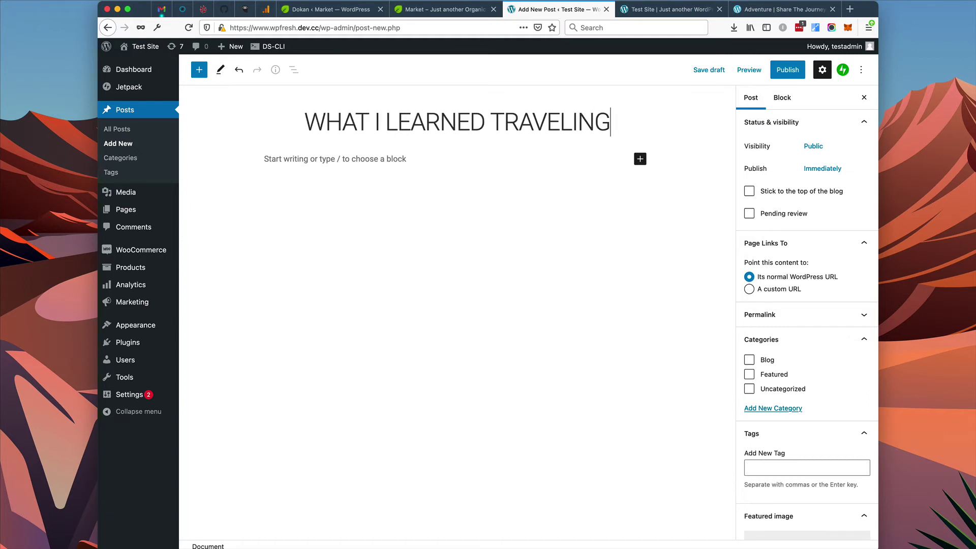
left_click(375, 158)
key("super+v")
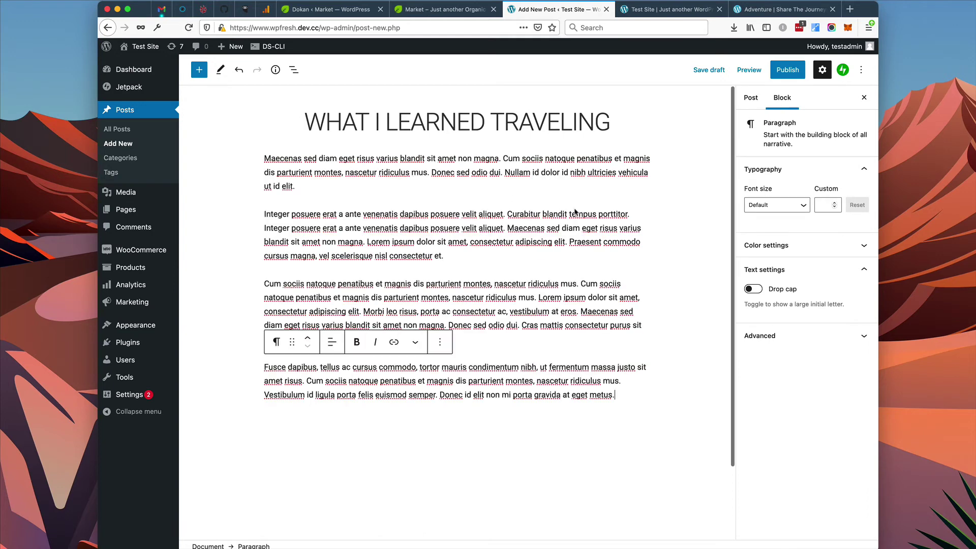
Step: Set the hot-air balloon photo adventure-banner-03.jpg from the media library as the featured image of the What I Learned Traveling post
left_click(751, 102)
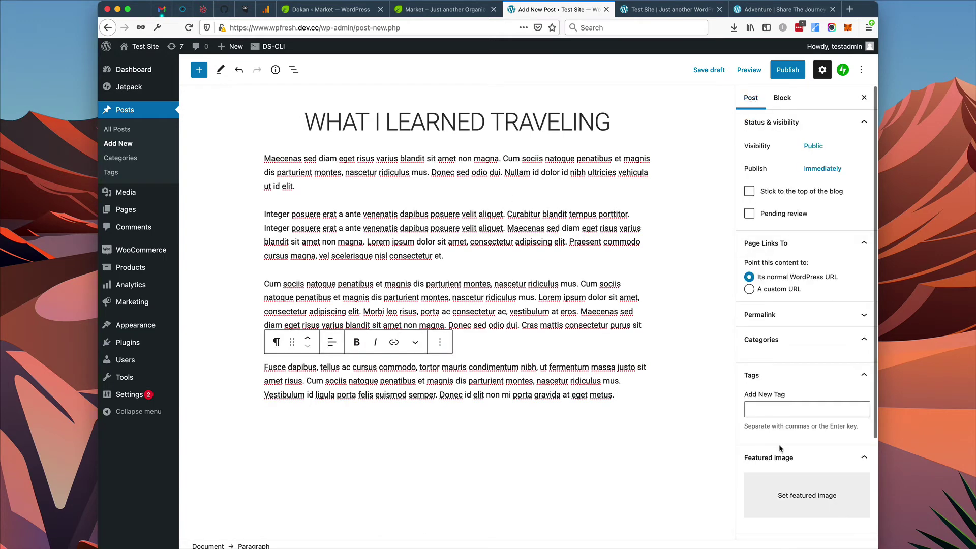
left_click(799, 517)
scroll(801, 494, "down", 3)
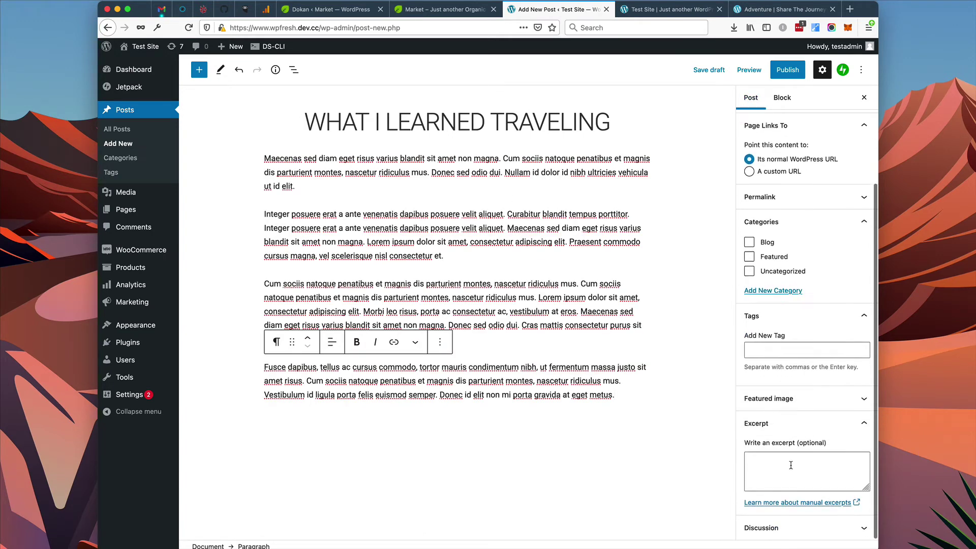
left_click(777, 401)
left_click(791, 440)
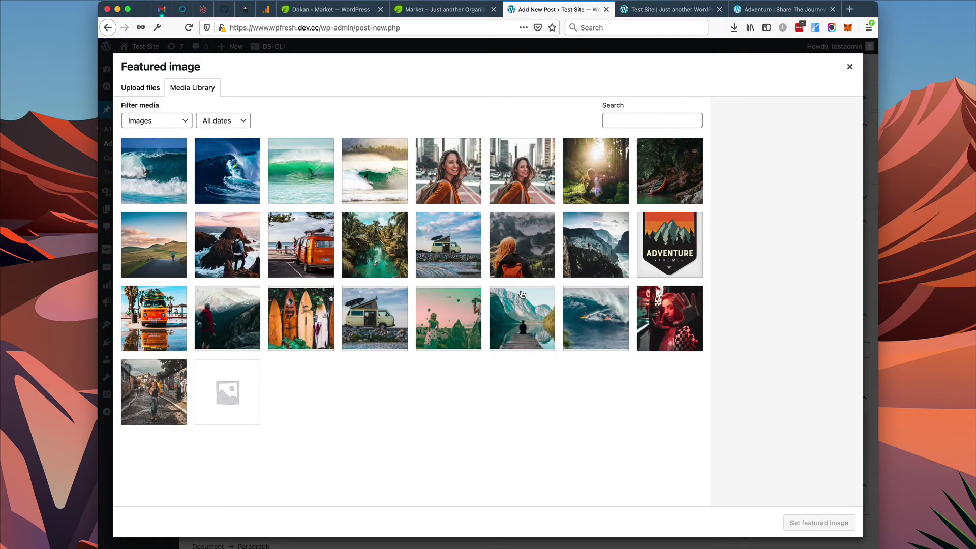
left_click(458, 325)
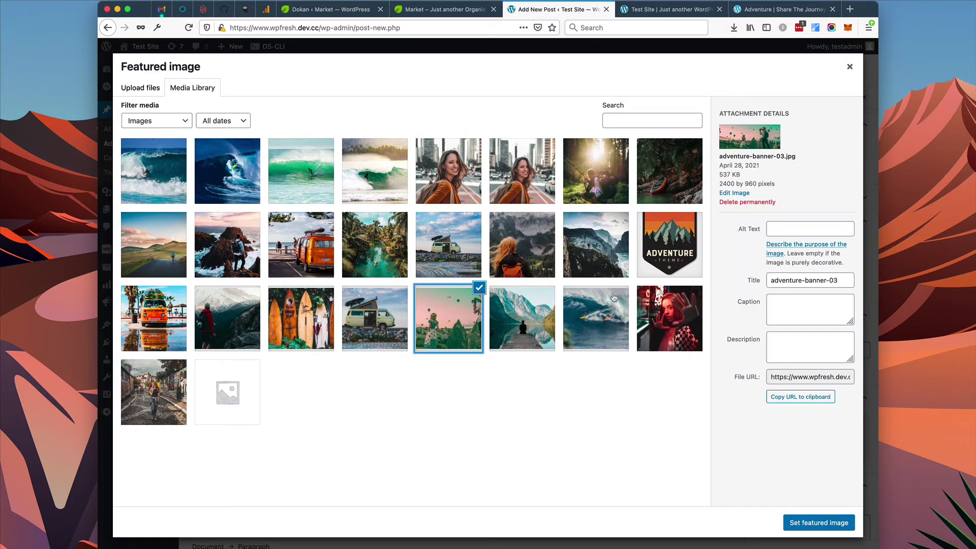
left_click(796, 524)
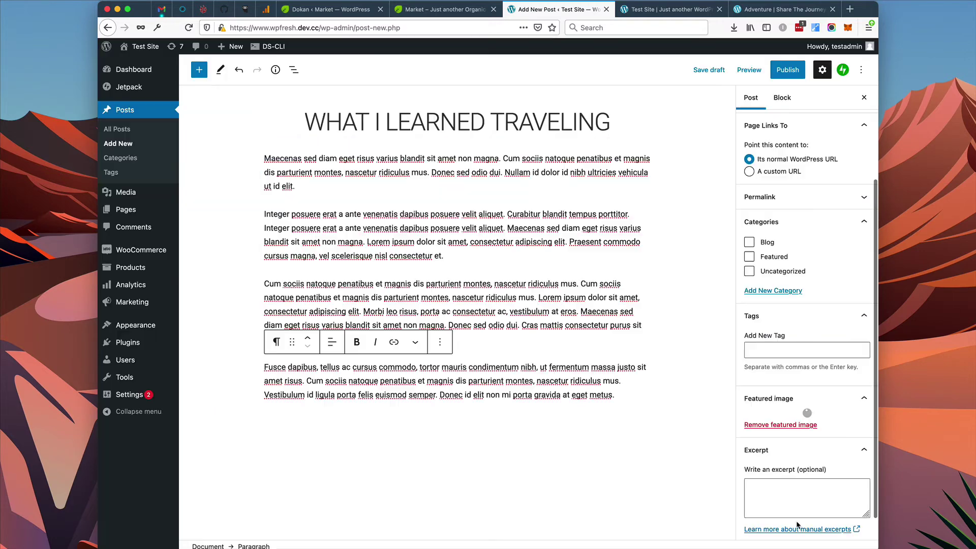
Step: Assign the What I Learned Traveling post to the Blog and Featured categories and add the tag slider
left_click(749, 242)
left_click(749, 257)
left_click(777, 350)
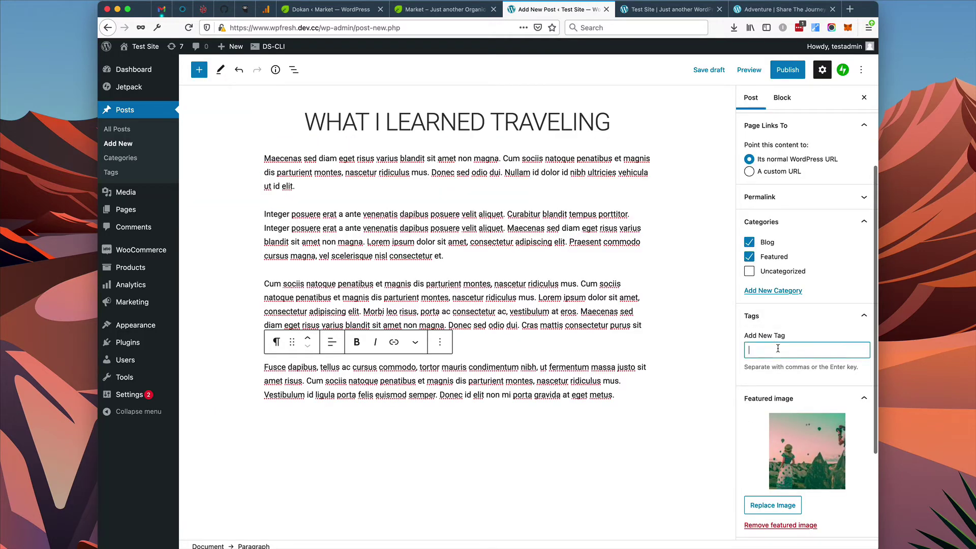
type("slider")
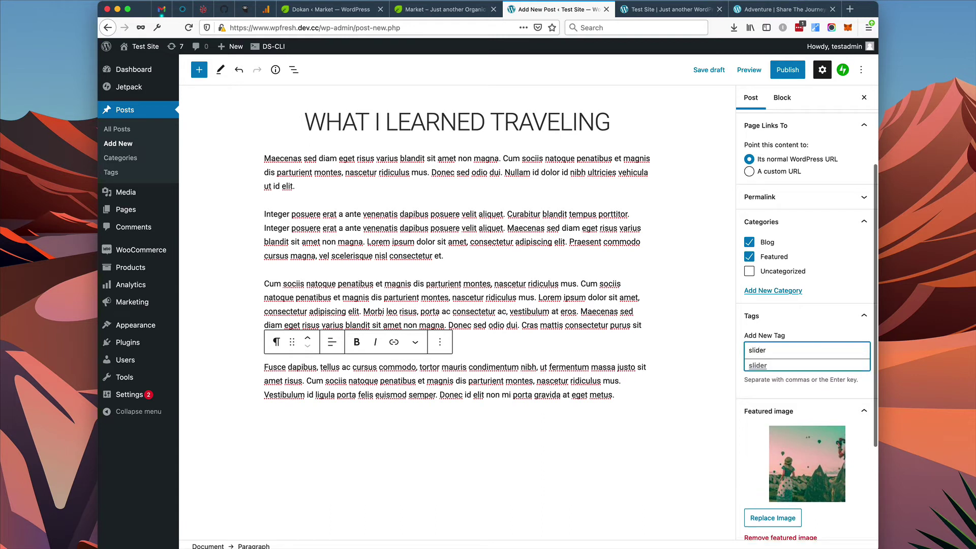
key("Return")
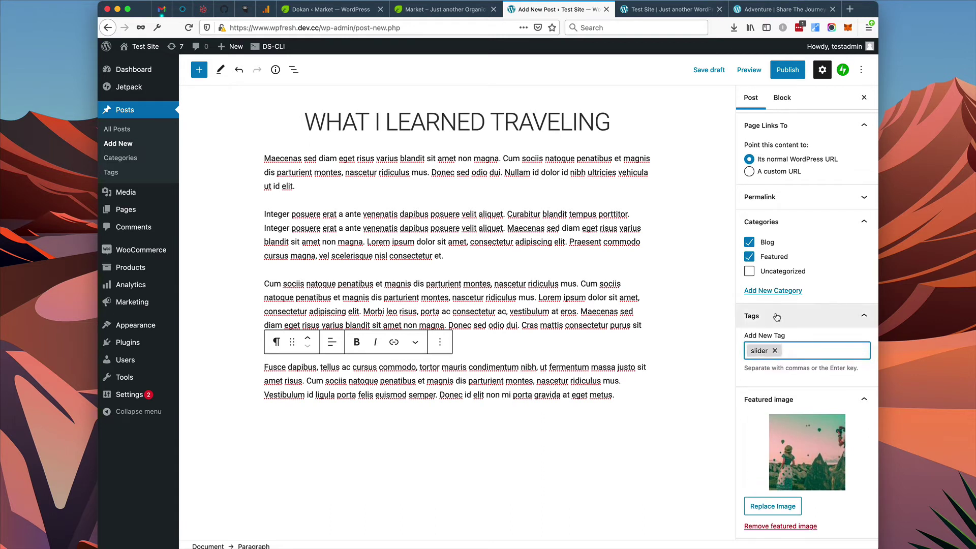
Step: Compare the post's excerpt field with the text under the slide titles on the Adventure demo's homepage slider
scroll(783, 328, "down", 3)
scroll(778, 341, "down", 2)
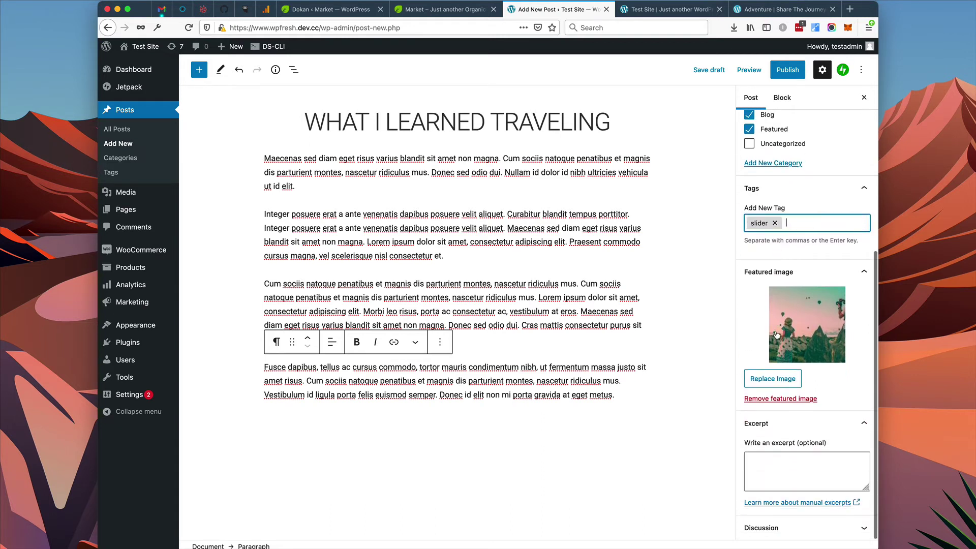
left_click(784, 474)
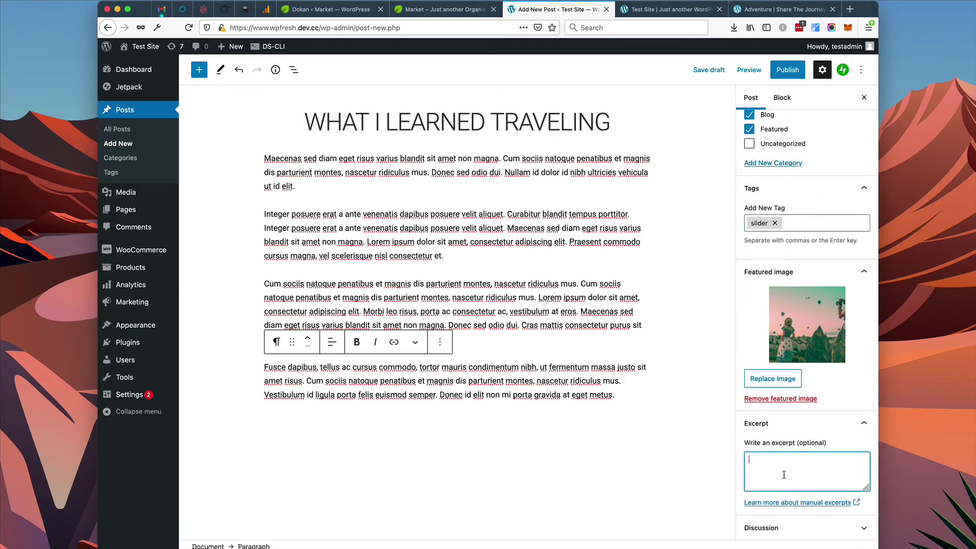
left_click(780, 9)
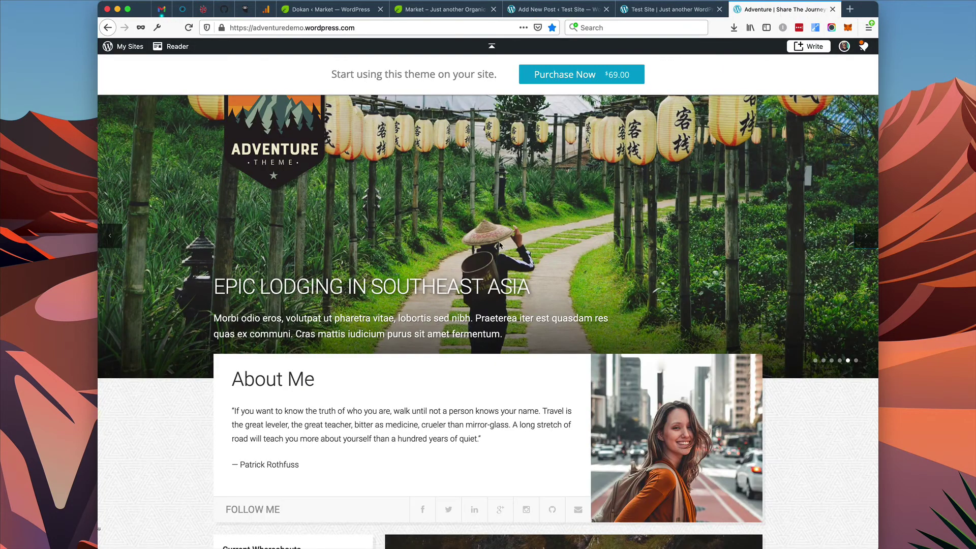
left_click_drag(252, 319, 504, 335)
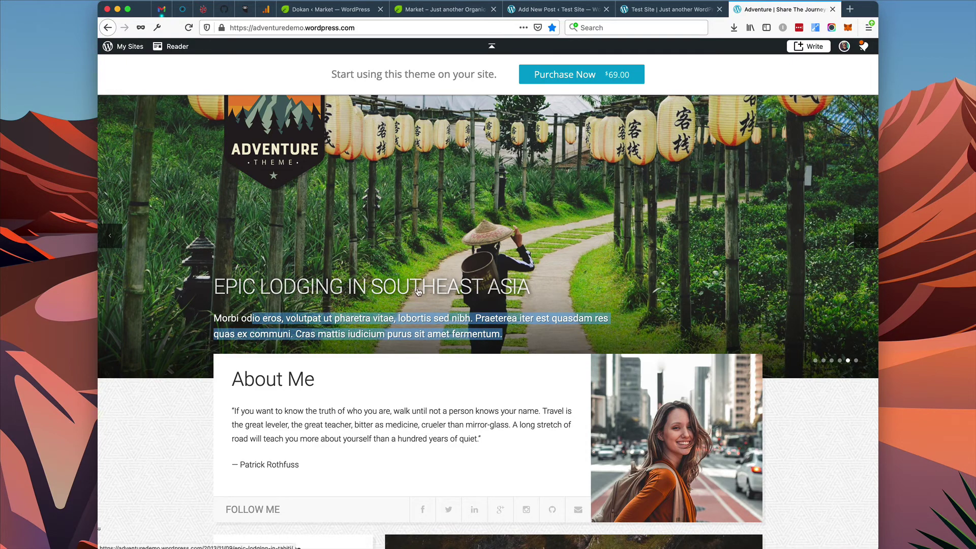
scroll(393, 323, "up", 1)
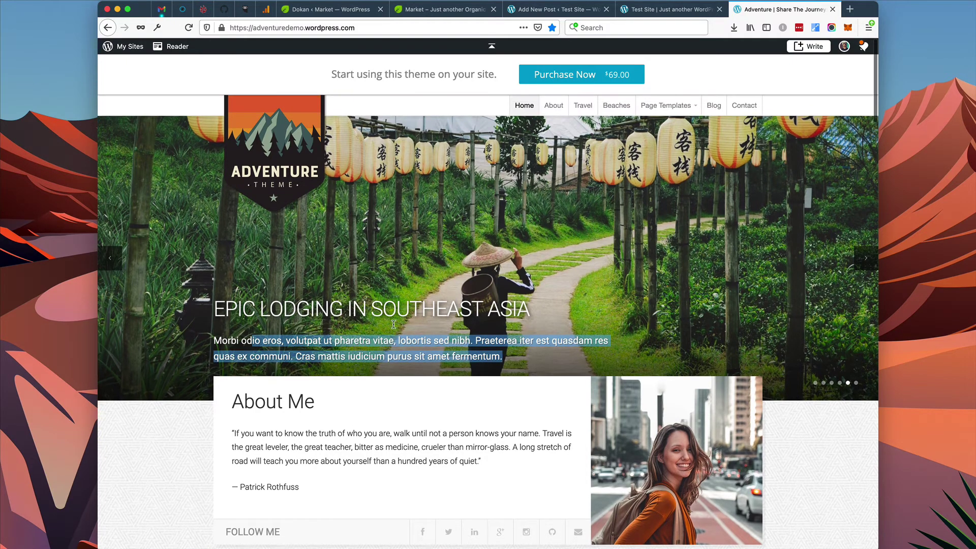
left_click(865, 260)
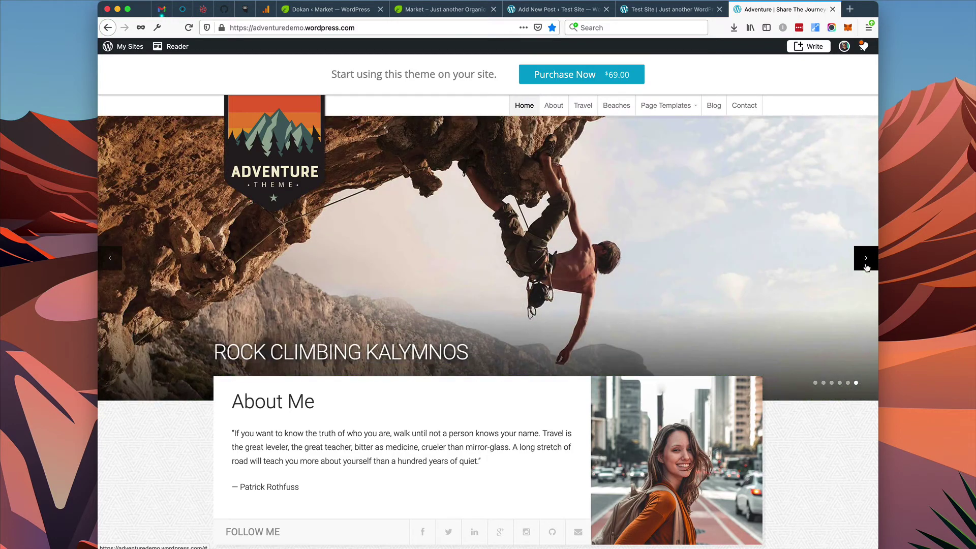
left_click(866, 265)
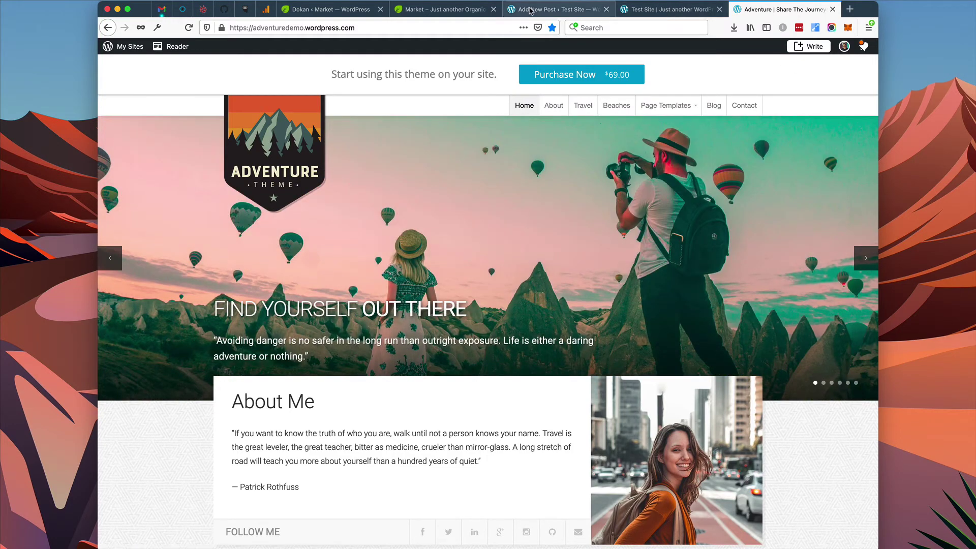
Step: Fill the traveling post's excerpt with placeholder Lorem Ipsum text ending in "Praesent commodo cursus magna, vel scelerisque nisl consectetur et."
left_click(531, 11)
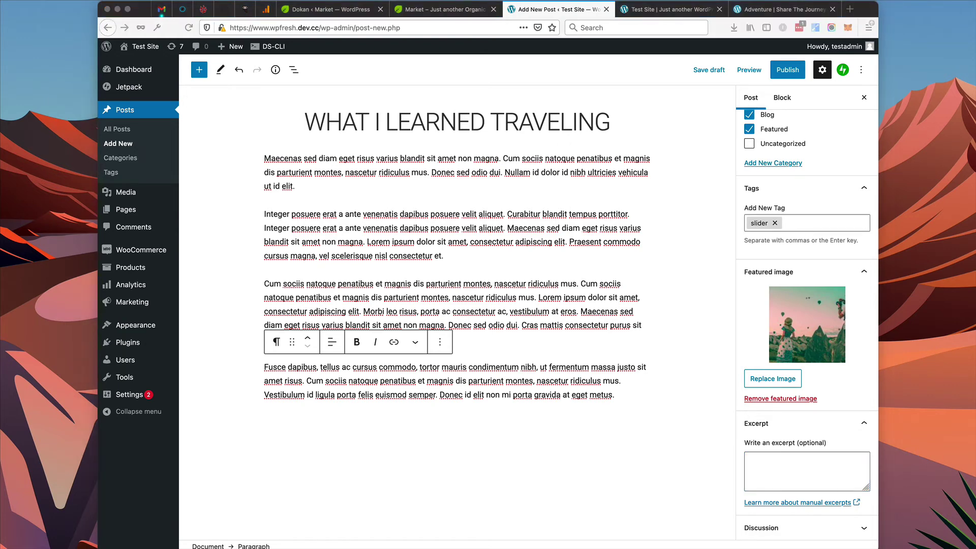
key("Escape")
left_click(793, 475)
key("super+v")
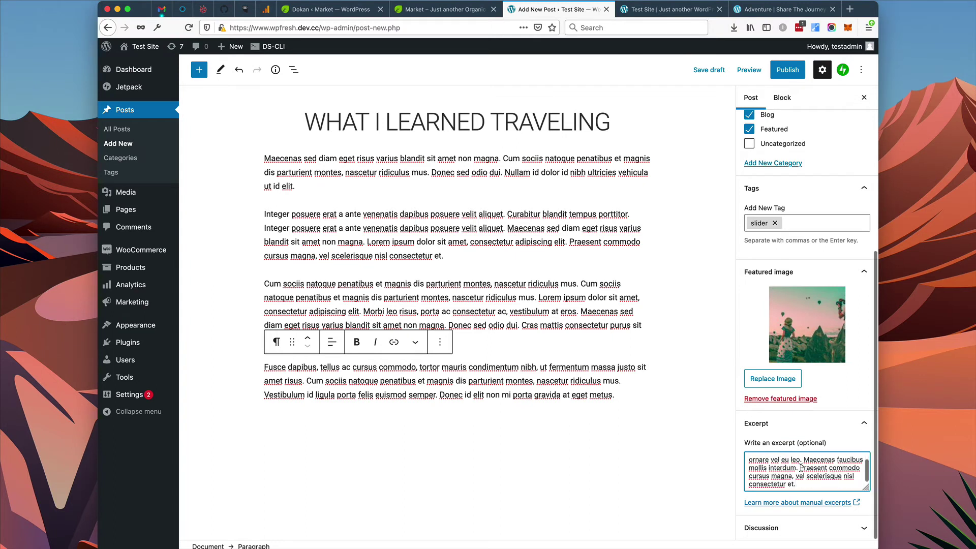
Step: Remove the excerpt's last sentence, beginning "Praesent commodo", and publish the What I Learned Traveling post
left_click_drag(801, 467, 828, 489)
key("BackSpace")
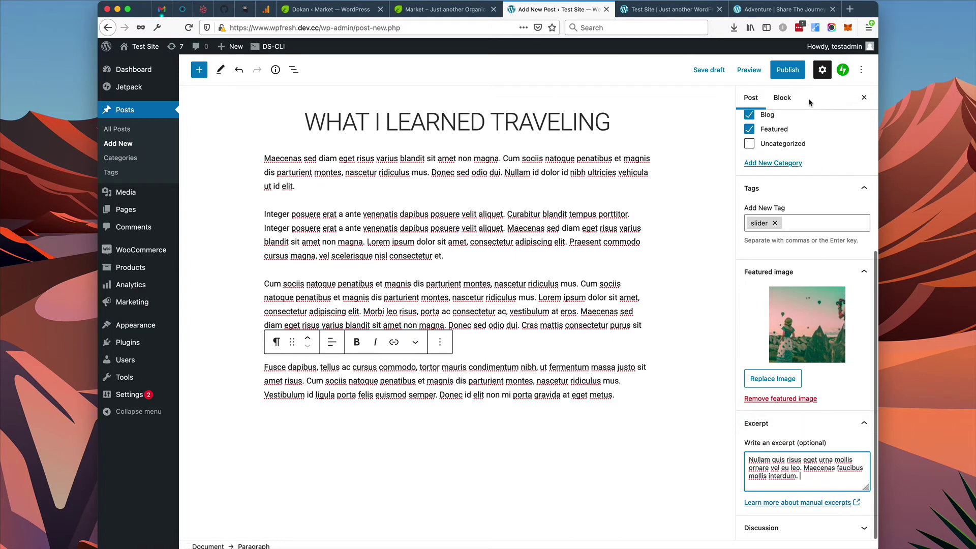
left_click(787, 70)
left_click(781, 72)
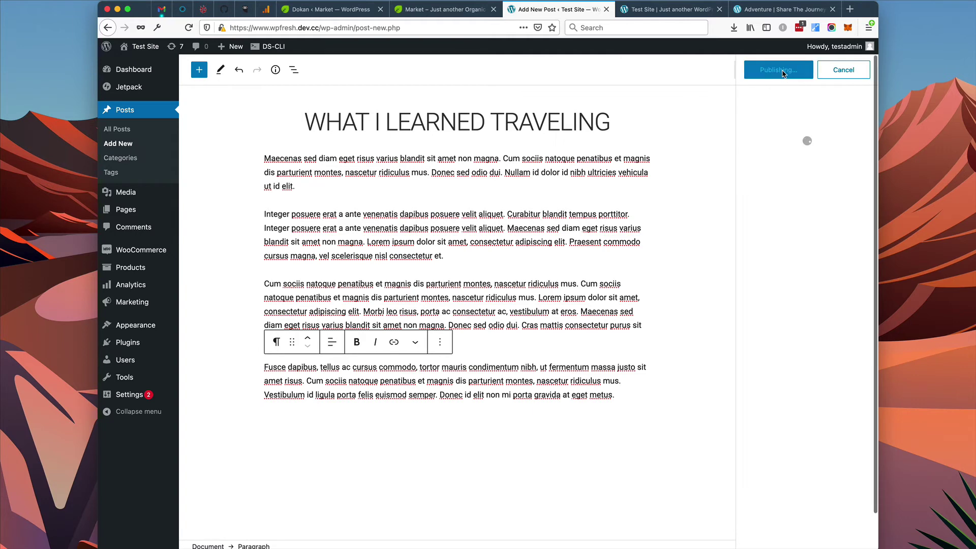
Step: Reload the test site's homepage to check its current look, and return to the post editor
left_click(685, 13)
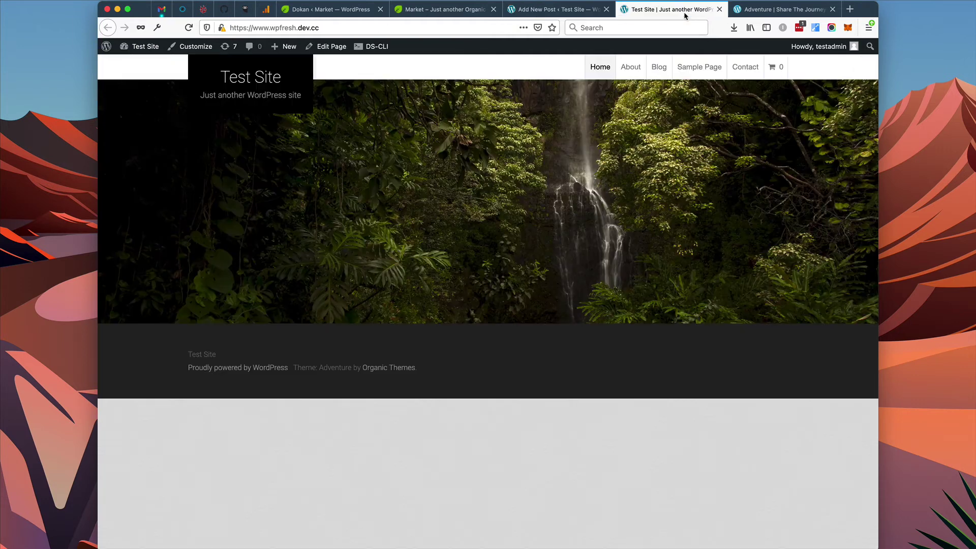
left_click(188, 29)
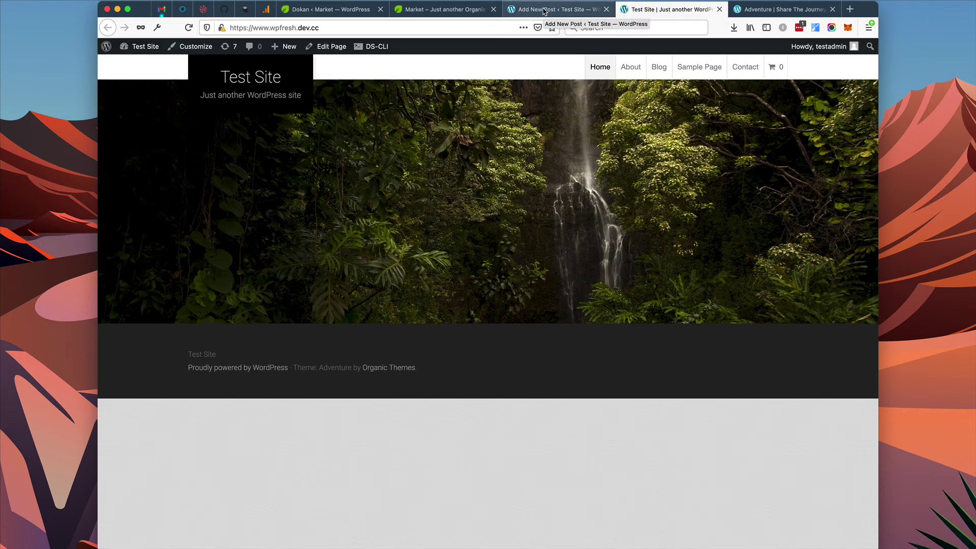
left_click(543, 9)
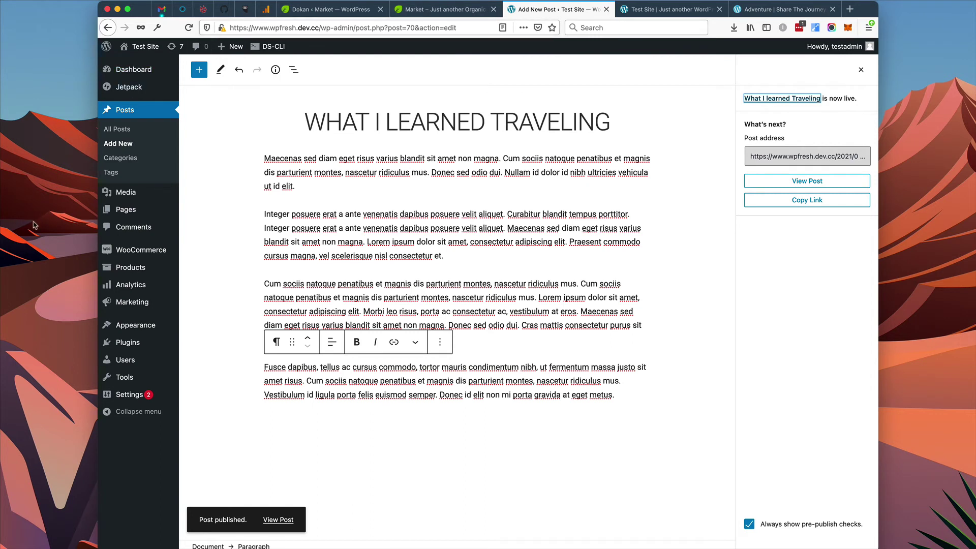
Step: Open the Customizer's Theme settings and set the Home Featured Page to About
mouse_move(147, 325)
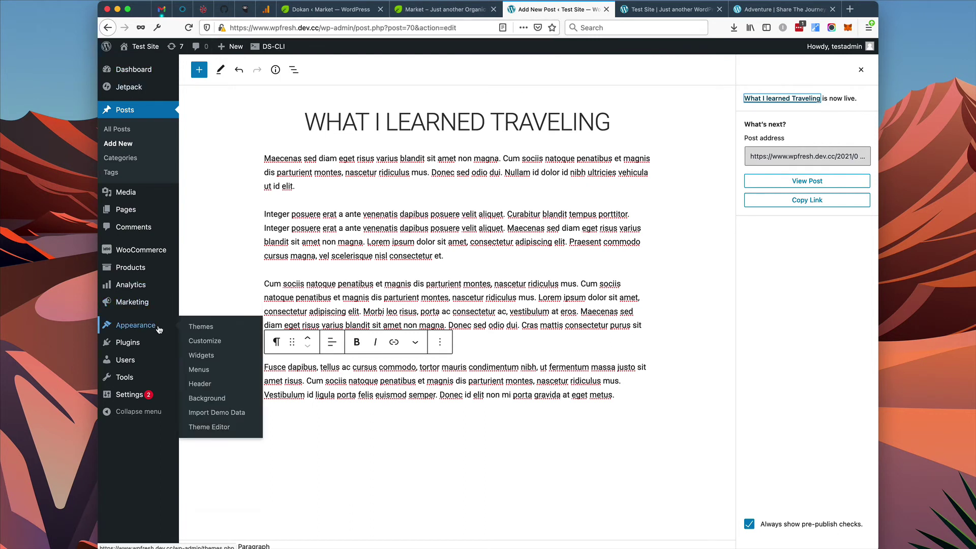
left_click(199, 341)
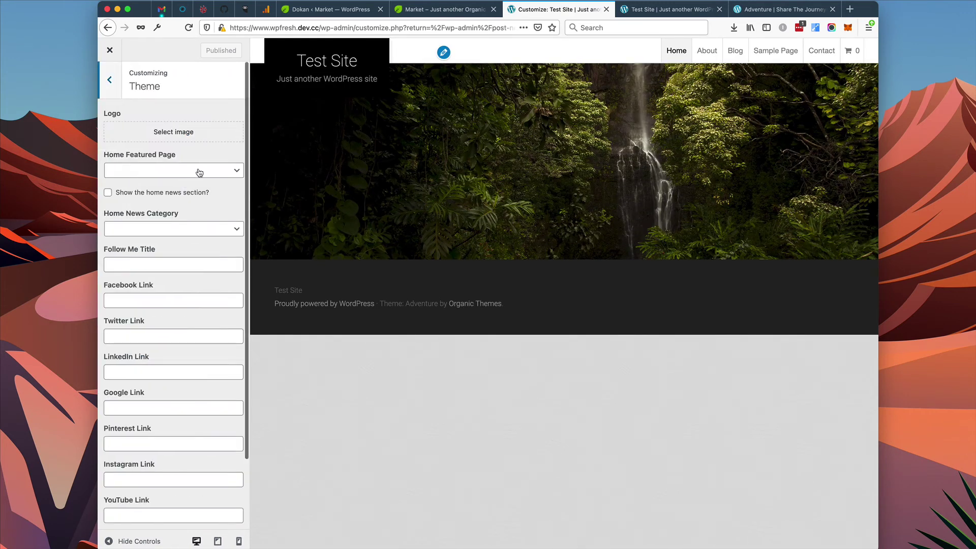
left_click(199, 171)
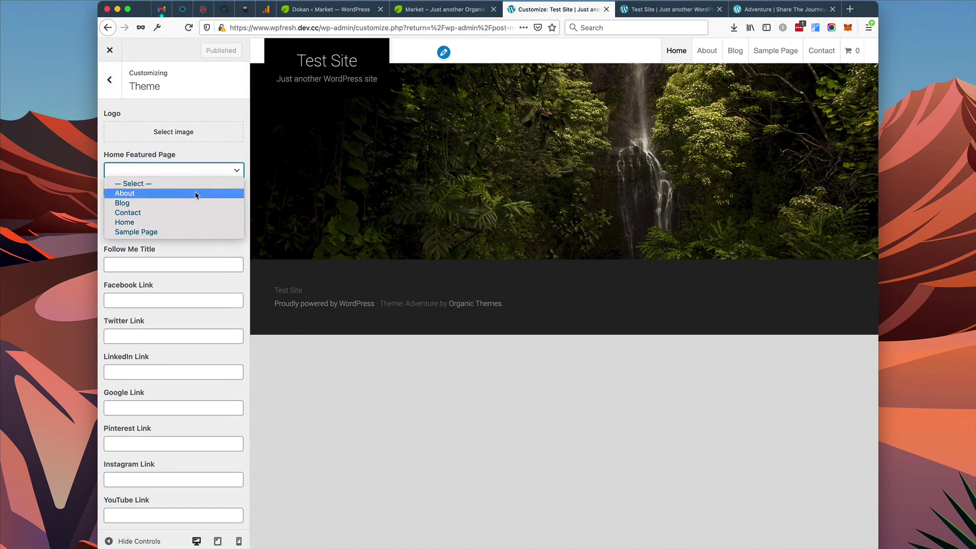
left_click(196, 193)
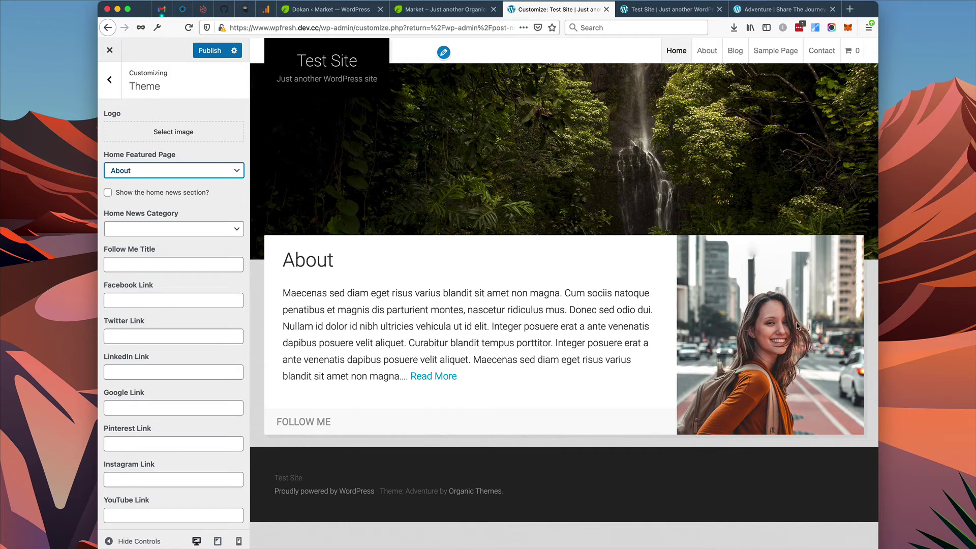
Step: Set adventure-logo-04.png from the media library as the site logo
left_click(172, 132)
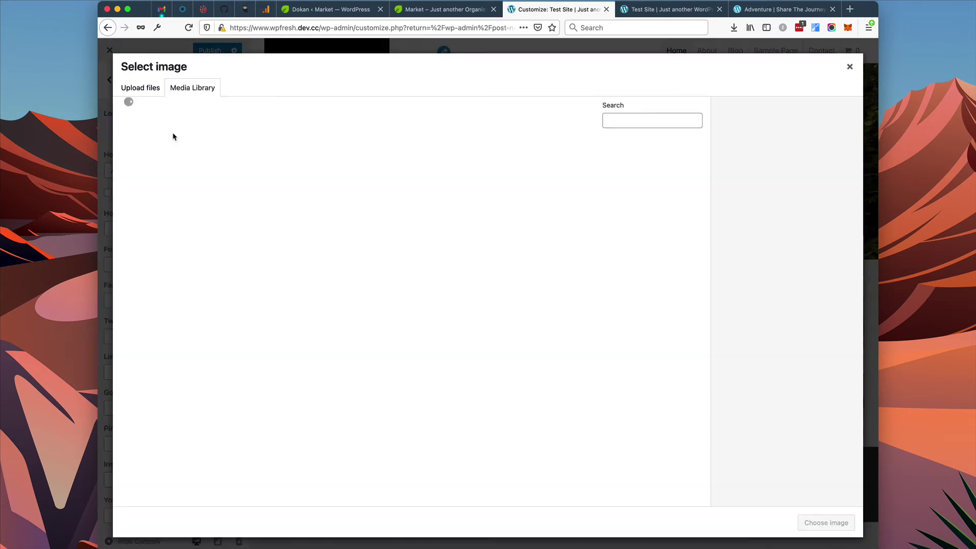
left_click(673, 235)
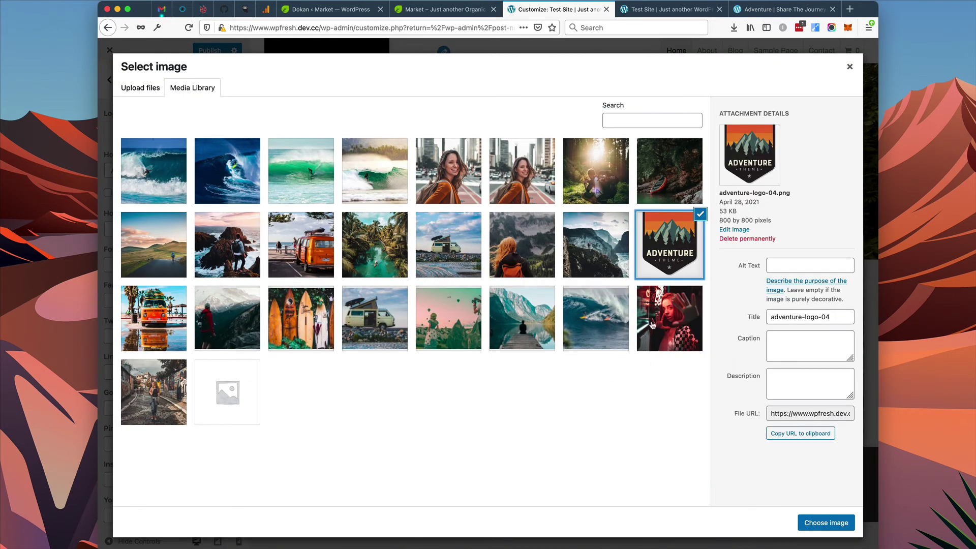
left_click(826, 524)
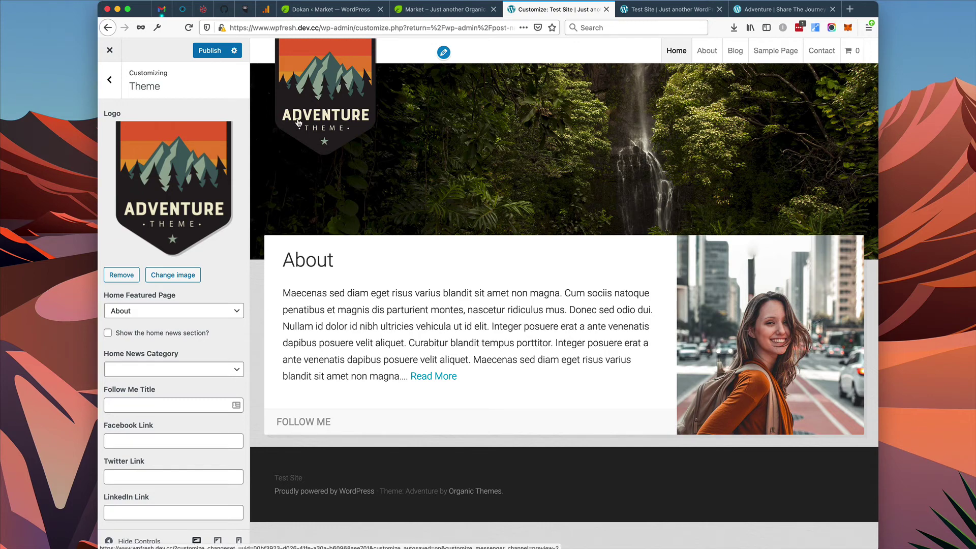
Step: Set the Home News Category to Blog in the Theme settings
scroll(196, 311, "down", 3)
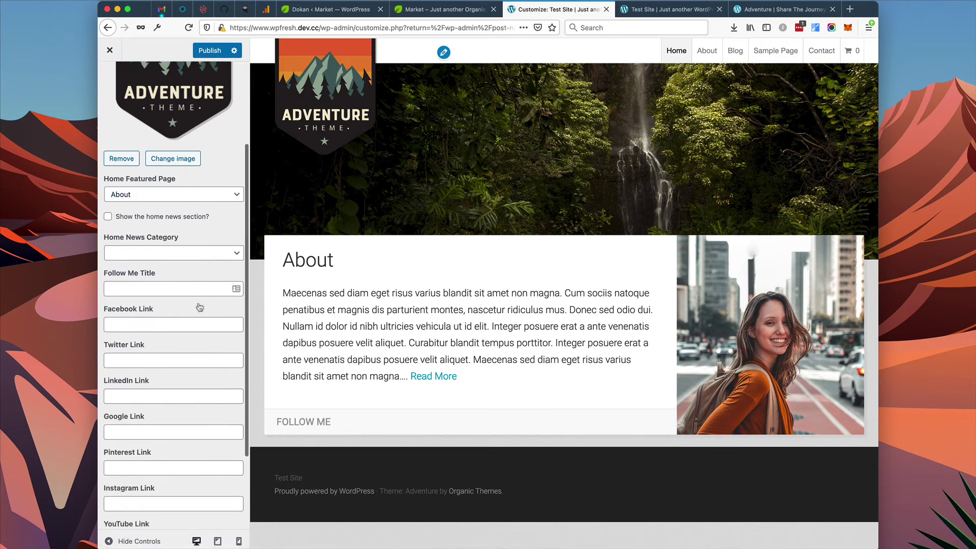
left_click(218, 252)
left_click(207, 287)
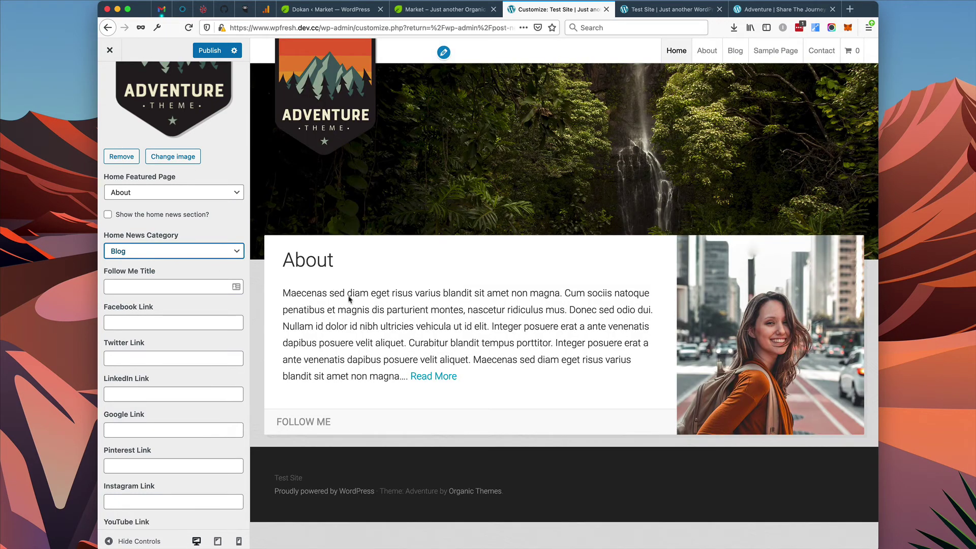
Step: Enter "#" as the placeholder for the Facebook, Twitter, LinkedIn, Google and Pinterest links
left_click(173, 287)
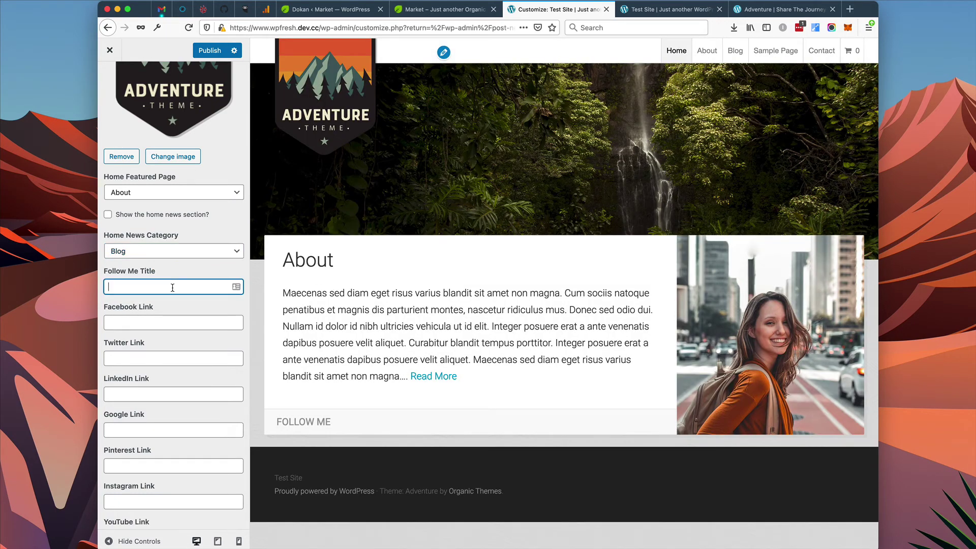
left_click(156, 324)
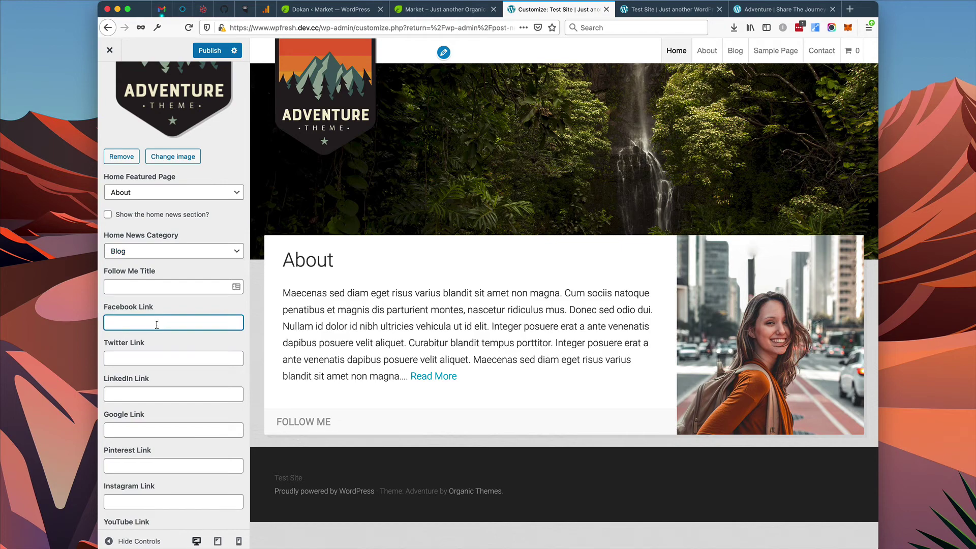
type("#")
left_click(153, 357)
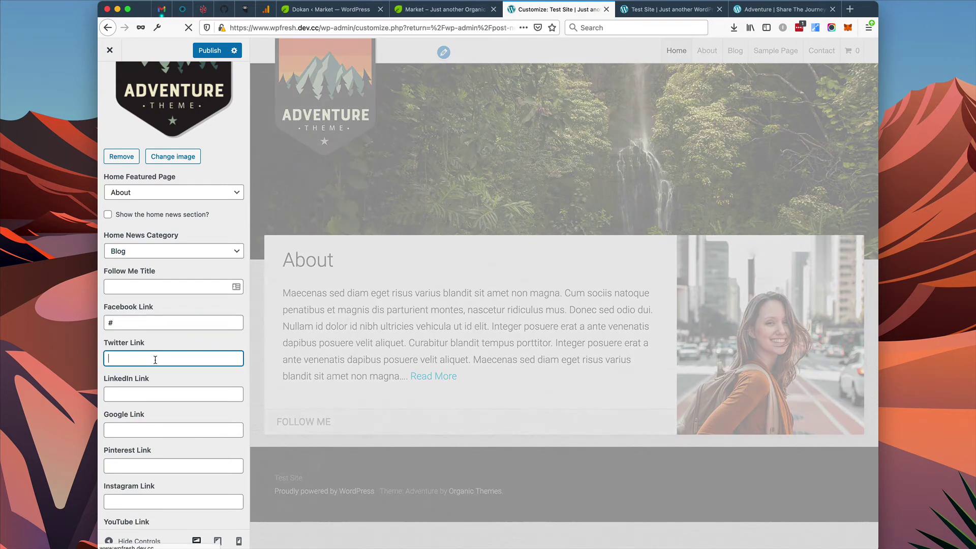
type("#")
left_click(154, 391)
type("#")
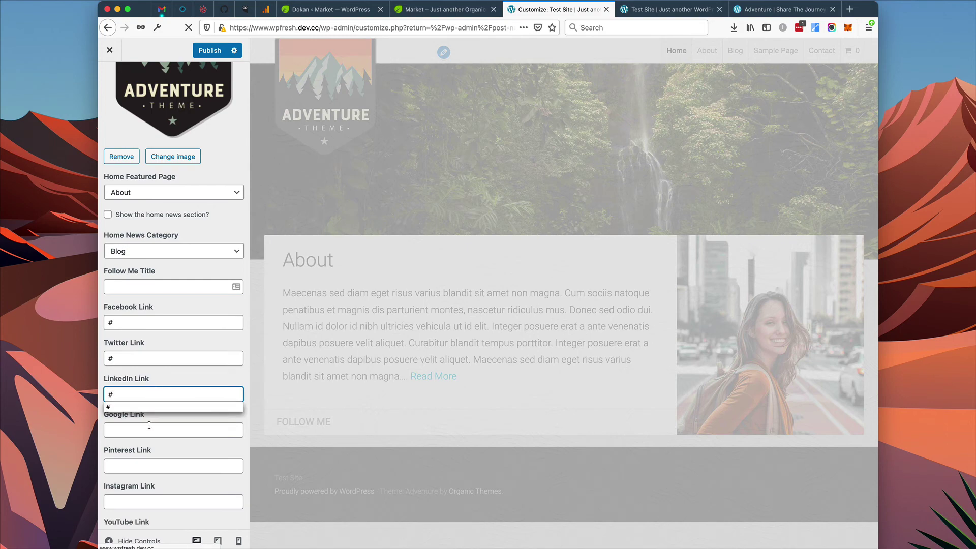
left_click(149, 429)
type("#")
left_click(158, 461)
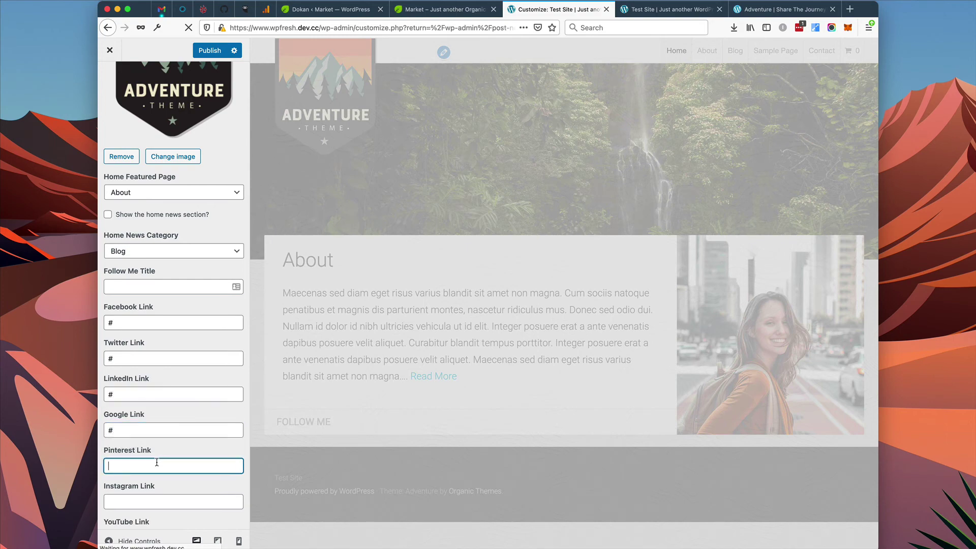
type("#")
left_click(170, 436)
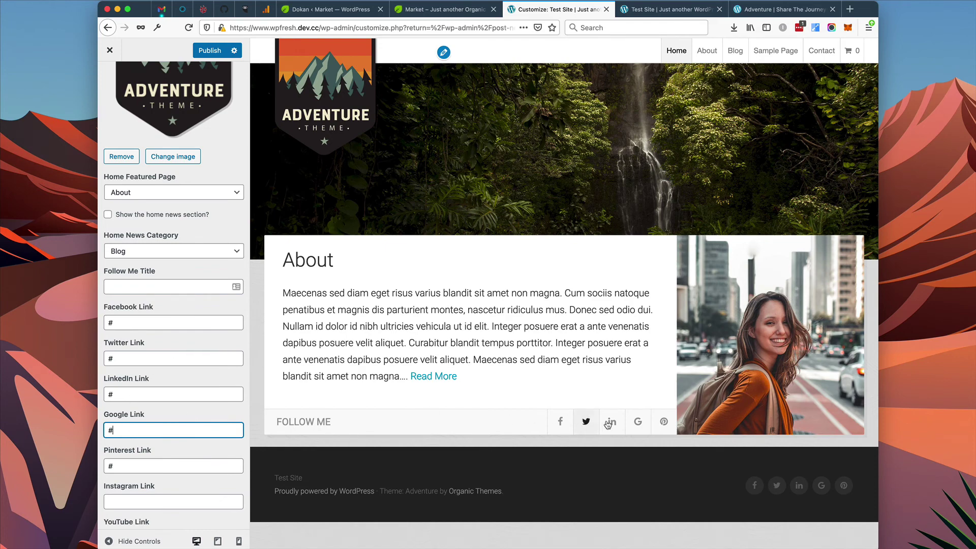
Step: Enable the home news section in the Customizer's Theme settings
left_click(203, 52)
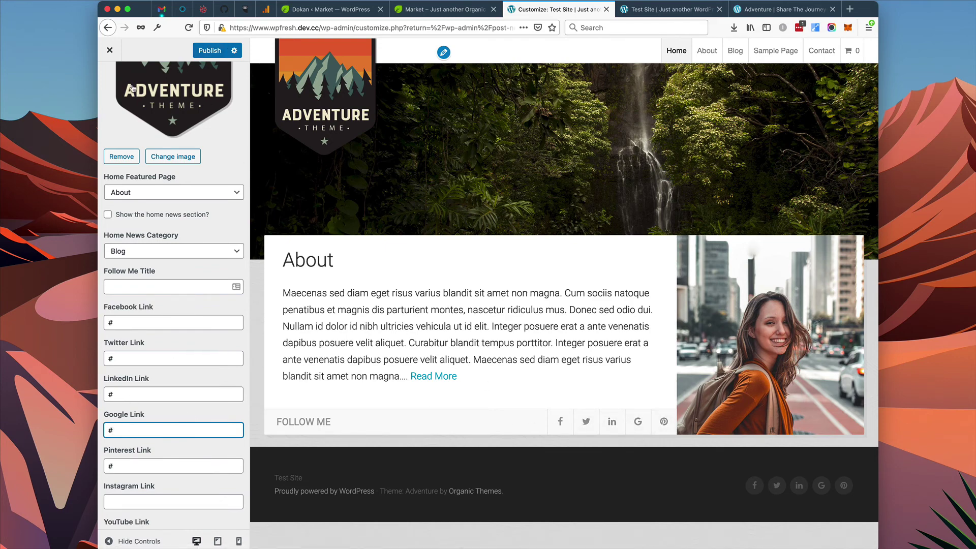
scroll(107, 108, "up", 5)
left_click(115, 85)
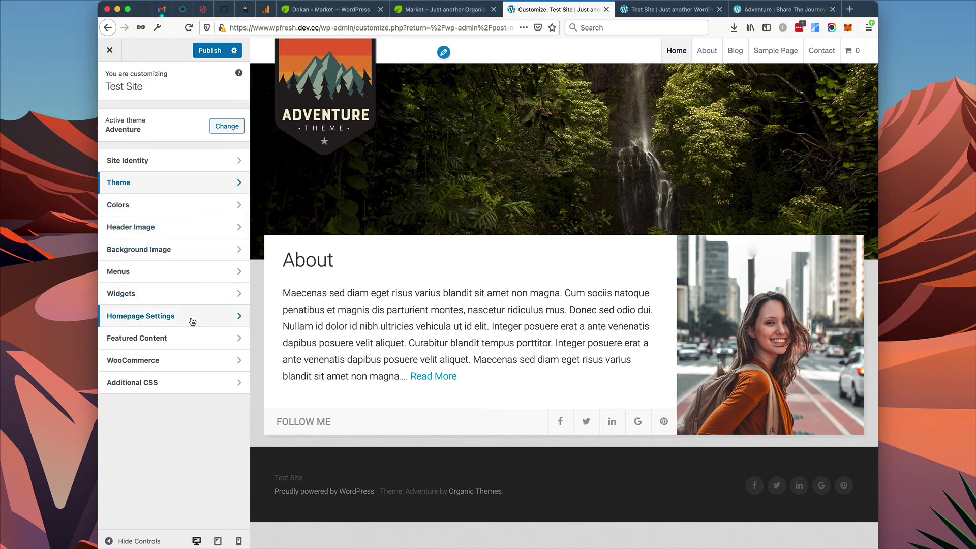
left_click(186, 178)
scroll(168, 295, "down", 2)
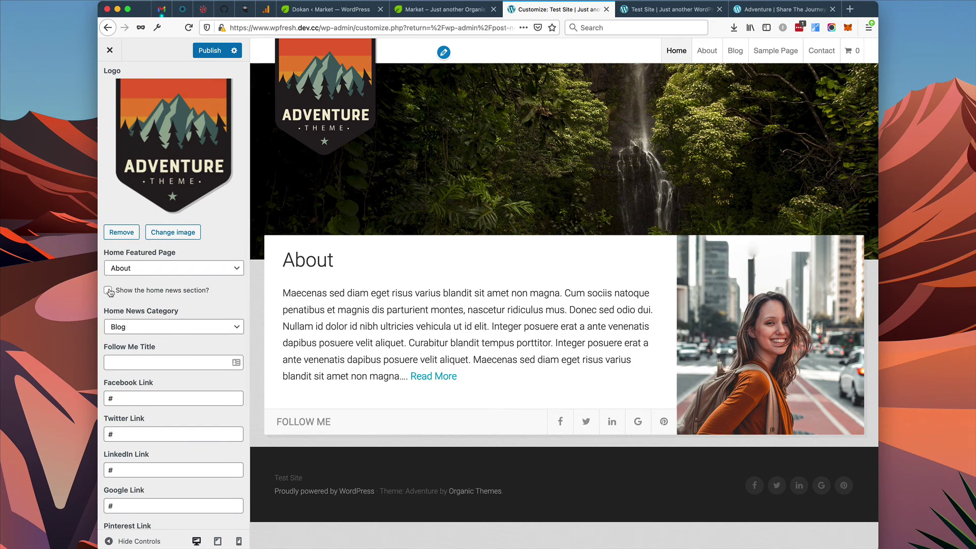
left_click(108, 291)
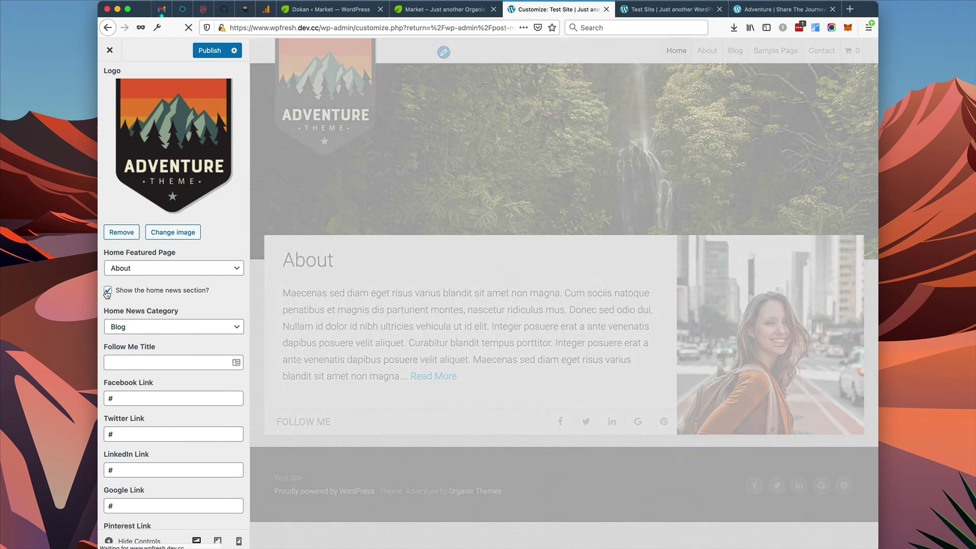
Step: Examine the blog posts and sidebar widgets under the About section in the homepage preview
scroll(511, 283, "down", 6)
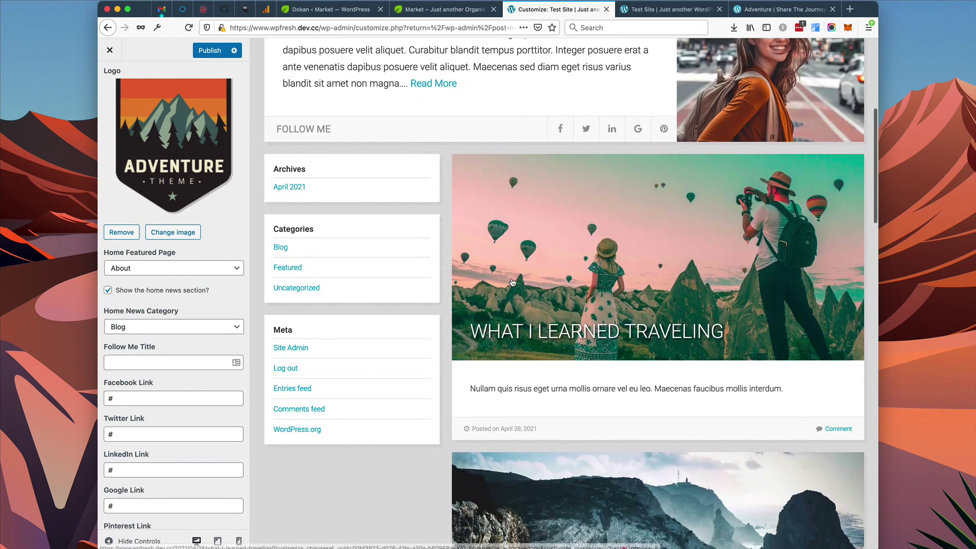
scroll(512, 282, "down", 6)
scroll(517, 294, "down", 7)
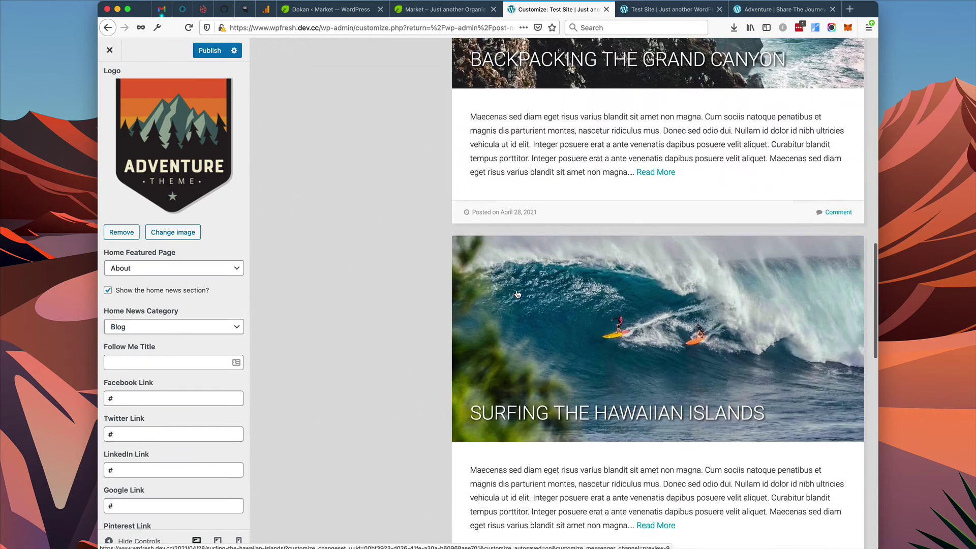
scroll(517, 295, "down", 16)
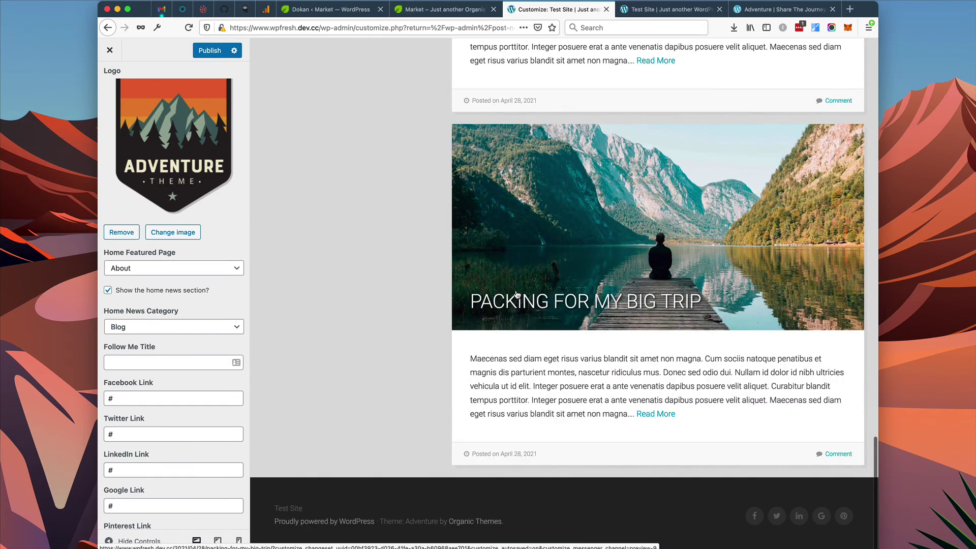
scroll(516, 295, "up", 20)
scroll(517, 295, "down", 15)
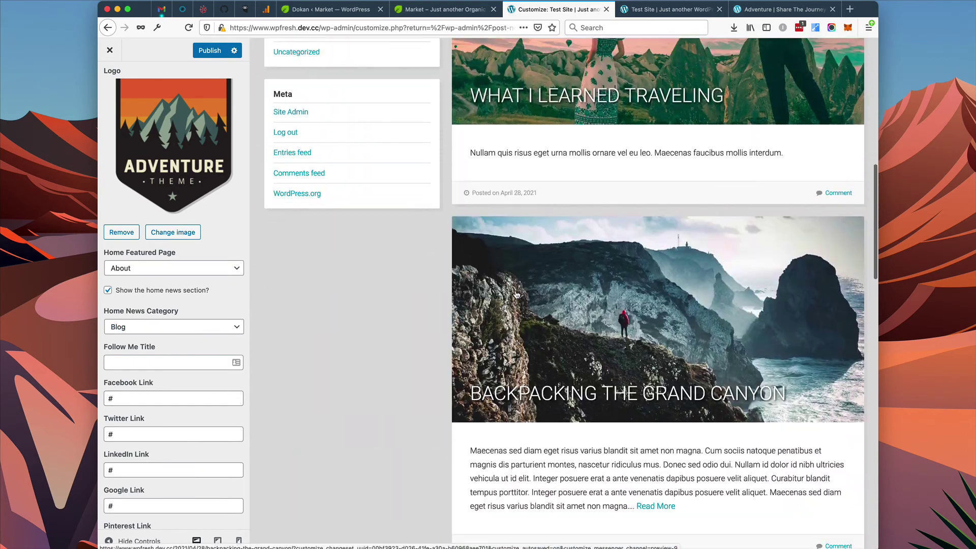
scroll(516, 294, "up", 10)
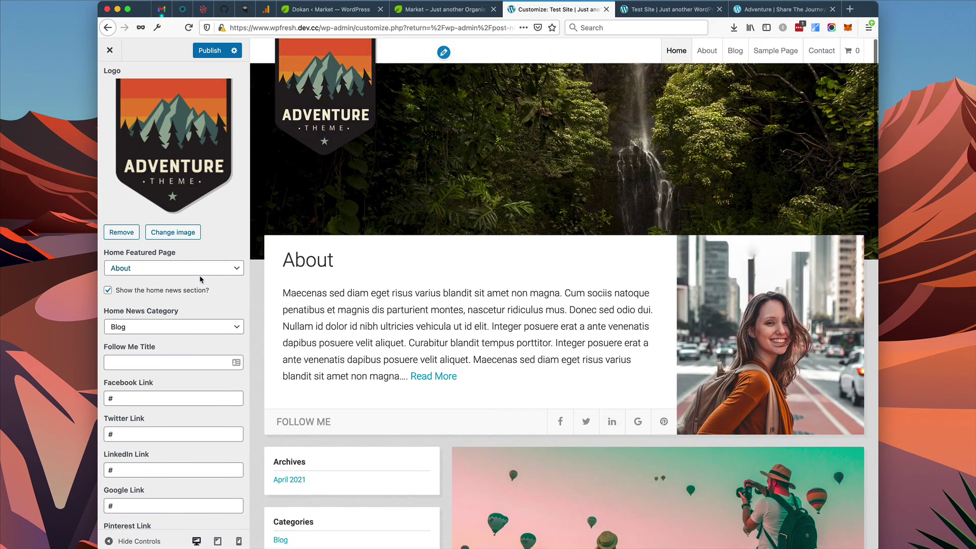
scroll(386, 254, "up", 2)
scroll(116, 92, "up", 2)
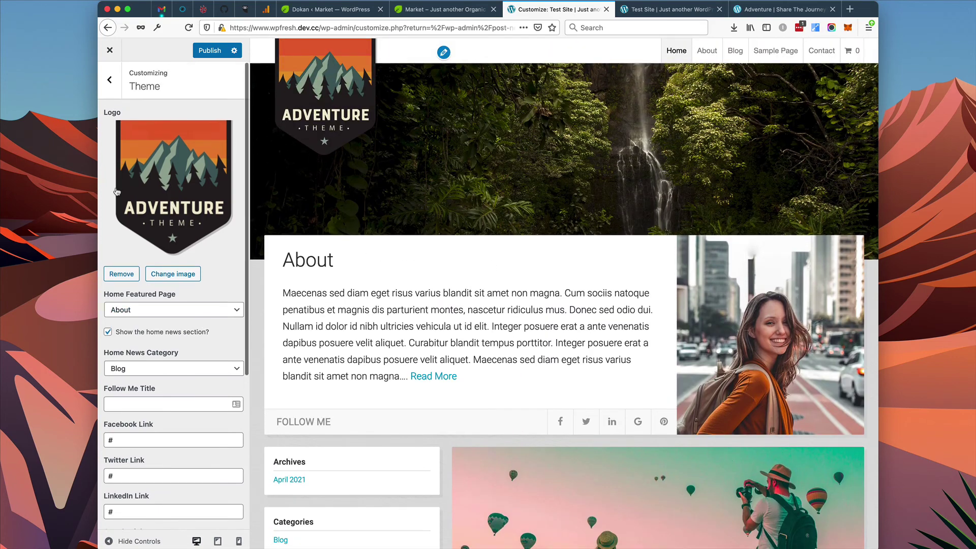
Step: Set the Featured Content tag name to slider in the Customizer
left_click(105, 88)
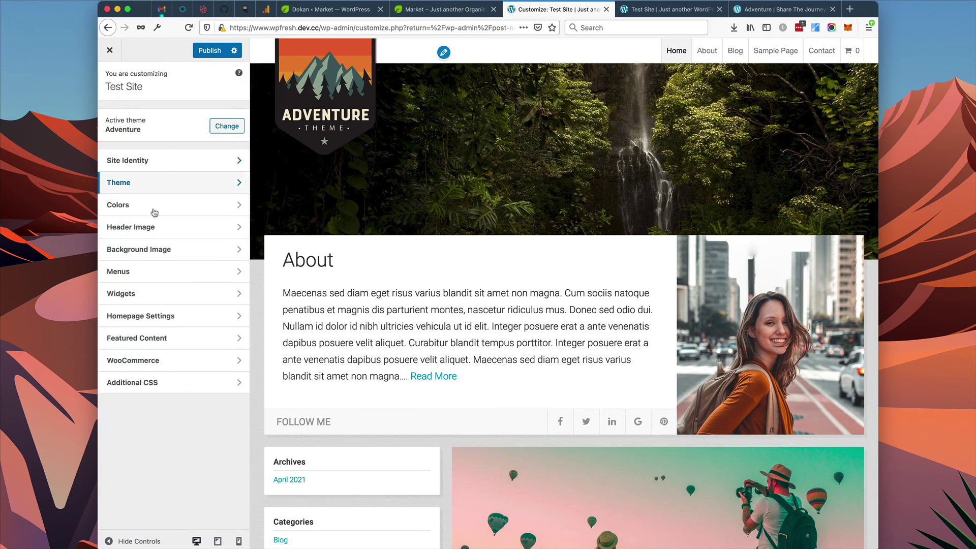
left_click(190, 339)
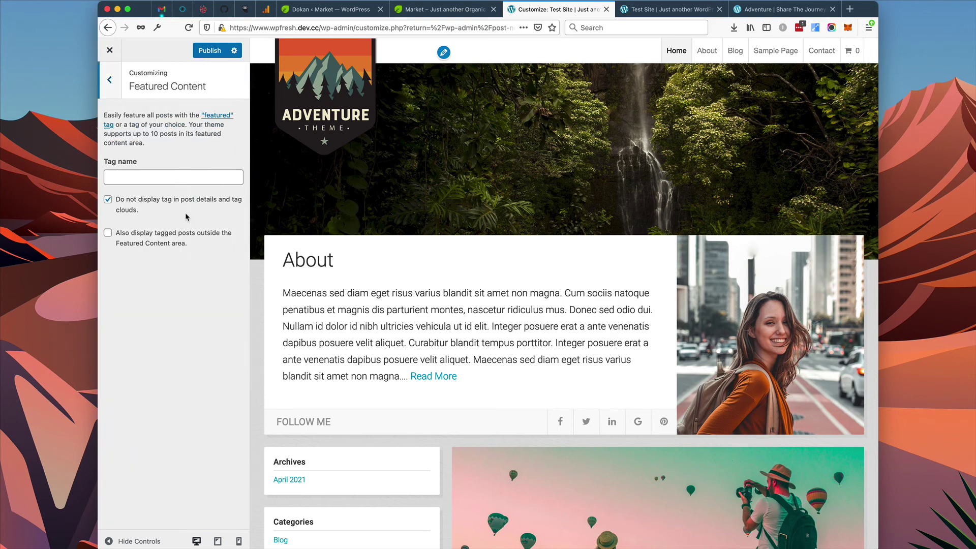
left_click(176, 180)
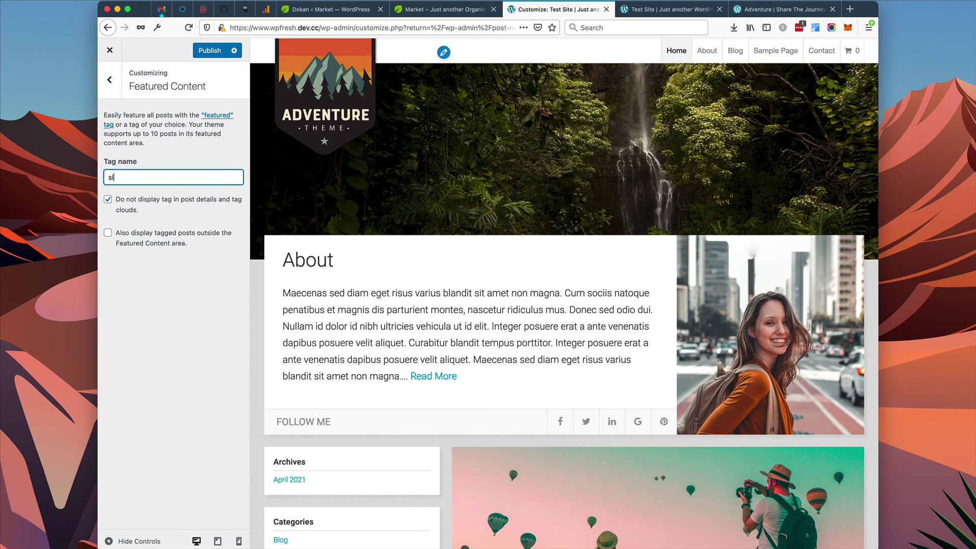
type("slider")
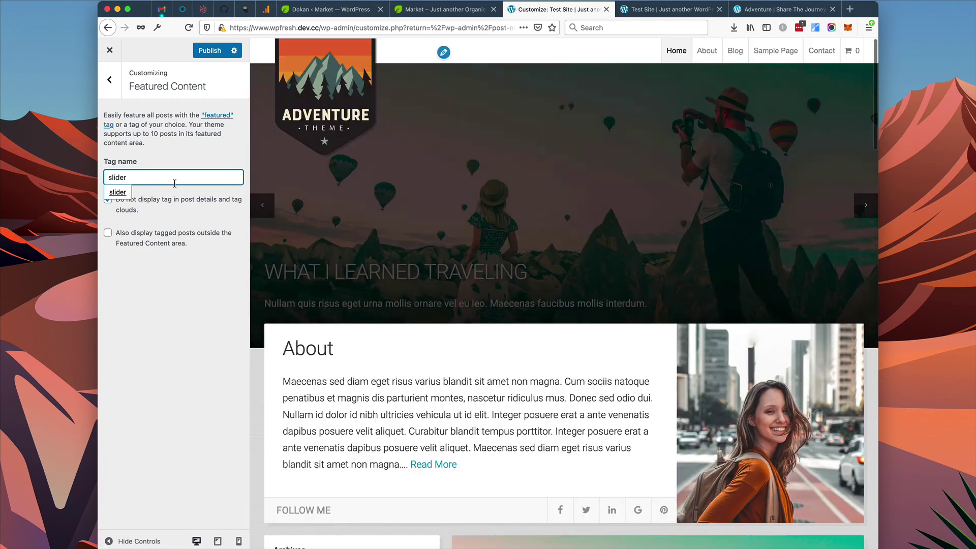
left_click(120, 193)
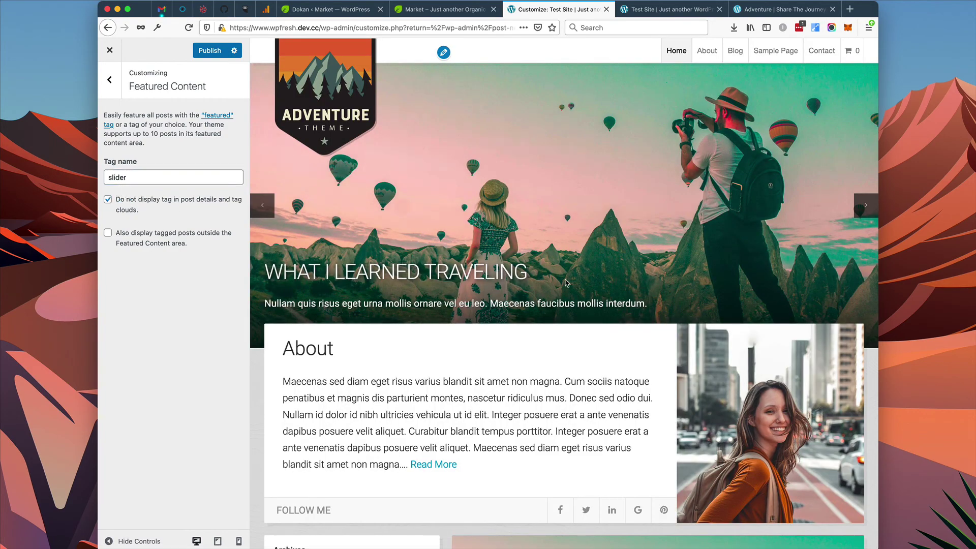
Step: Examine the featured slider's slides and the blog posts below them in the Customizer's homepage preview
left_click(860, 208)
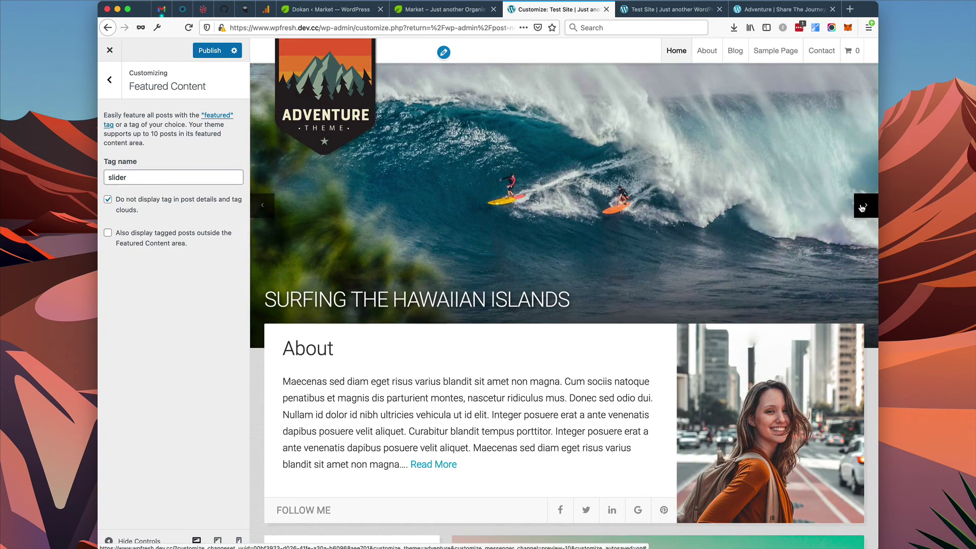
left_click(861, 208)
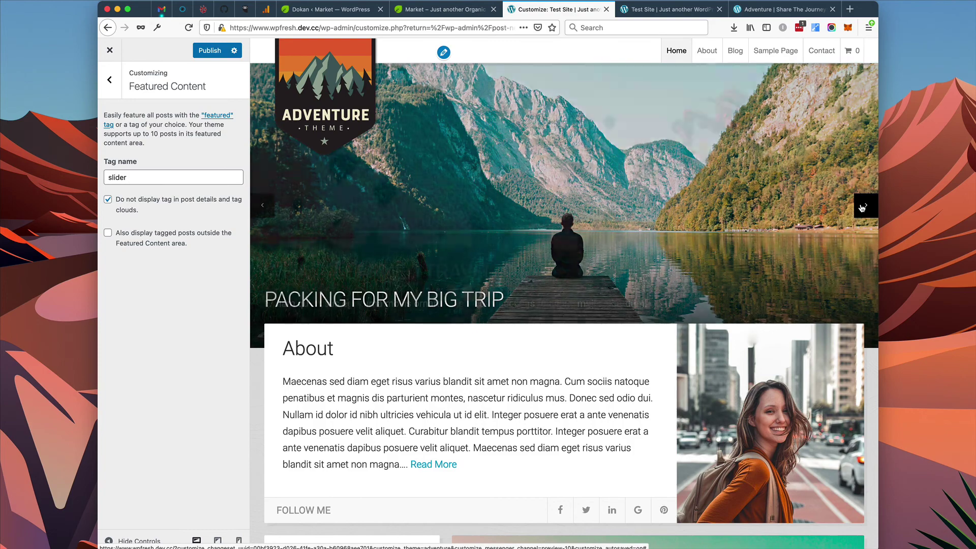
left_click(863, 205)
scroll(560, 247, "down", 15)
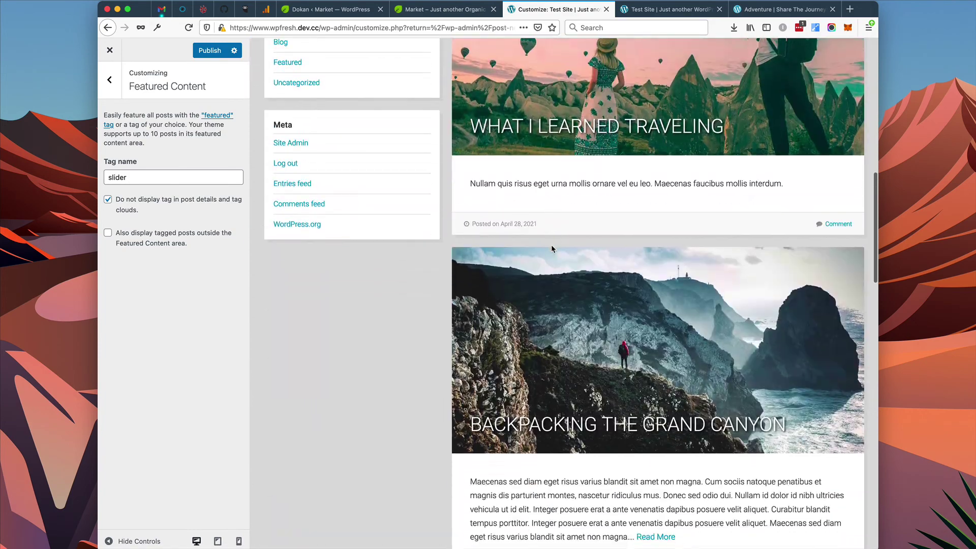
scroll(552, 249, "down", 15)
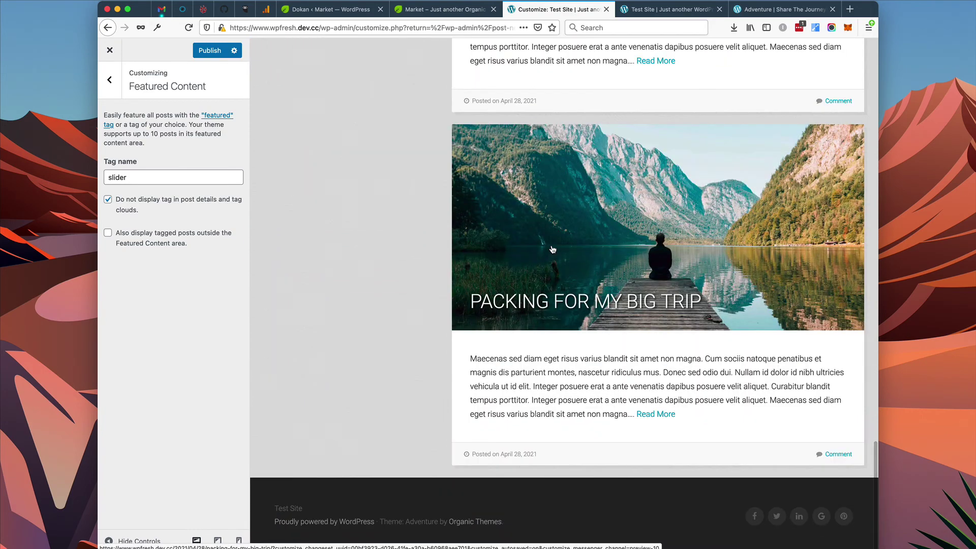
scroll(553, 250, "up", 2)
scroll(553, 250, "up", 20)
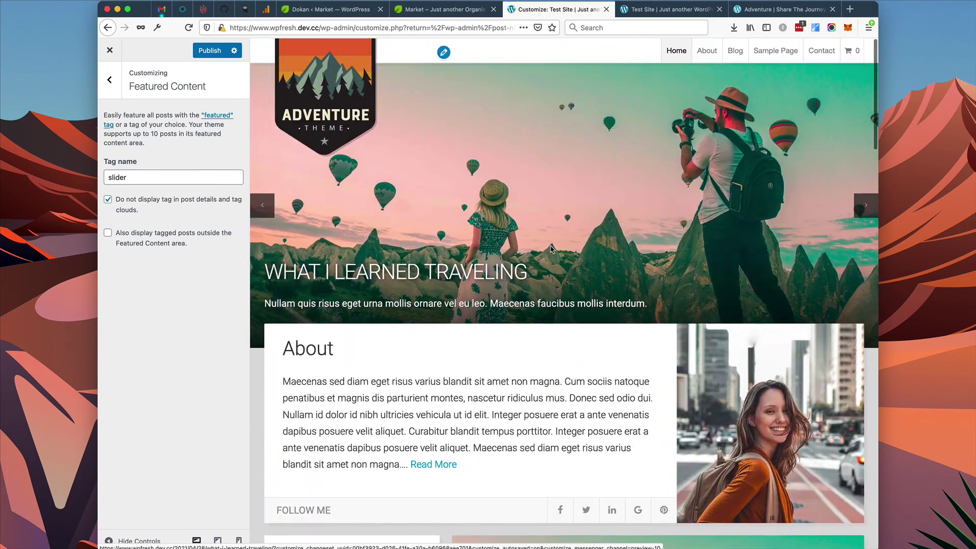
Step: Publish the Customizer changes and reload the live Test Site homepage
left_click(209, 53)
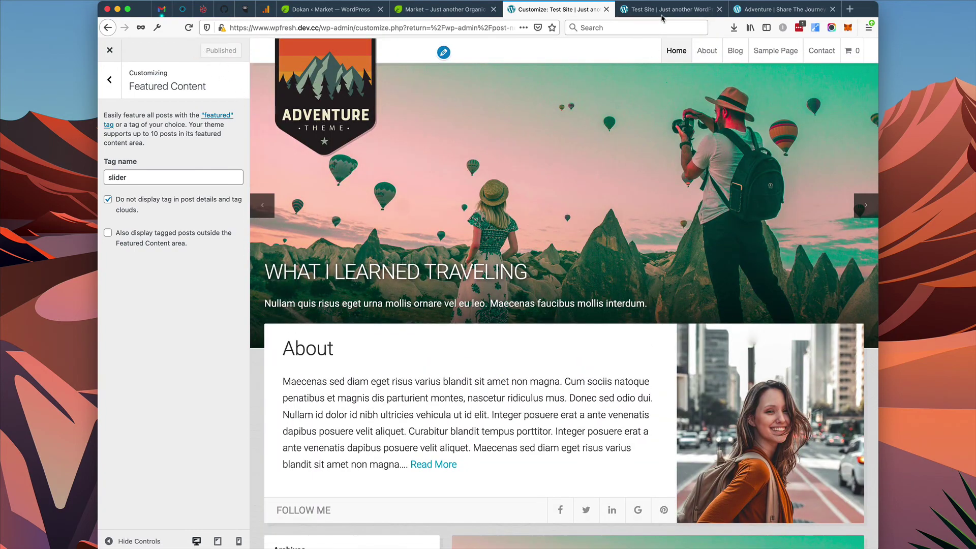
left_click(662, 15)
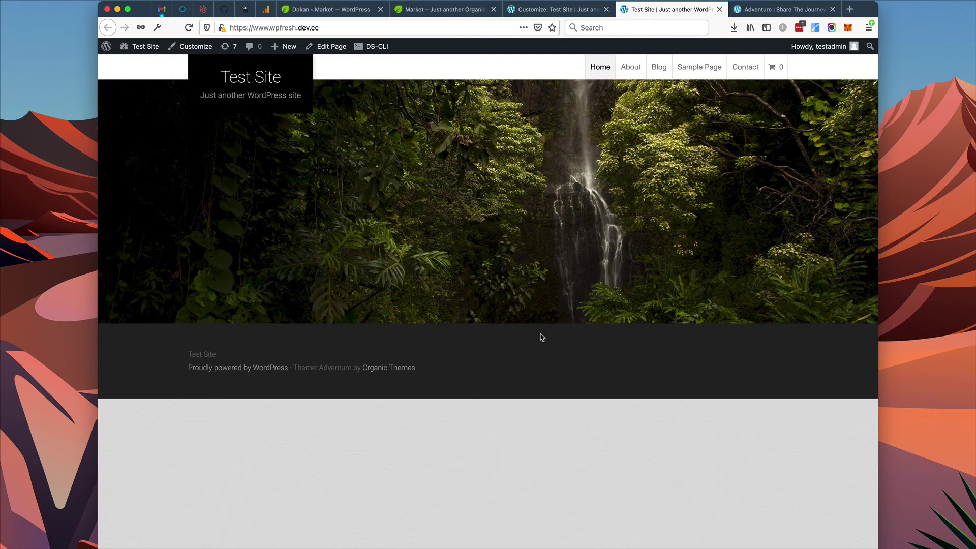
left_click(187, 29)
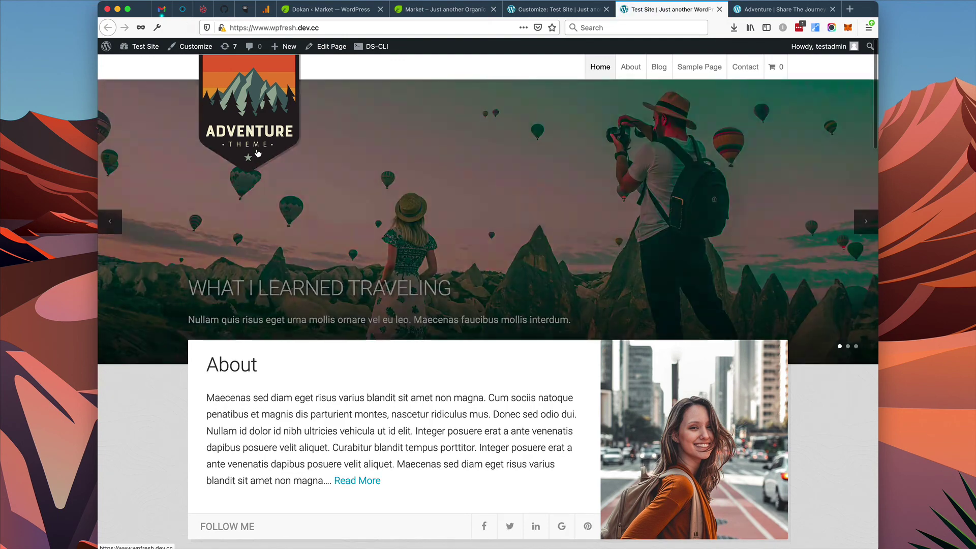
Step: Examine the slider and news posts on the live homepage, and open the site's About page
left_click(862, 225)
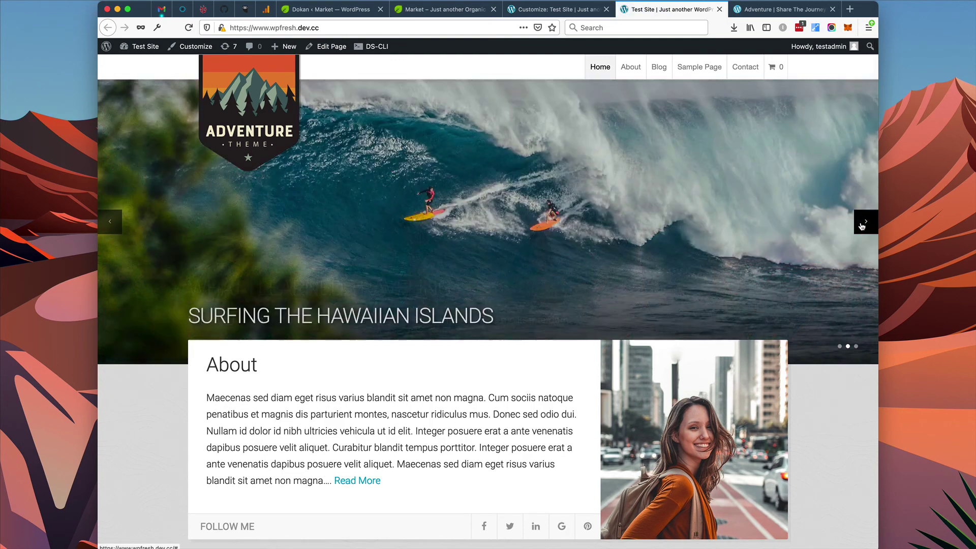
left_click(862, 225)
scroll(406, 264, "down", 2)
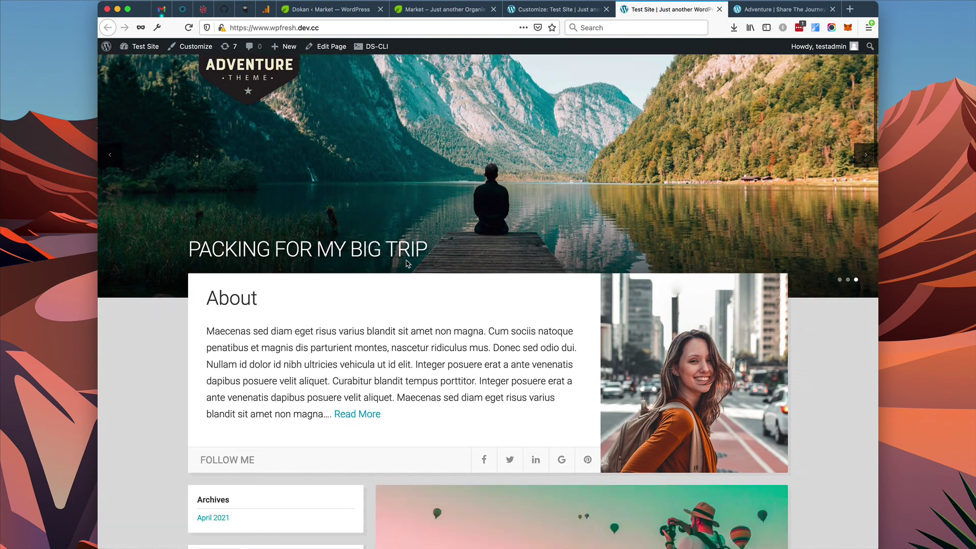
scroll(407, 263, "down", 5)
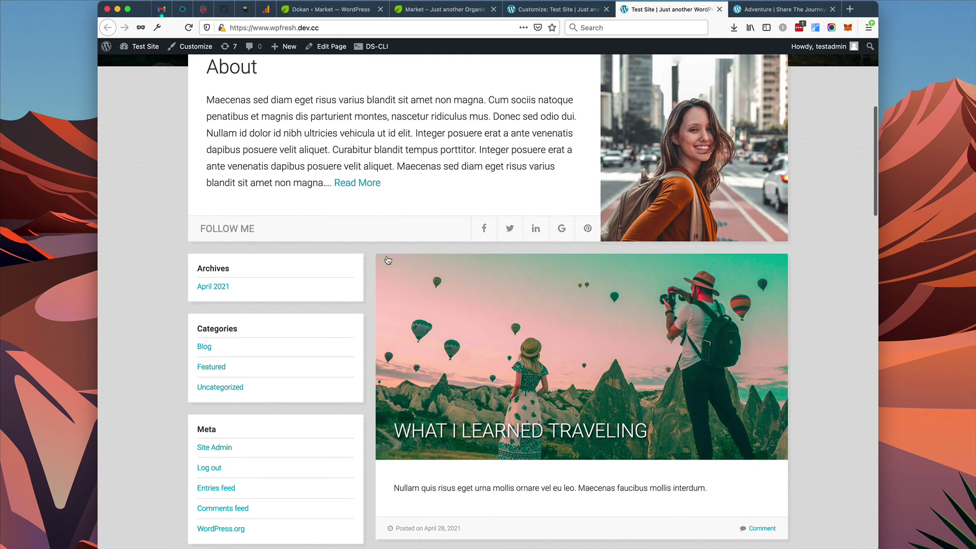
scroll(387, 260, "down", 15)
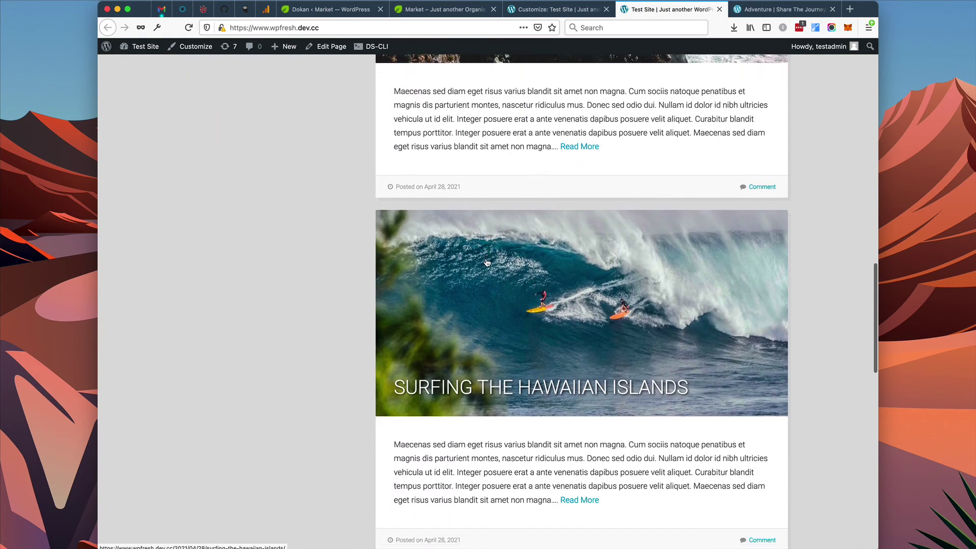
scroll(486, 262, "down", 9)
scroll(481, 262, "up", 20)
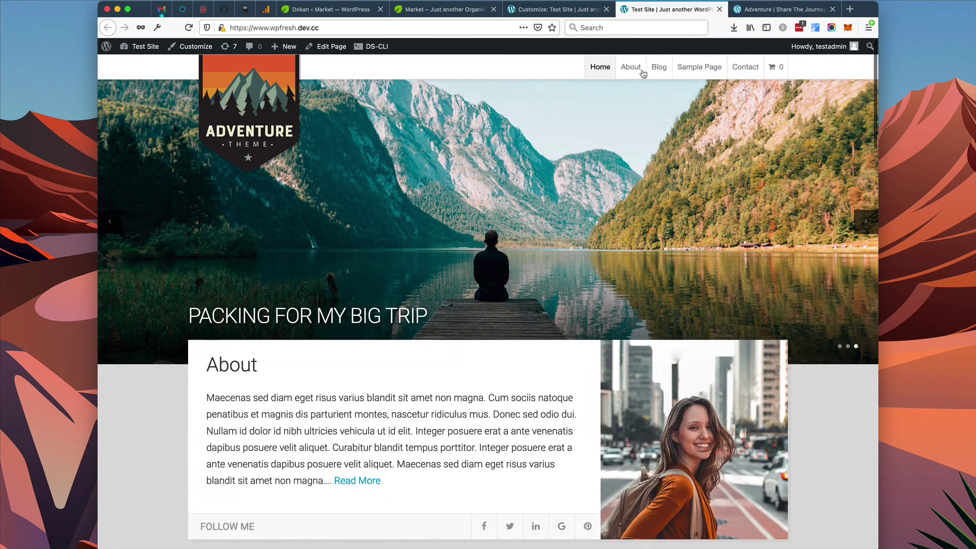
left_click(614, 65)
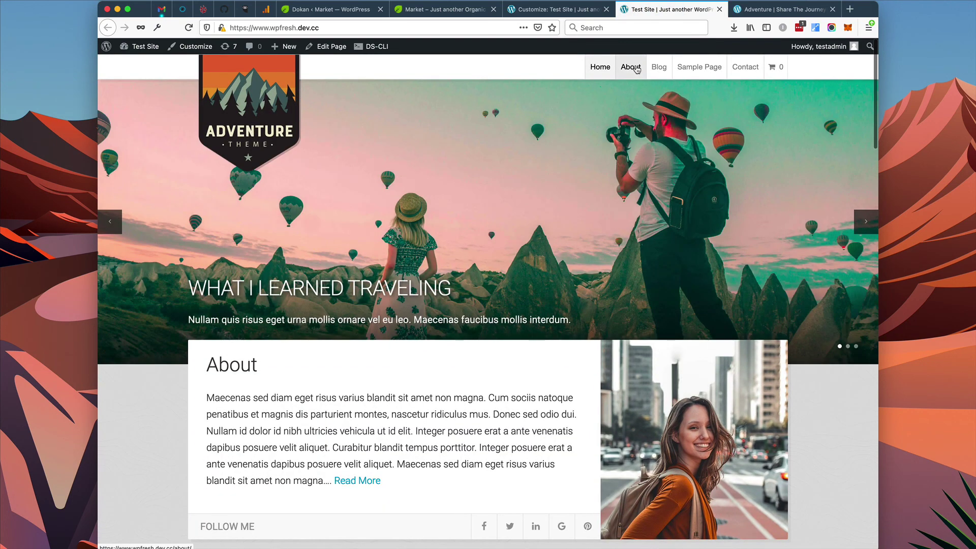
left_click(630, 67)
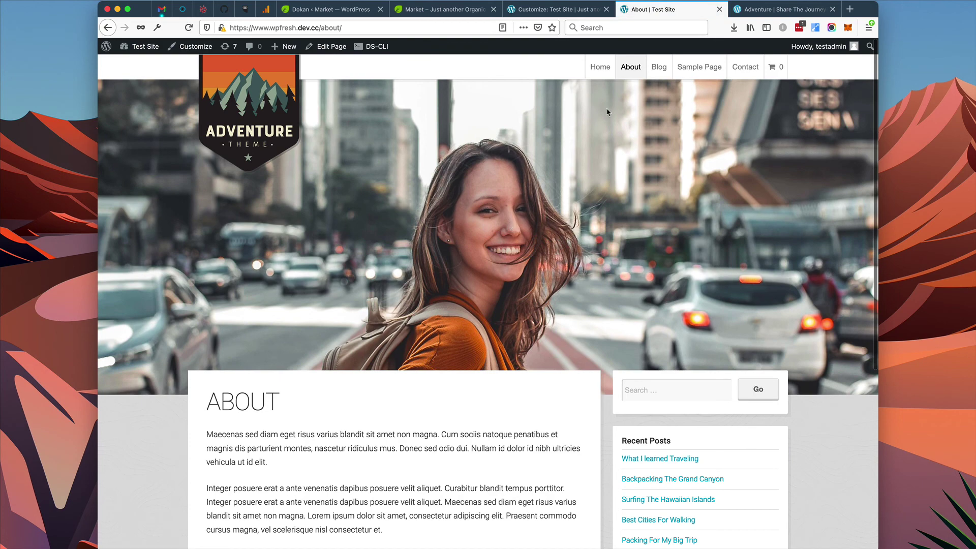
Step: Leave the Customizer and open the About page in the page editor to view its settings
left_click(569, 11)
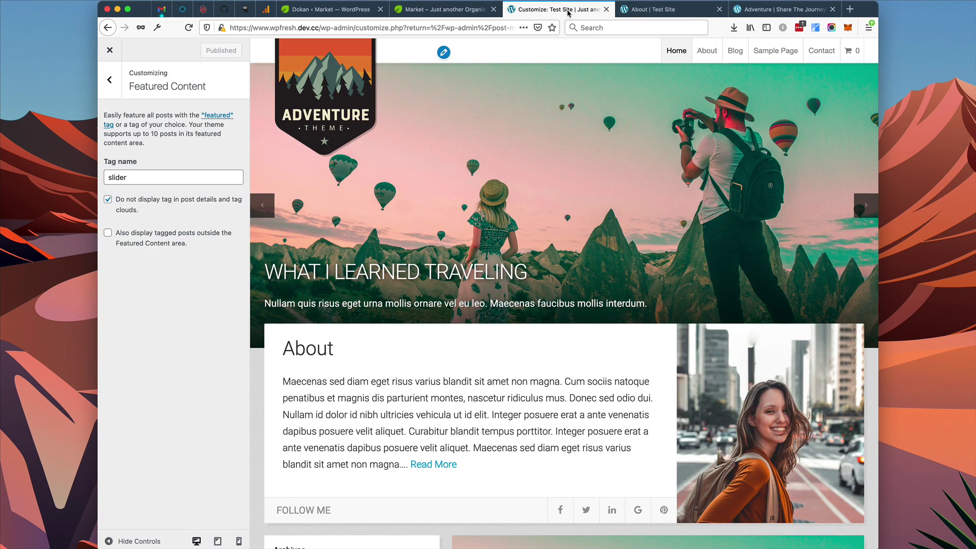
left_click(112, 60)
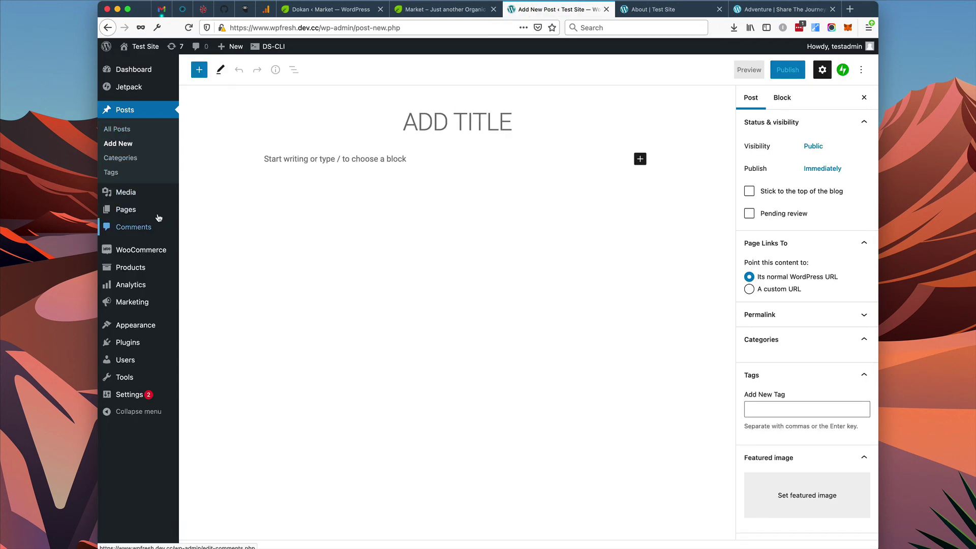
mouse_move(130, 209)
left_click(209, 214)
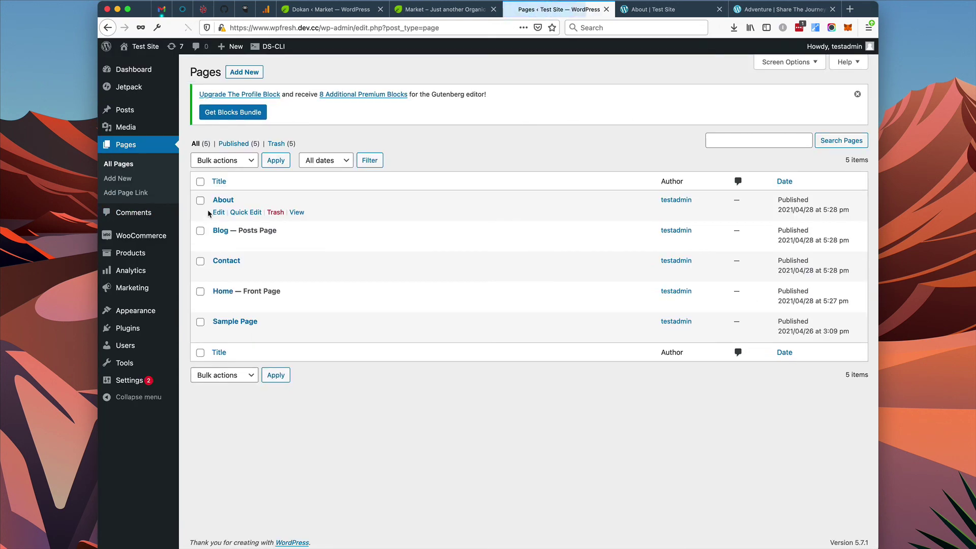
left_click(221, 200)
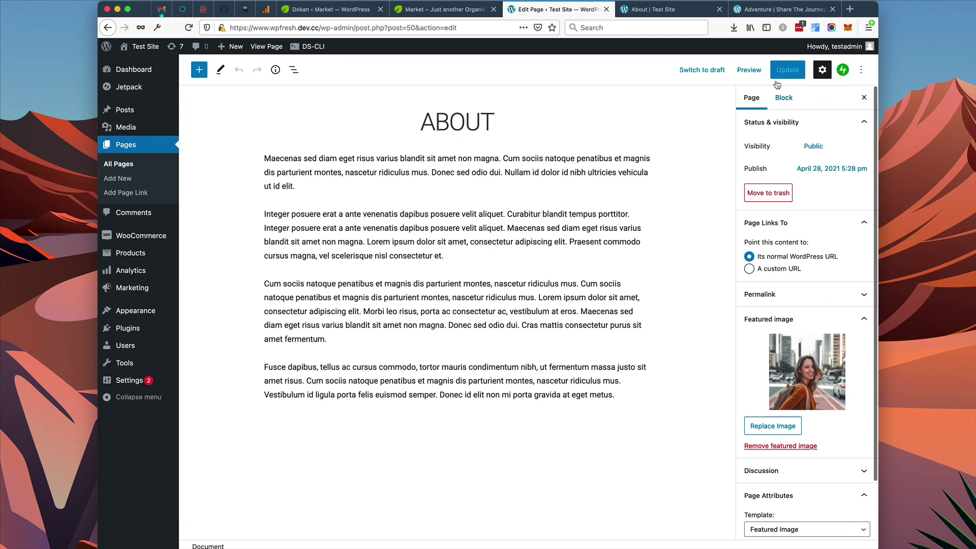
Step: Examine the post listing and sidebar on the live site's Blog page
left_click(676, 14)
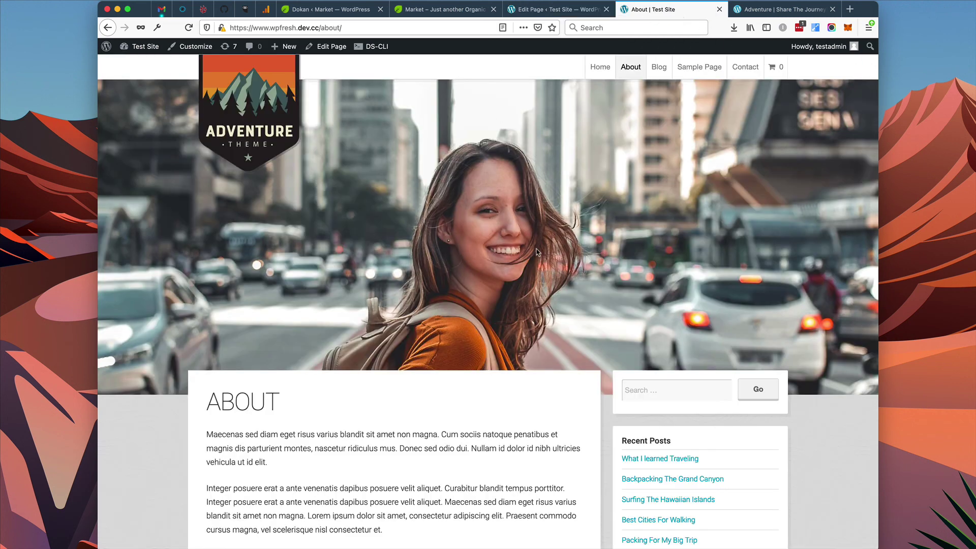
left_click(658, 67)
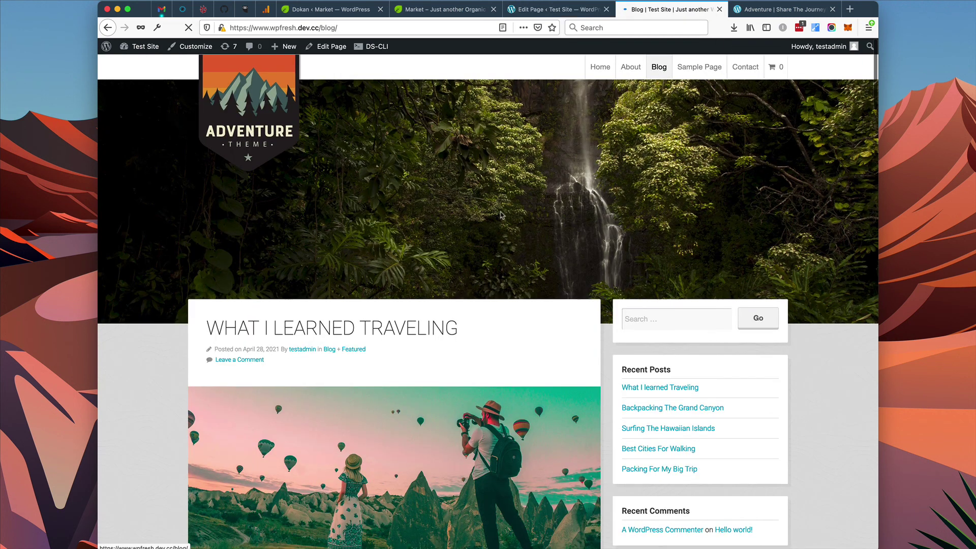
scroll(426, 256, "down", 15)
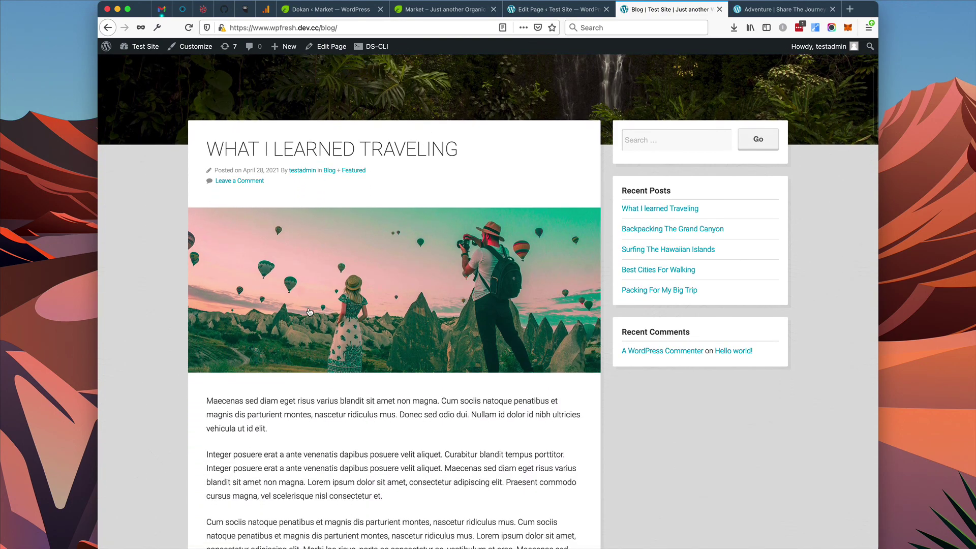
scroll(309, 311, "down", 20)
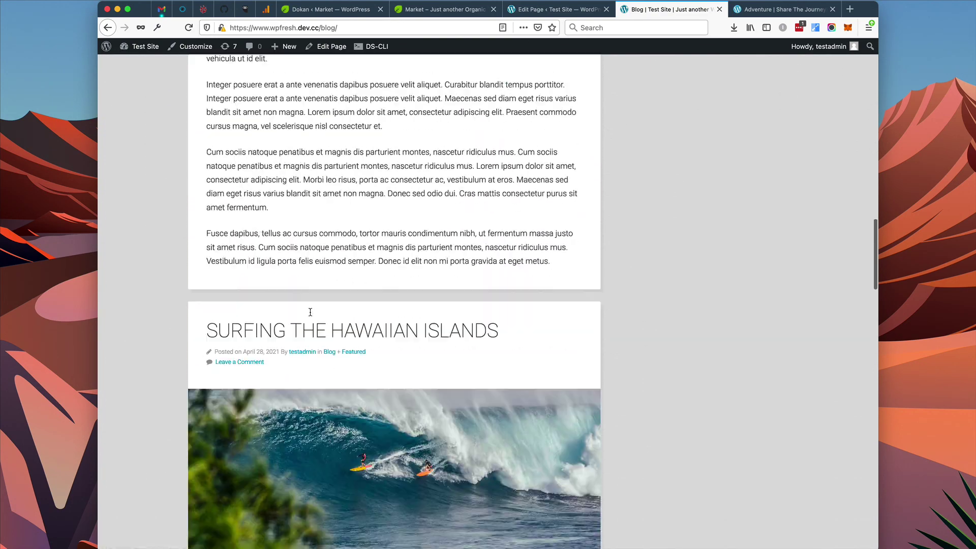
scroll(310, 312, "down", 7)
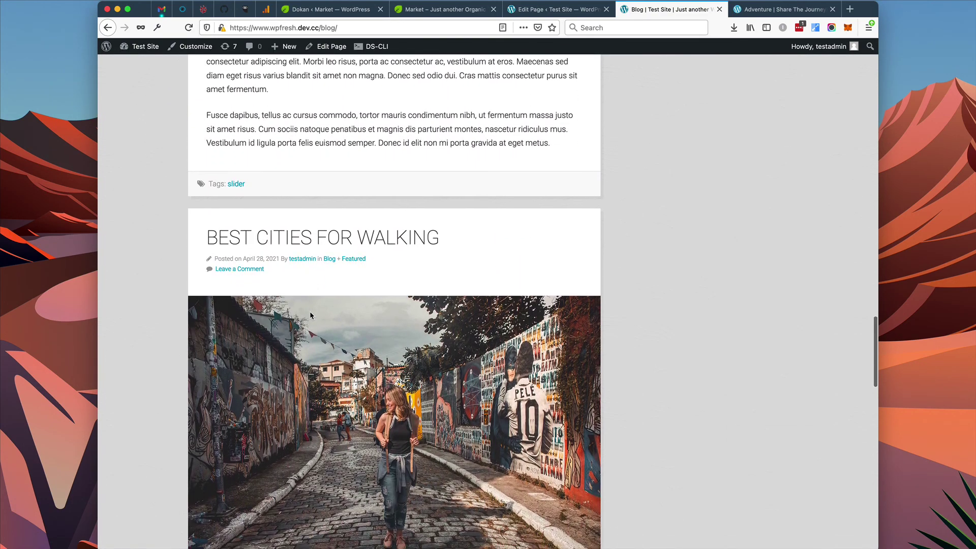
scroll(310, 311, "up", 20)
scroll(308, 312, "up", 20)
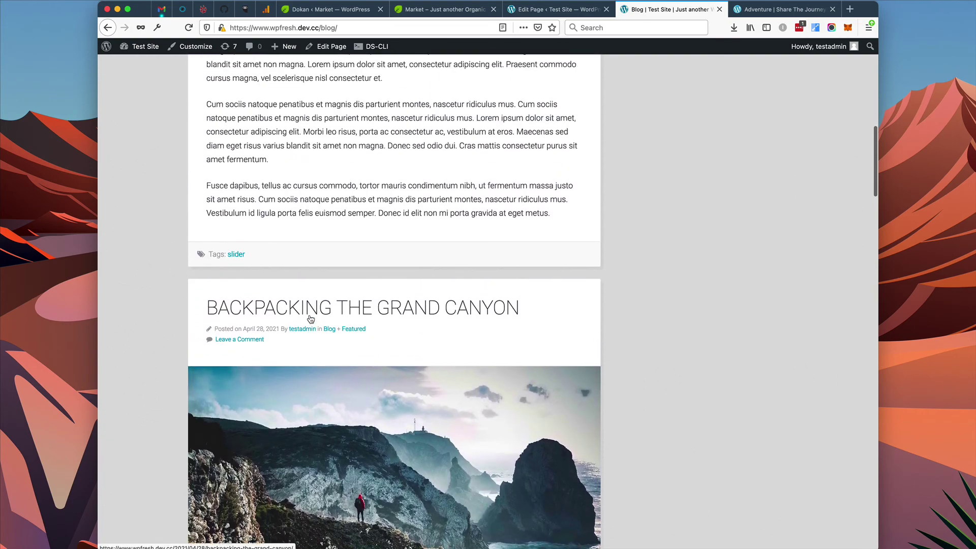
scroll(309, 325, "up", 5)
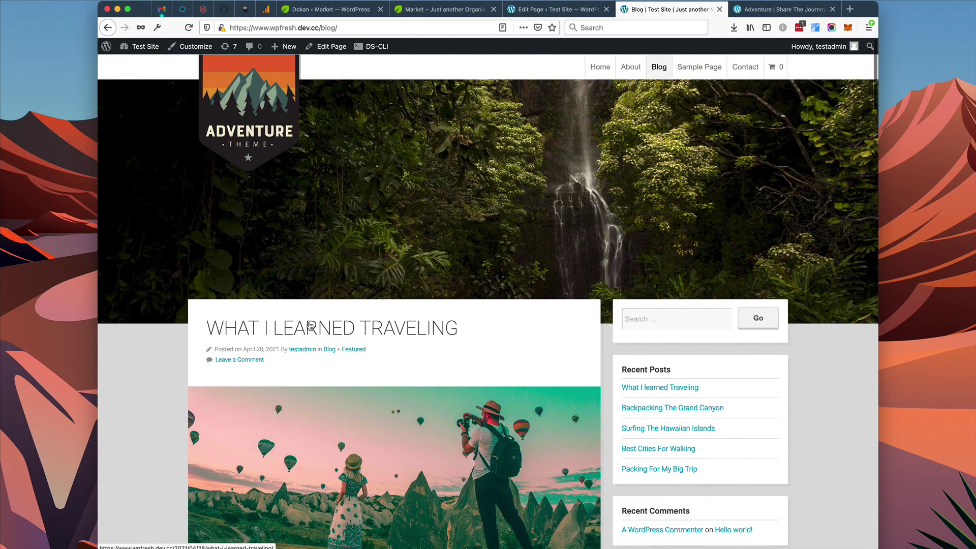